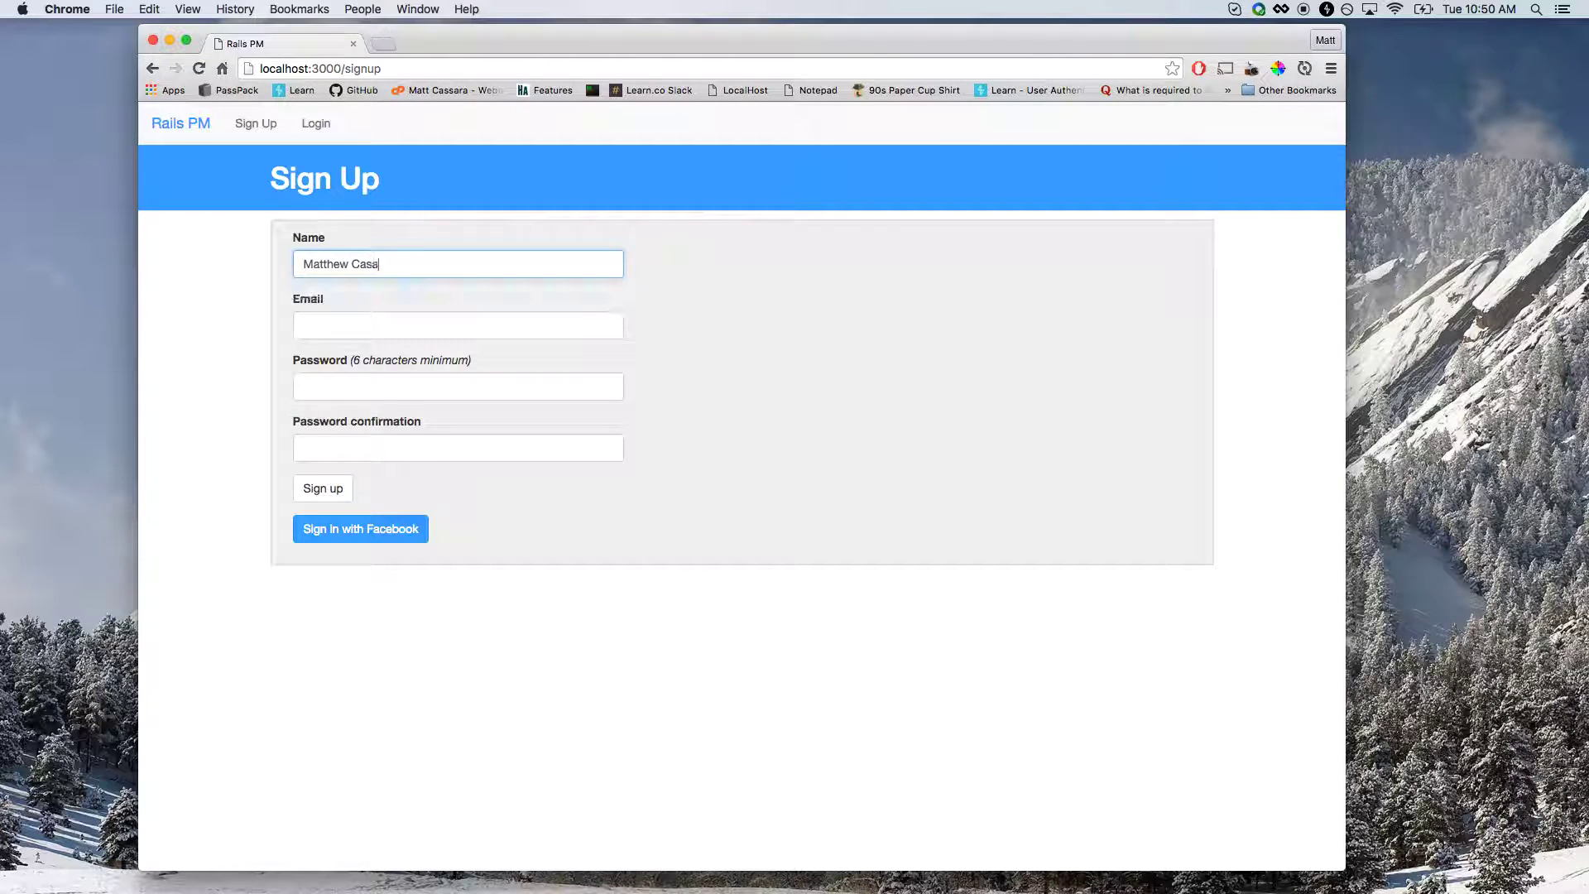
Sign up with the user's full name, a saved email address and a password entered twice.
text(ra)
key(Tab)
text(mat)
key(Down)
key(Down)
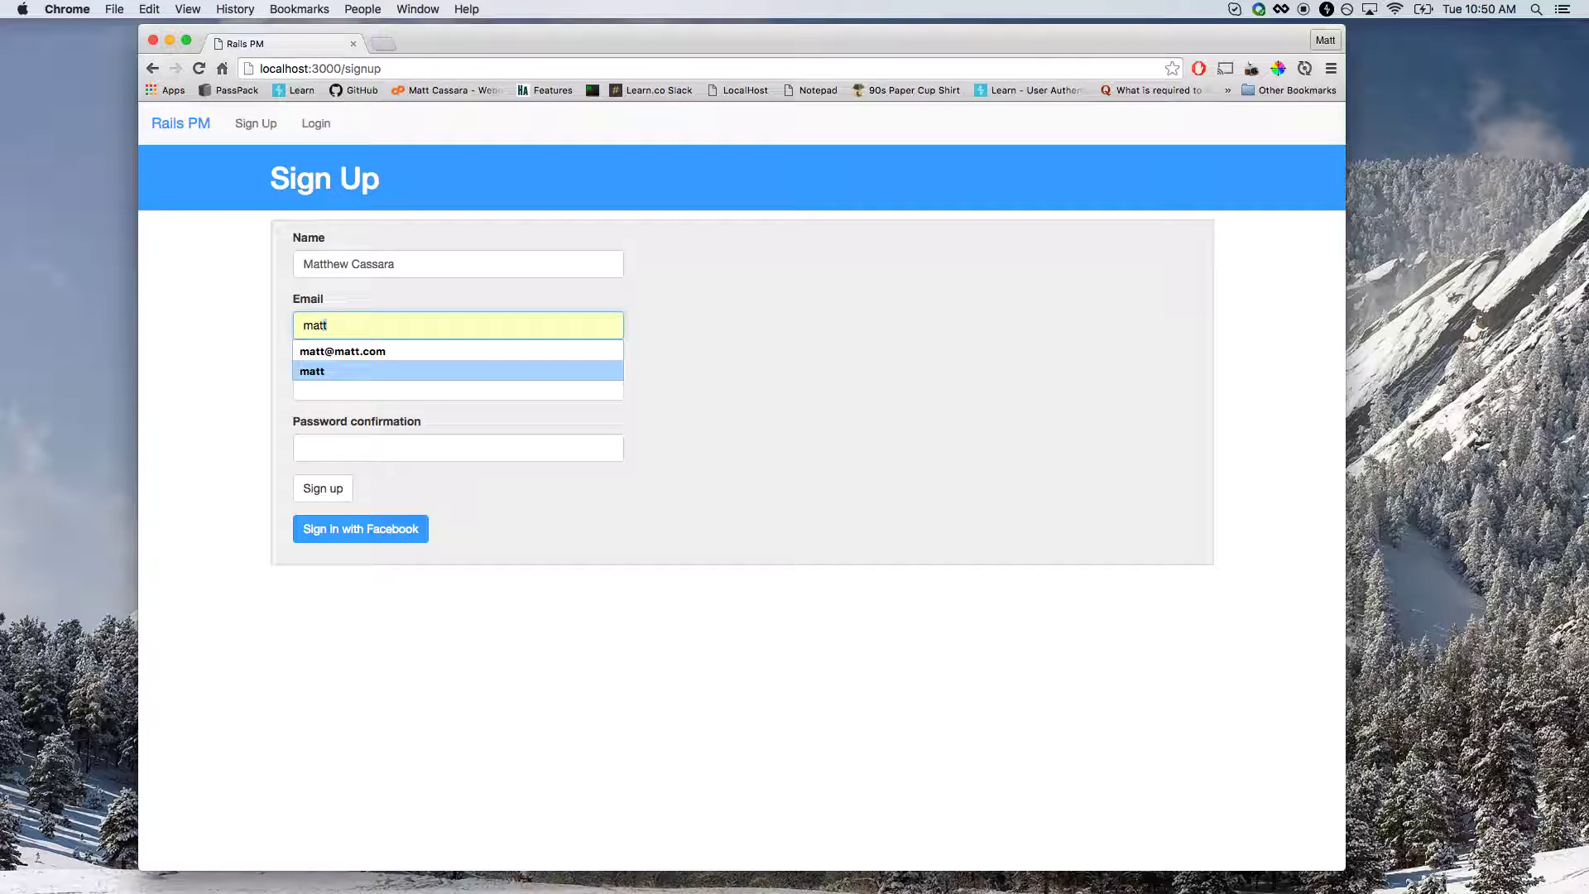
key(Up)
key(Return)
key(Tab)
text(password)
key(Tab)
text(password)
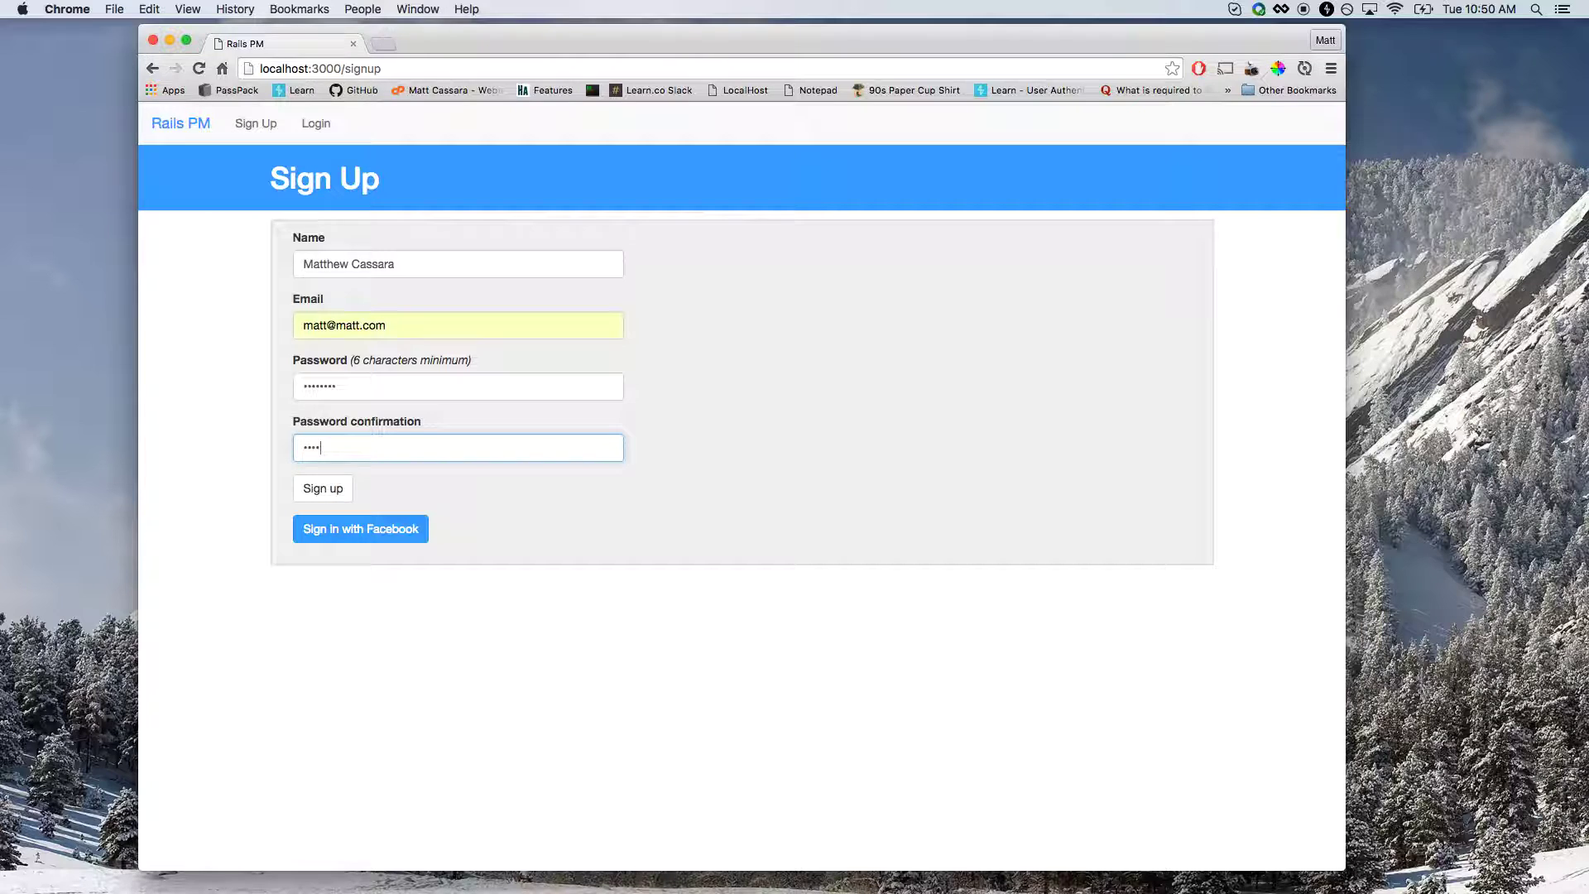
key(Return)
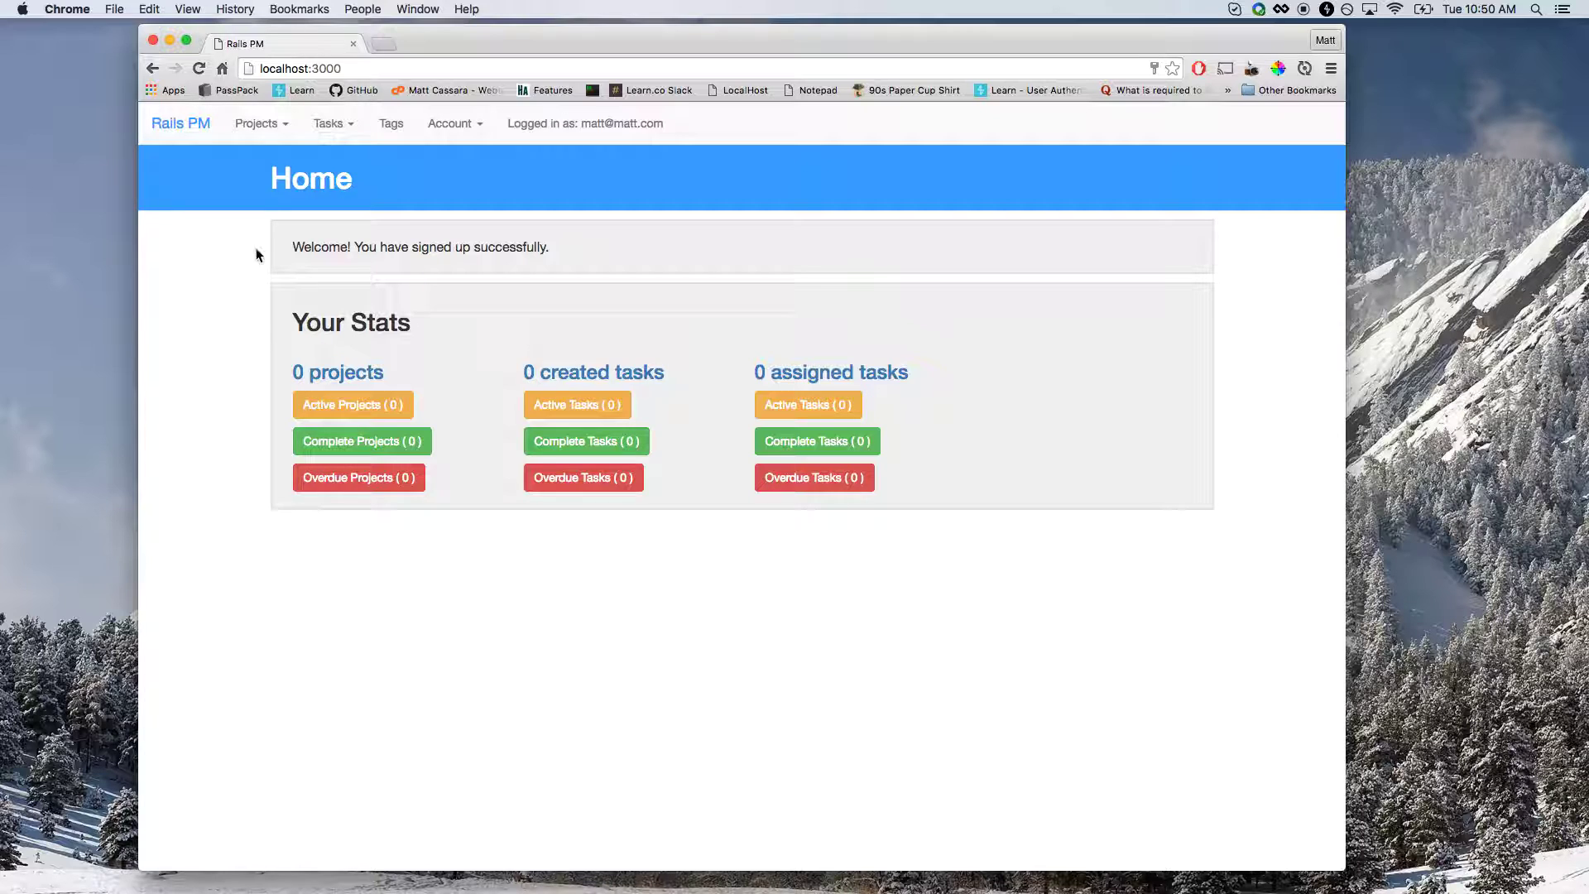
Start a new project named 'My First project' with description 'this is the description'.
click(270, 130)
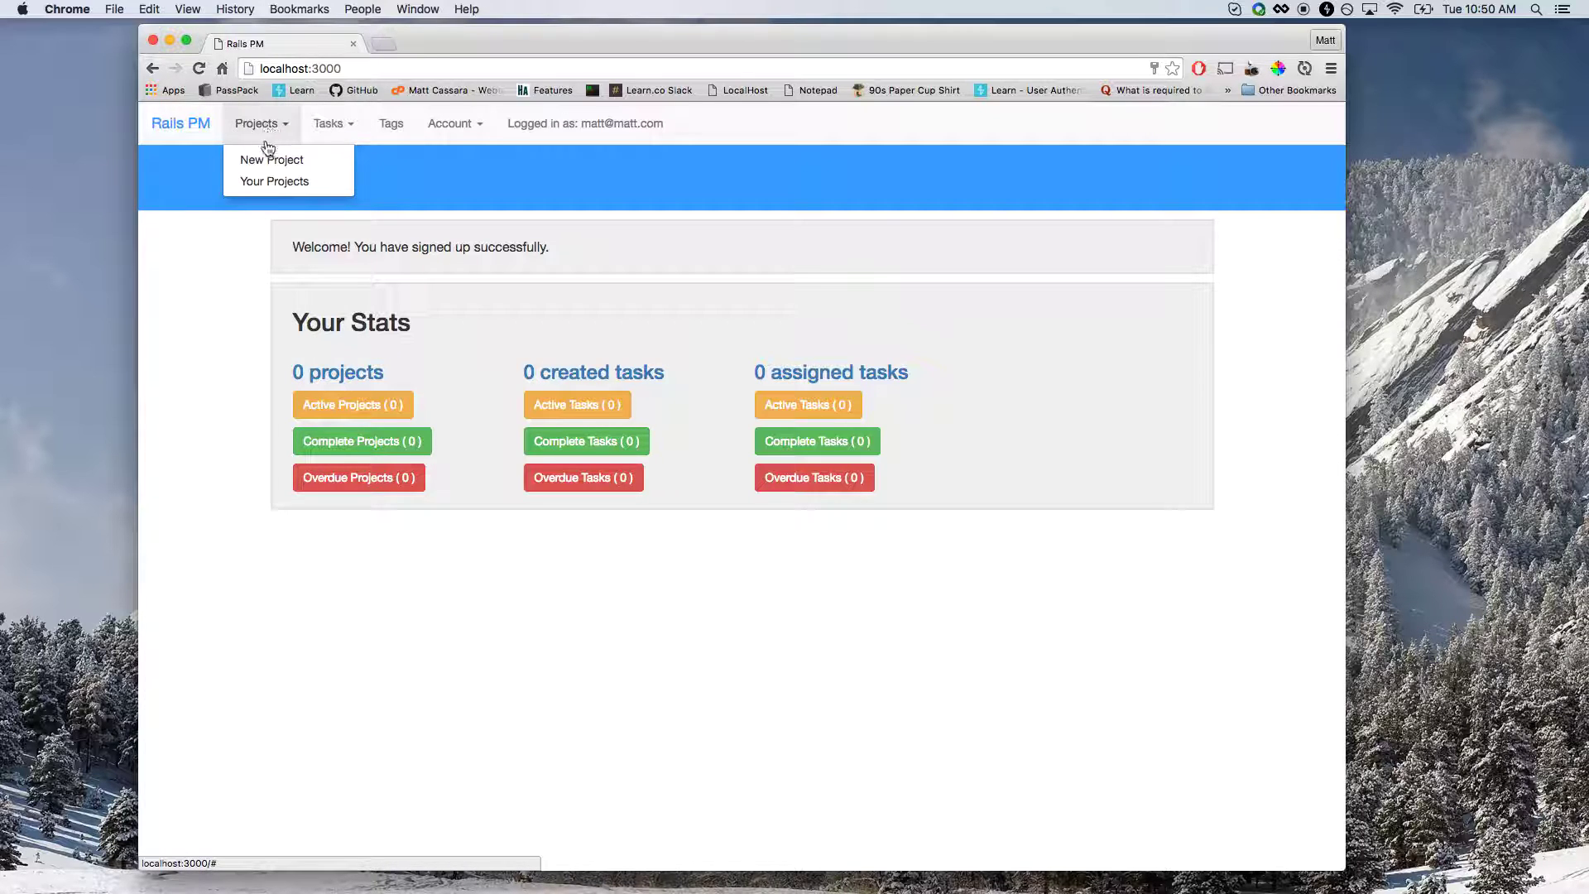
click(258, 164)
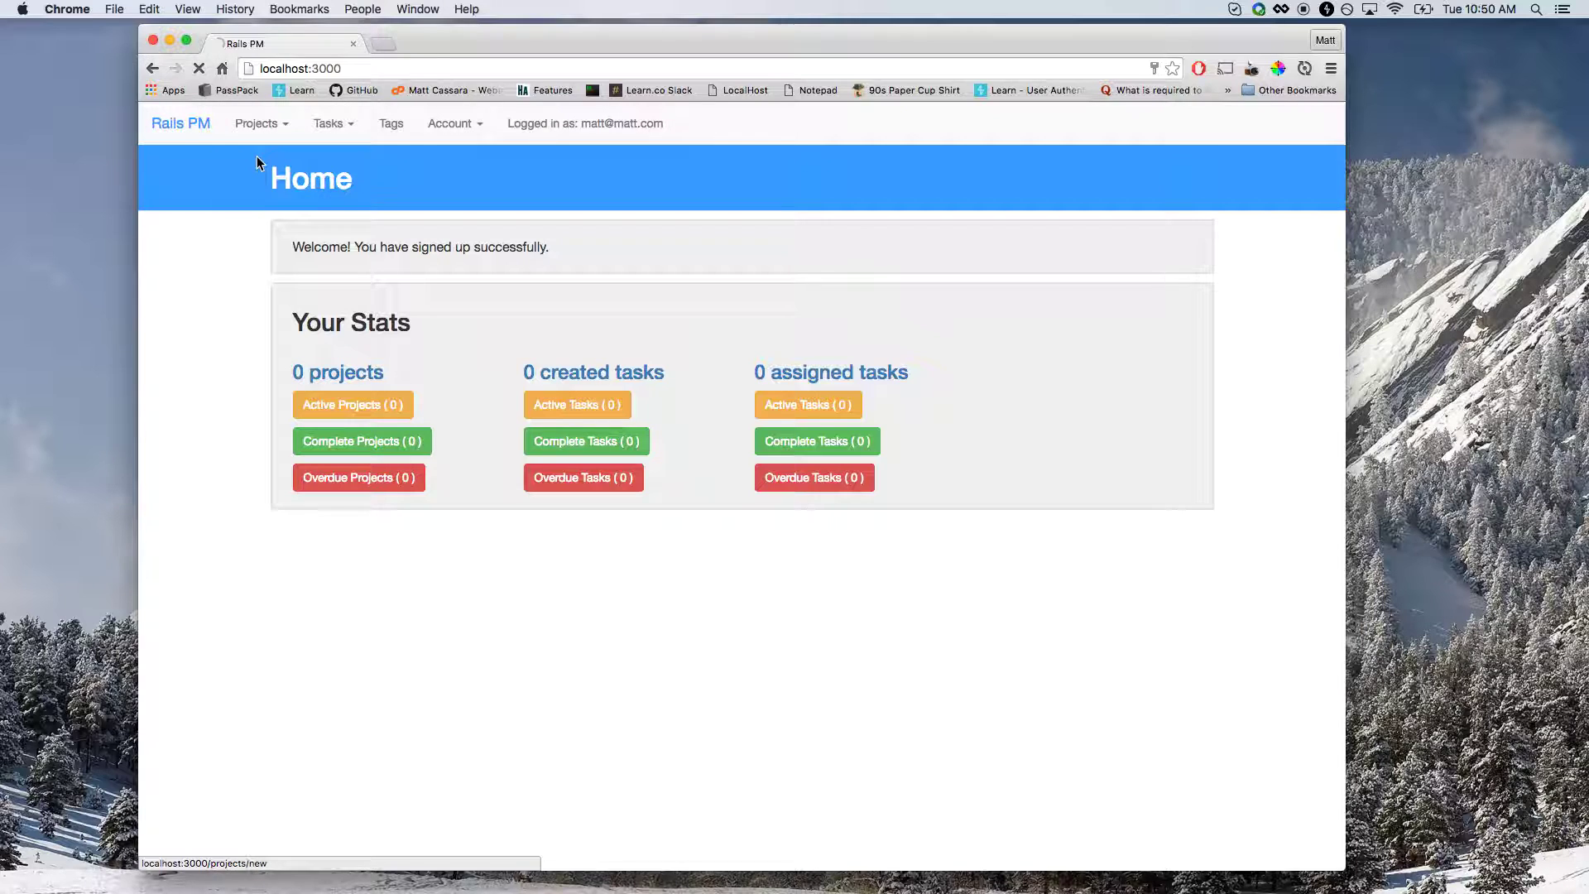
click(323, 275)
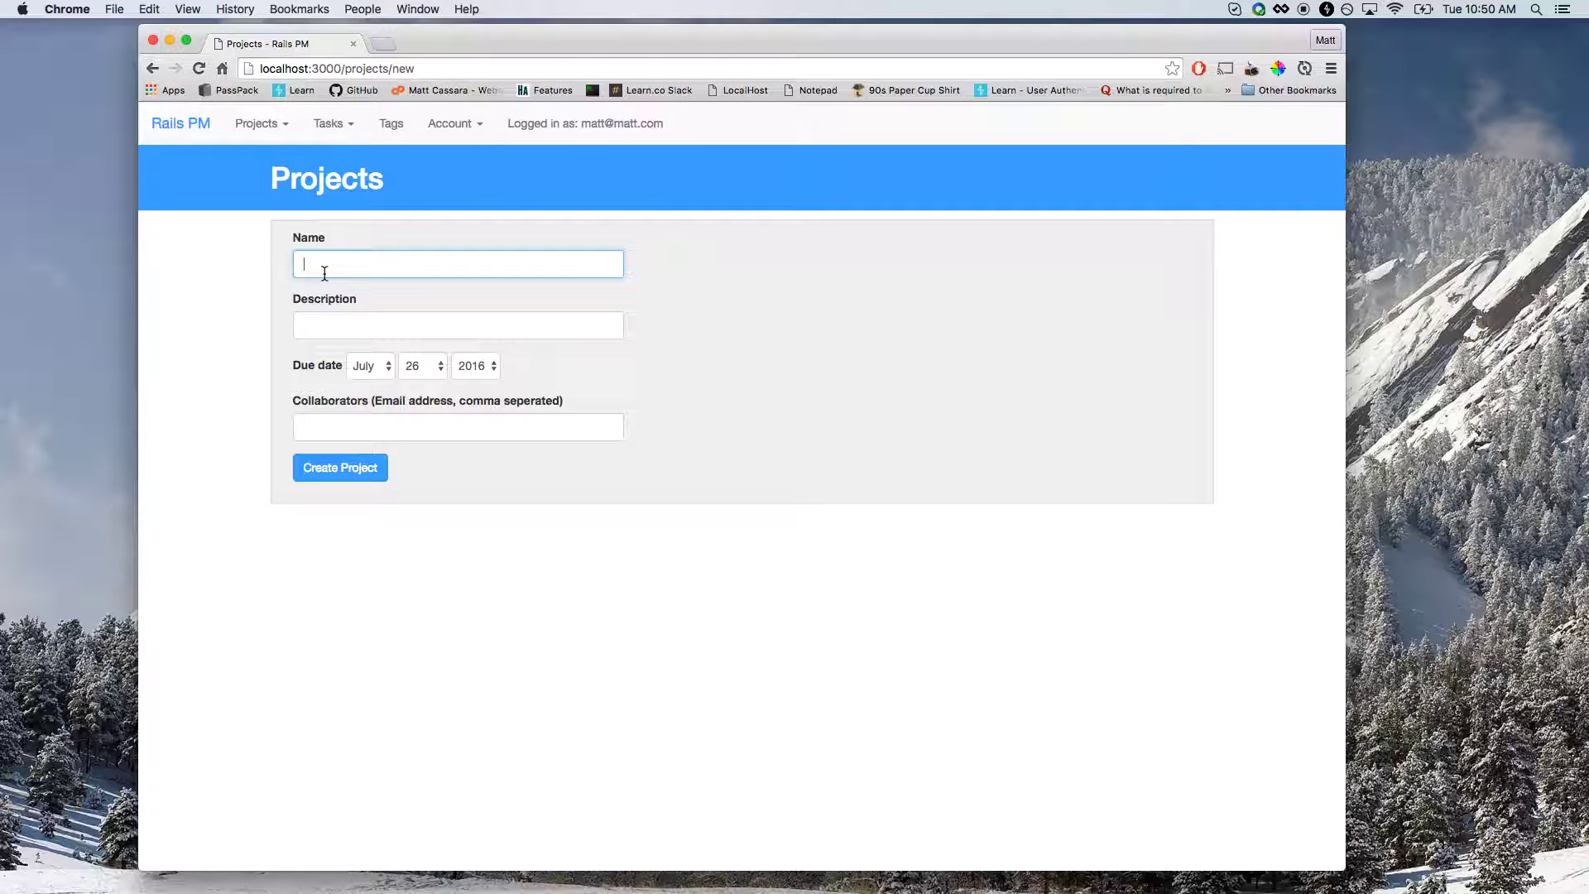
text(My First)
key(Down)
key(Return)
key(Tab)
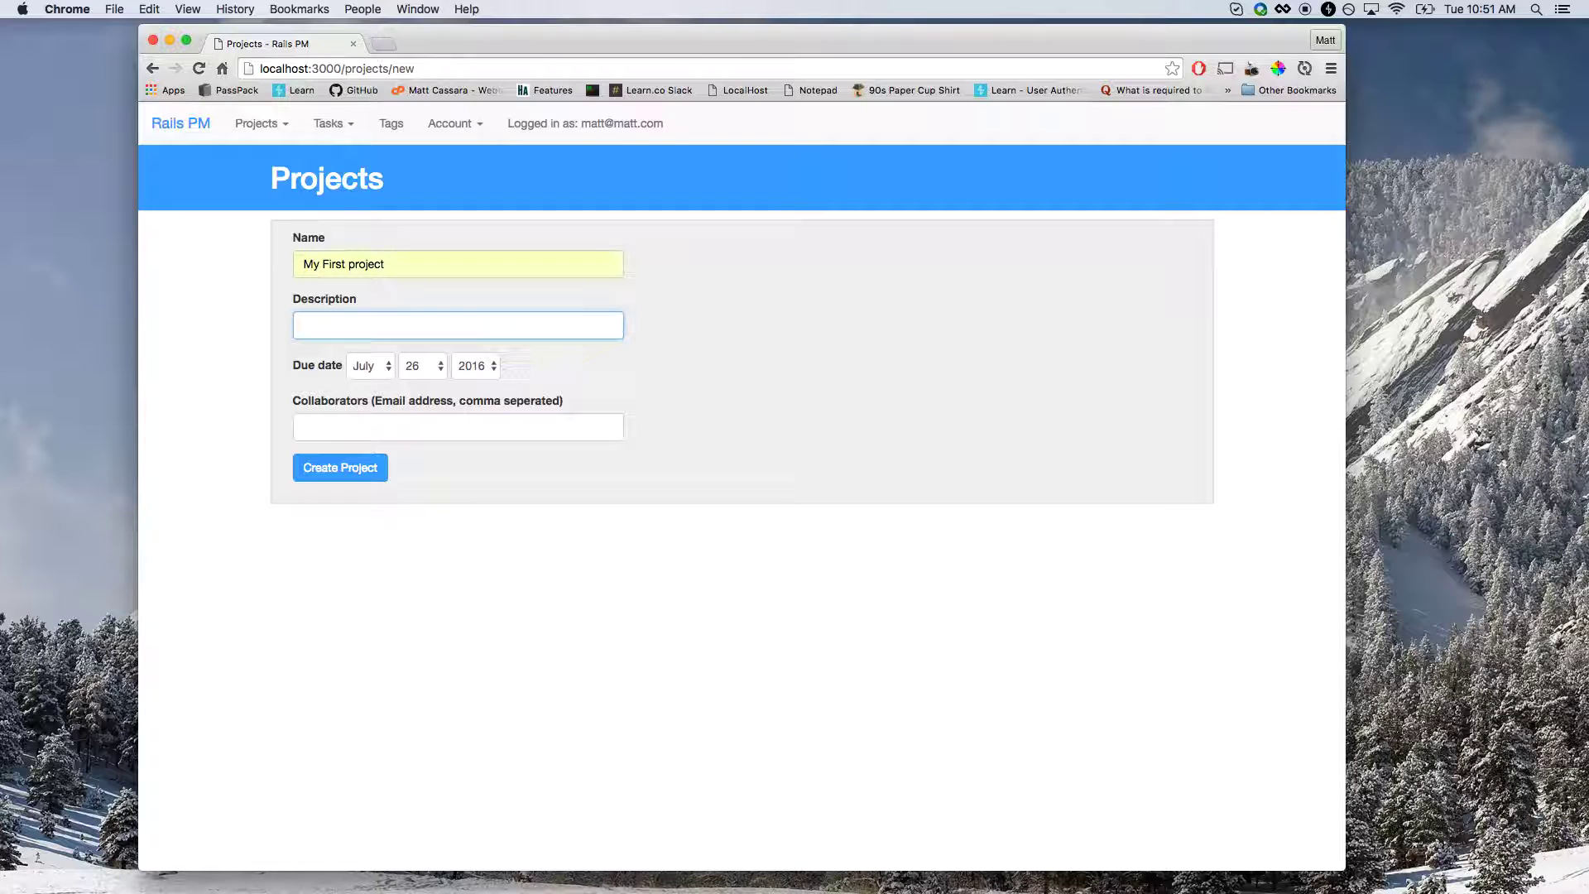
text(this is the description)
key(Tab)
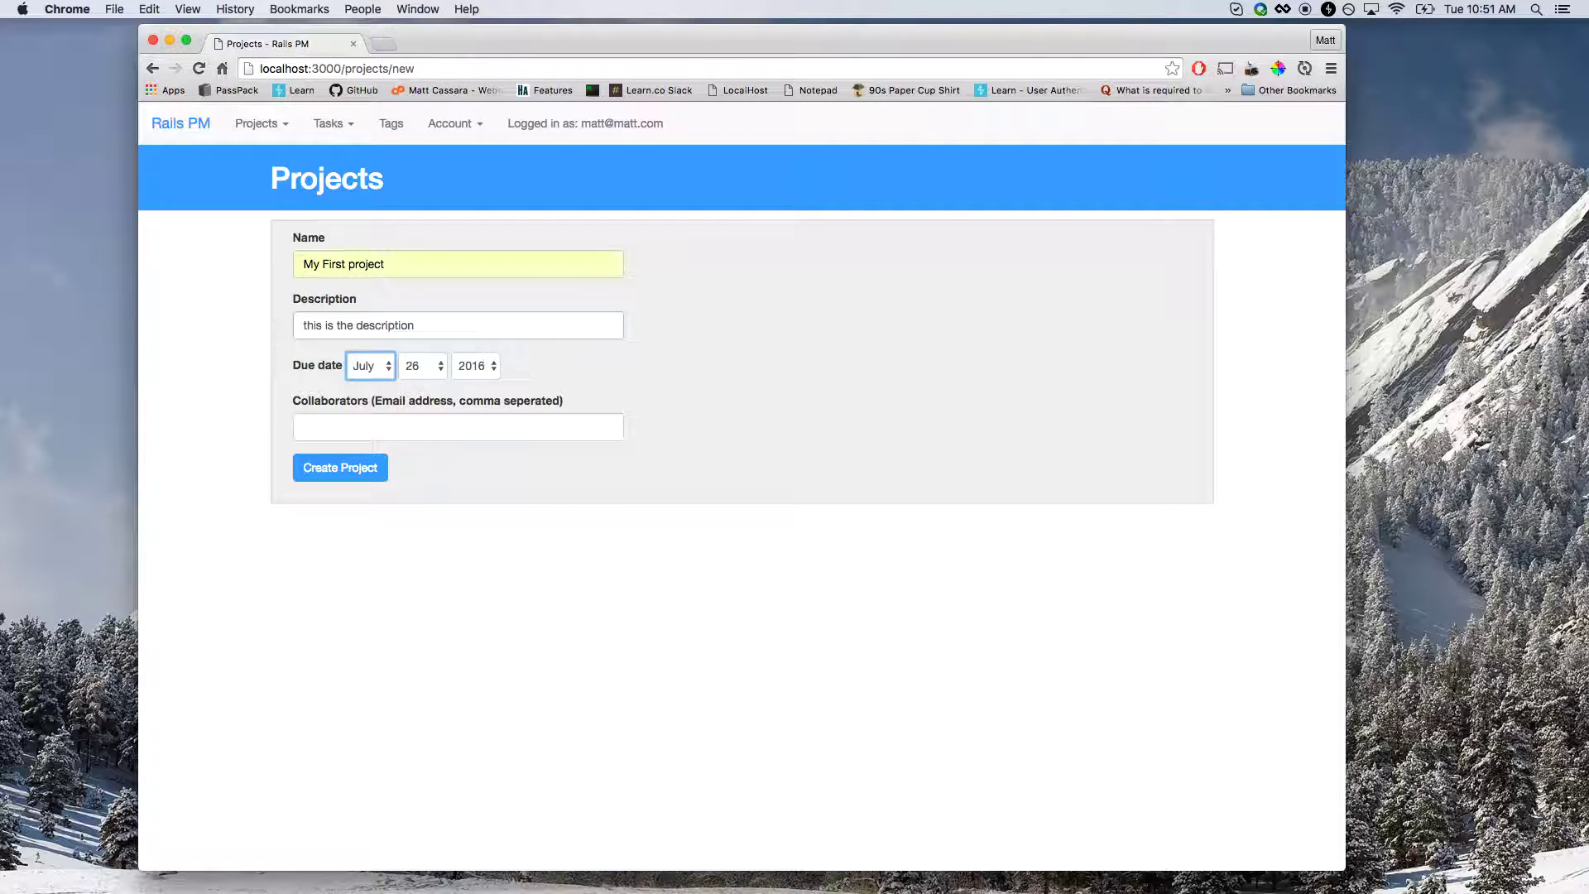
click(434, 365)
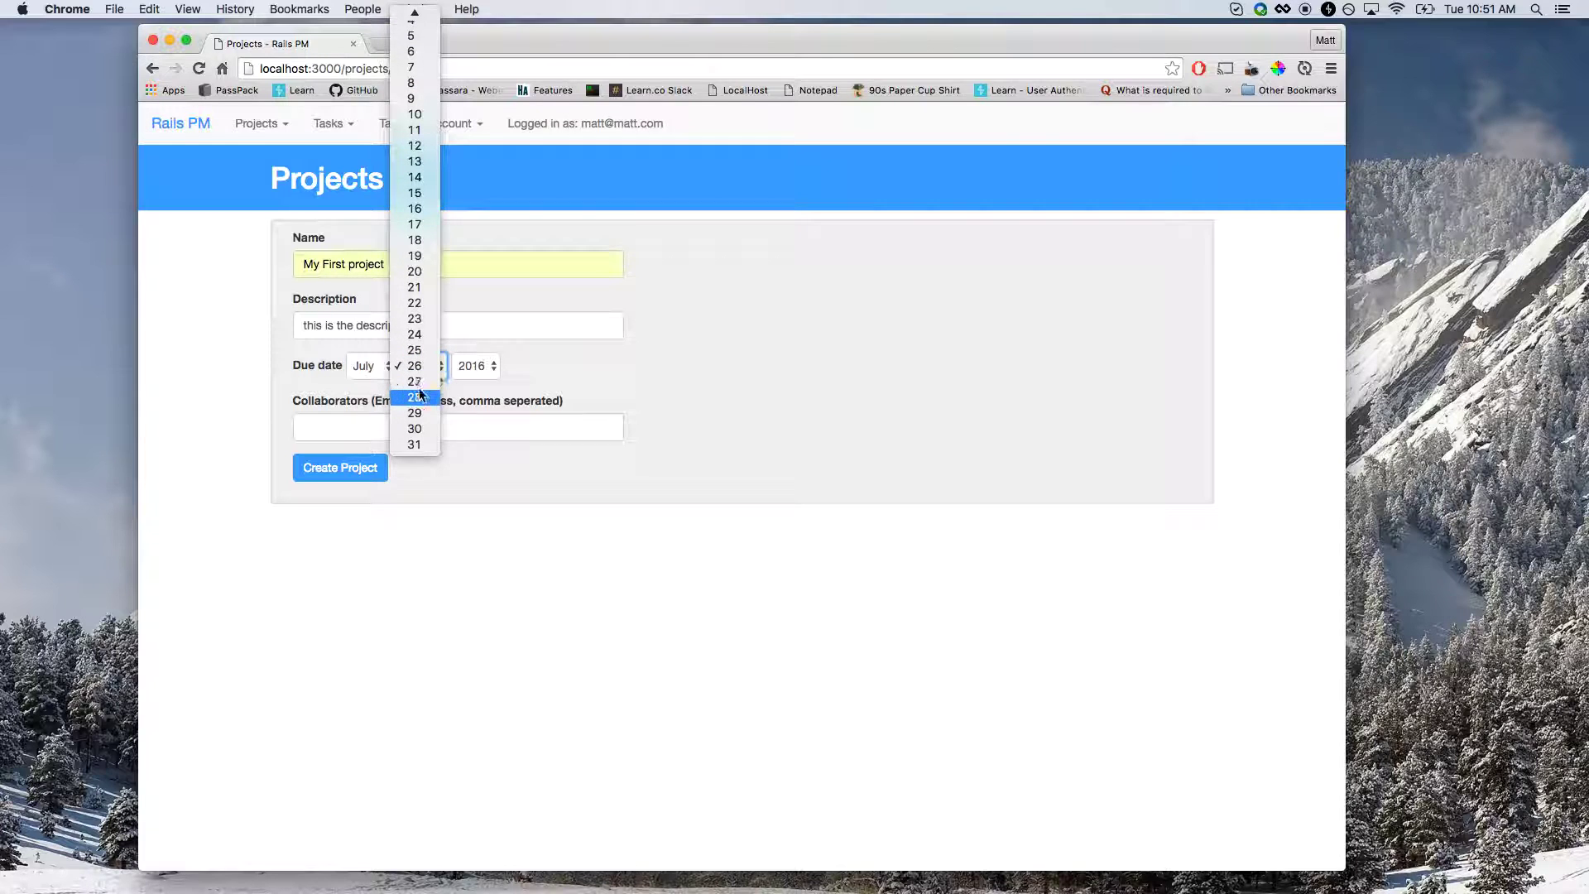
click(414, 429)
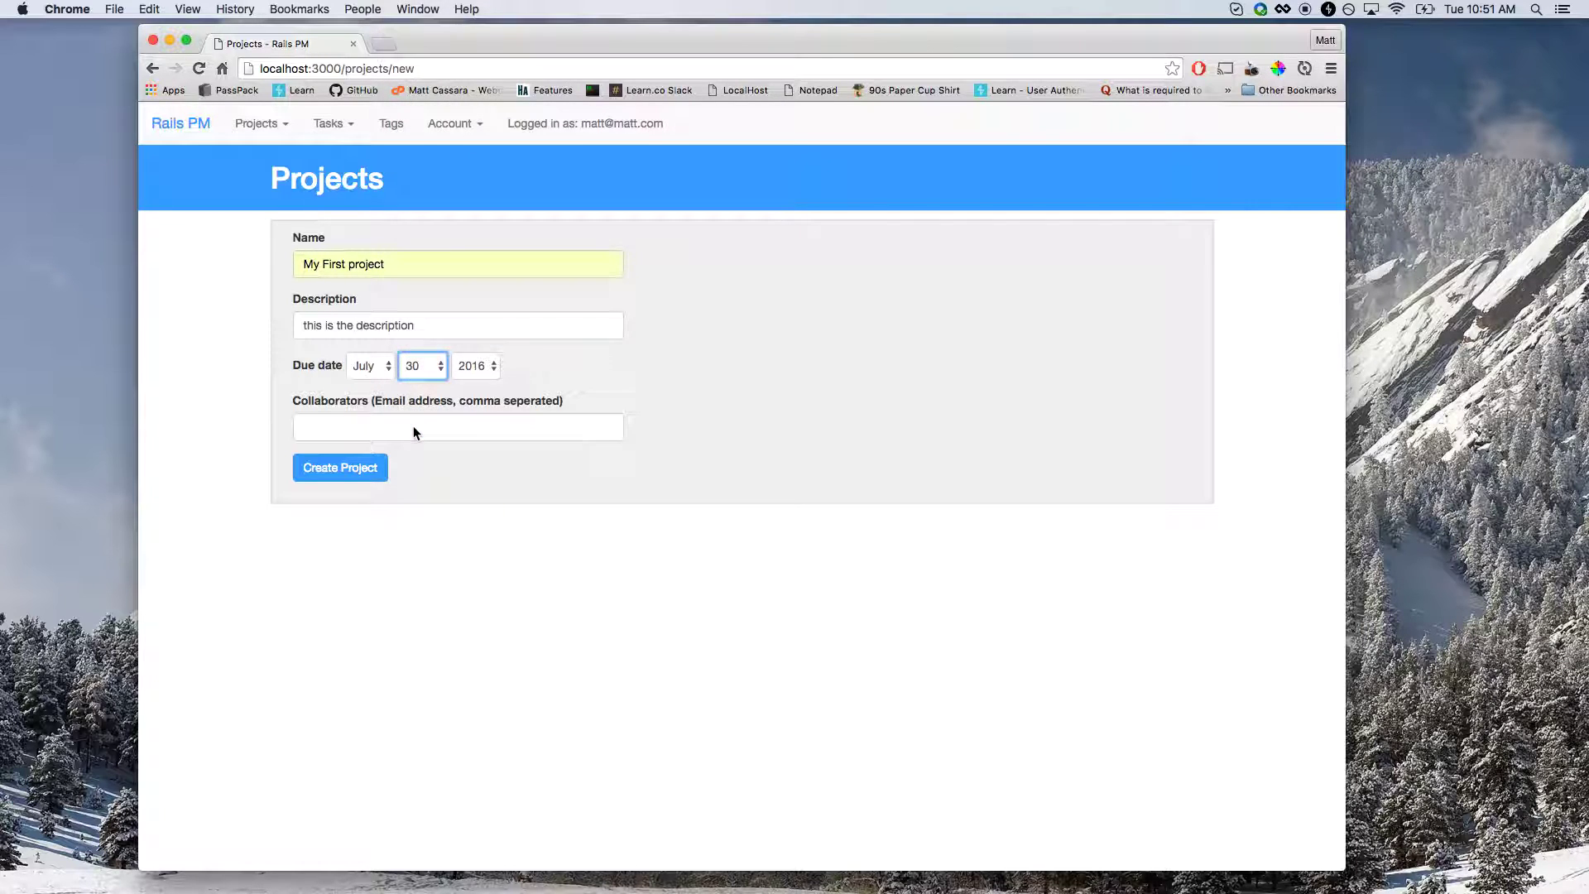
click(414, 427)
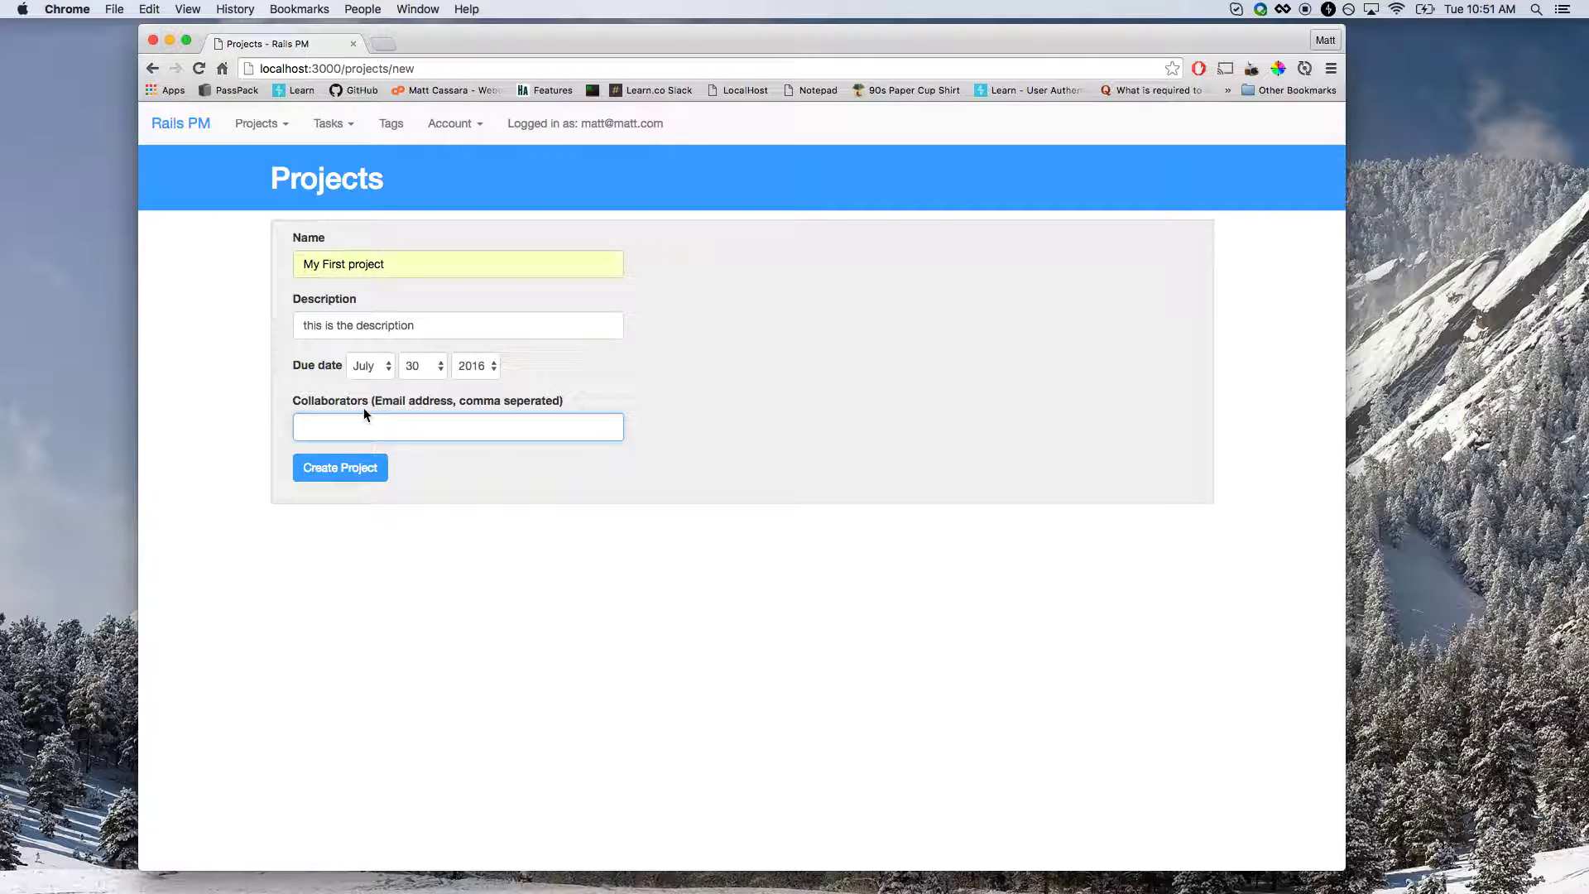
click(342, 468)
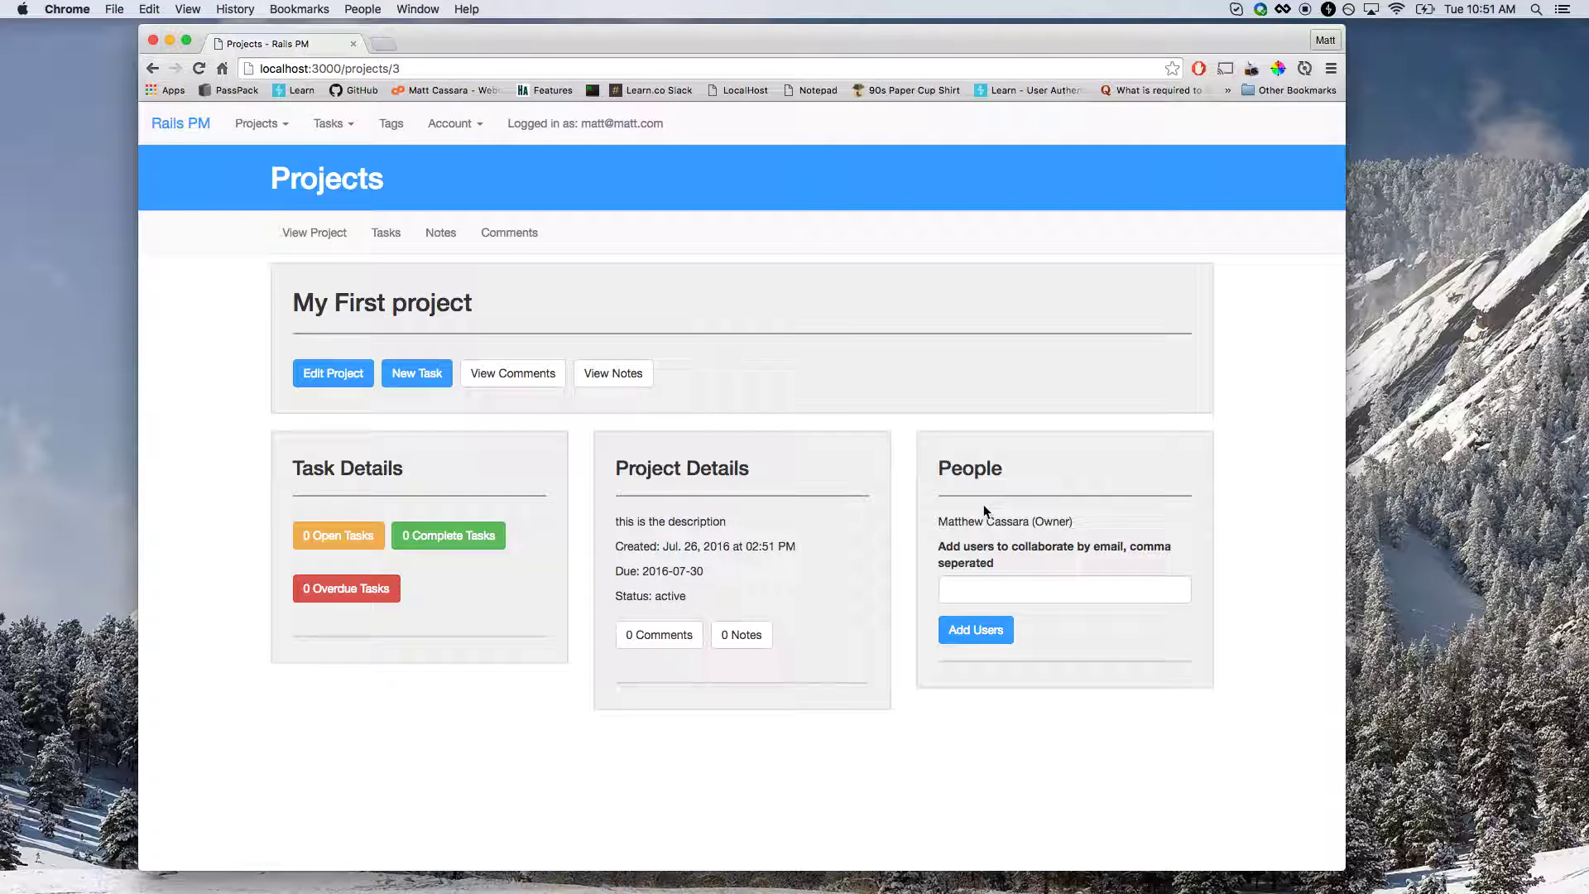
Add the first collaborator to the project using a saved email address.
drag(939, 522, 1096, 525)
click(1096, 525)
click(1051, 583)
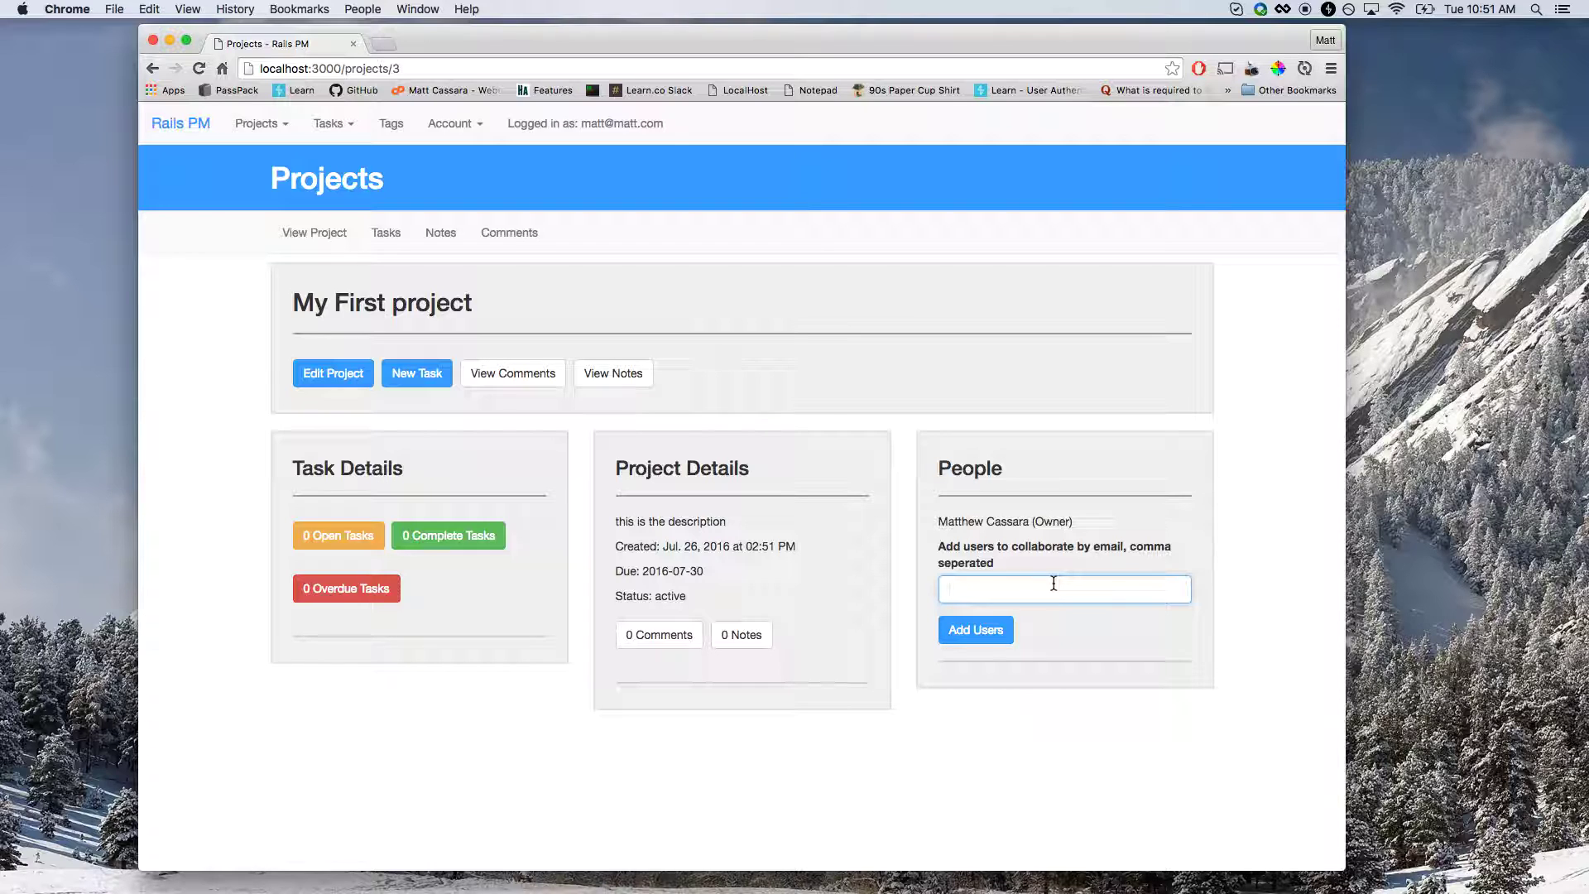
text(jon)
key(Down)
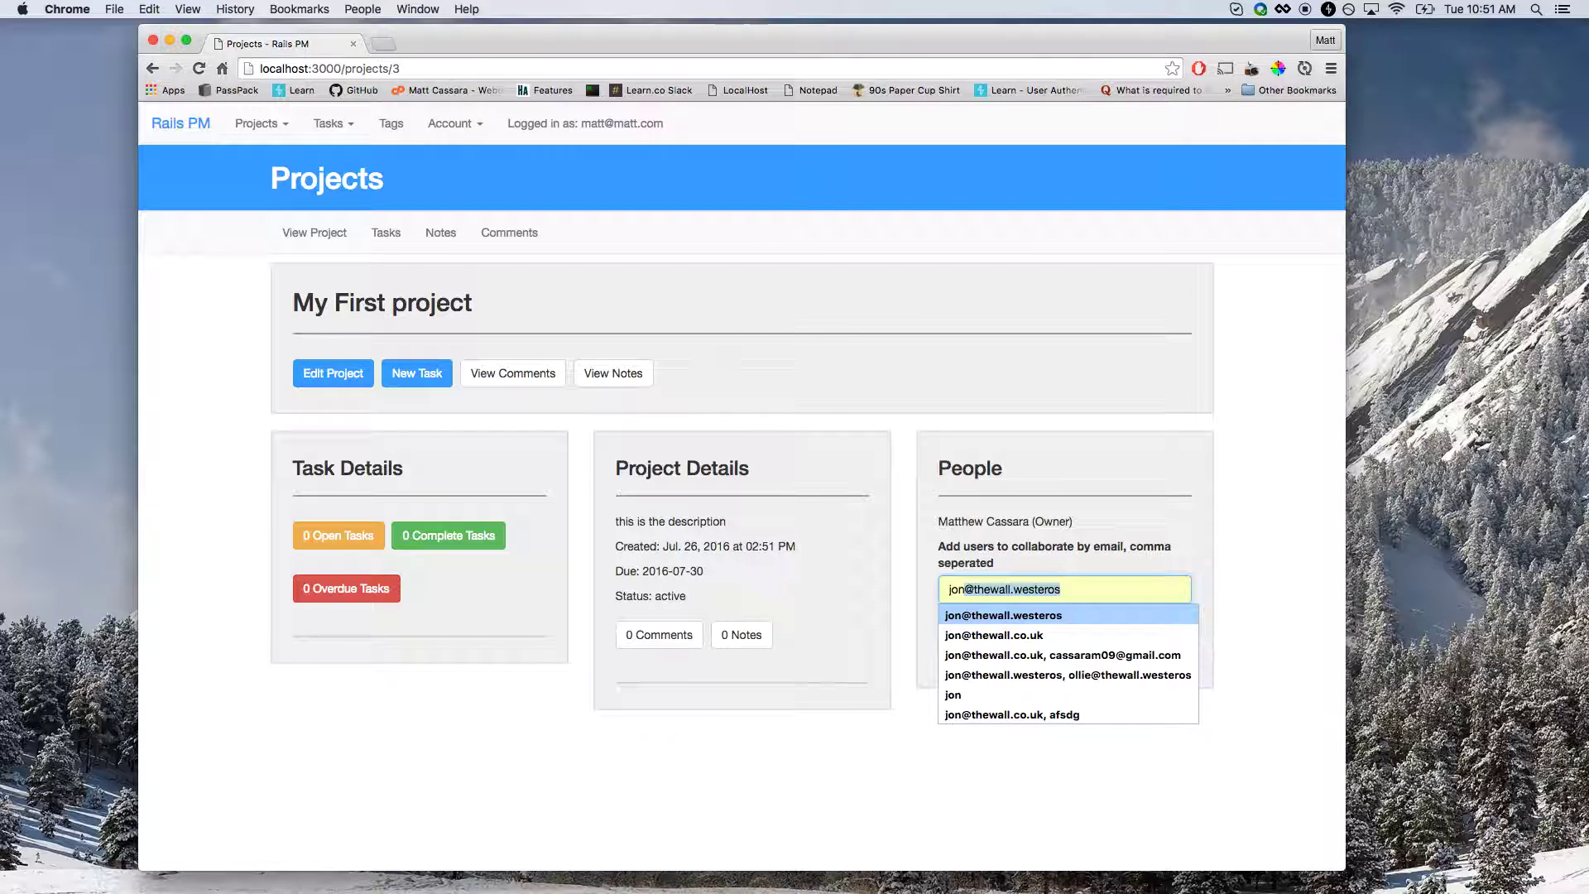
key(Return)
click(1004, 633)
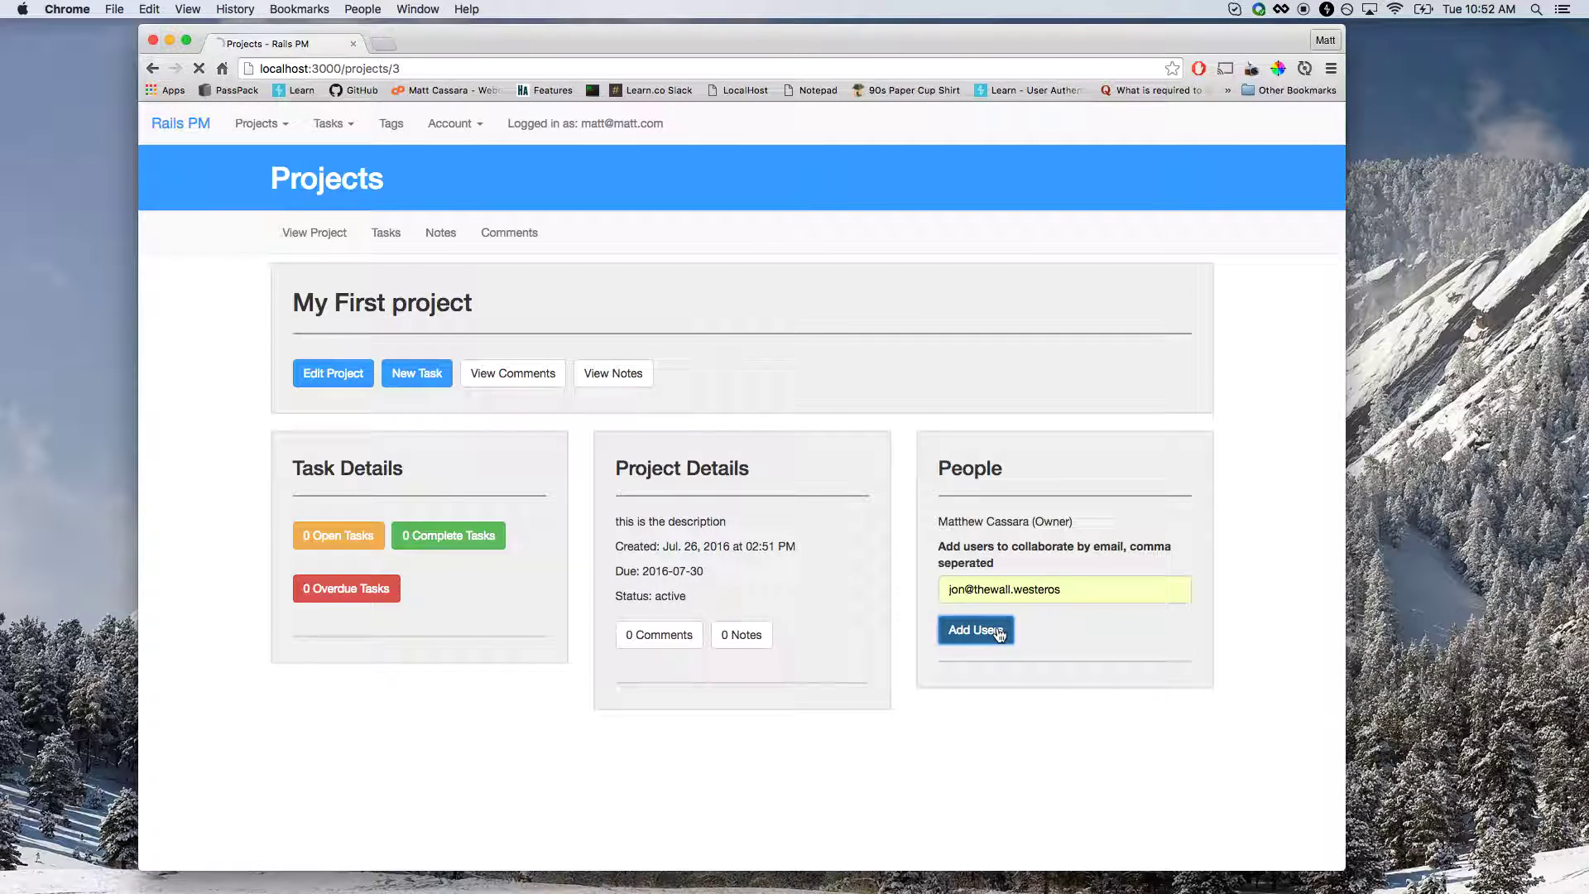
Add a second collaborator, remove them, re-add them by saved email, then go to Edit Project.
click(975, 611)
text(olli)
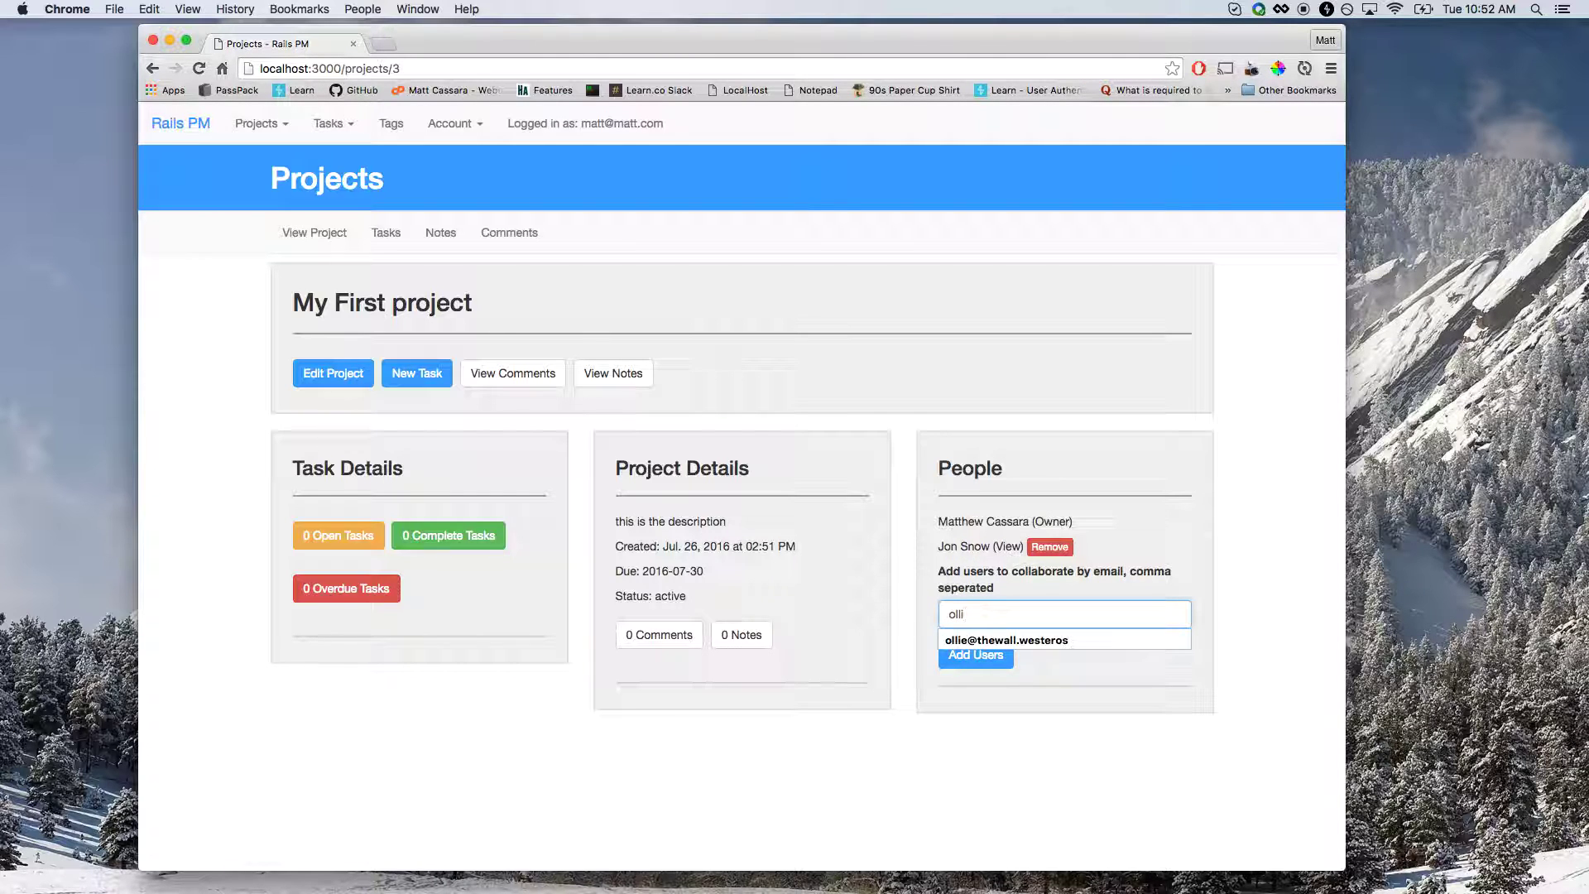
key(Down)
key(Return)
key(Return)
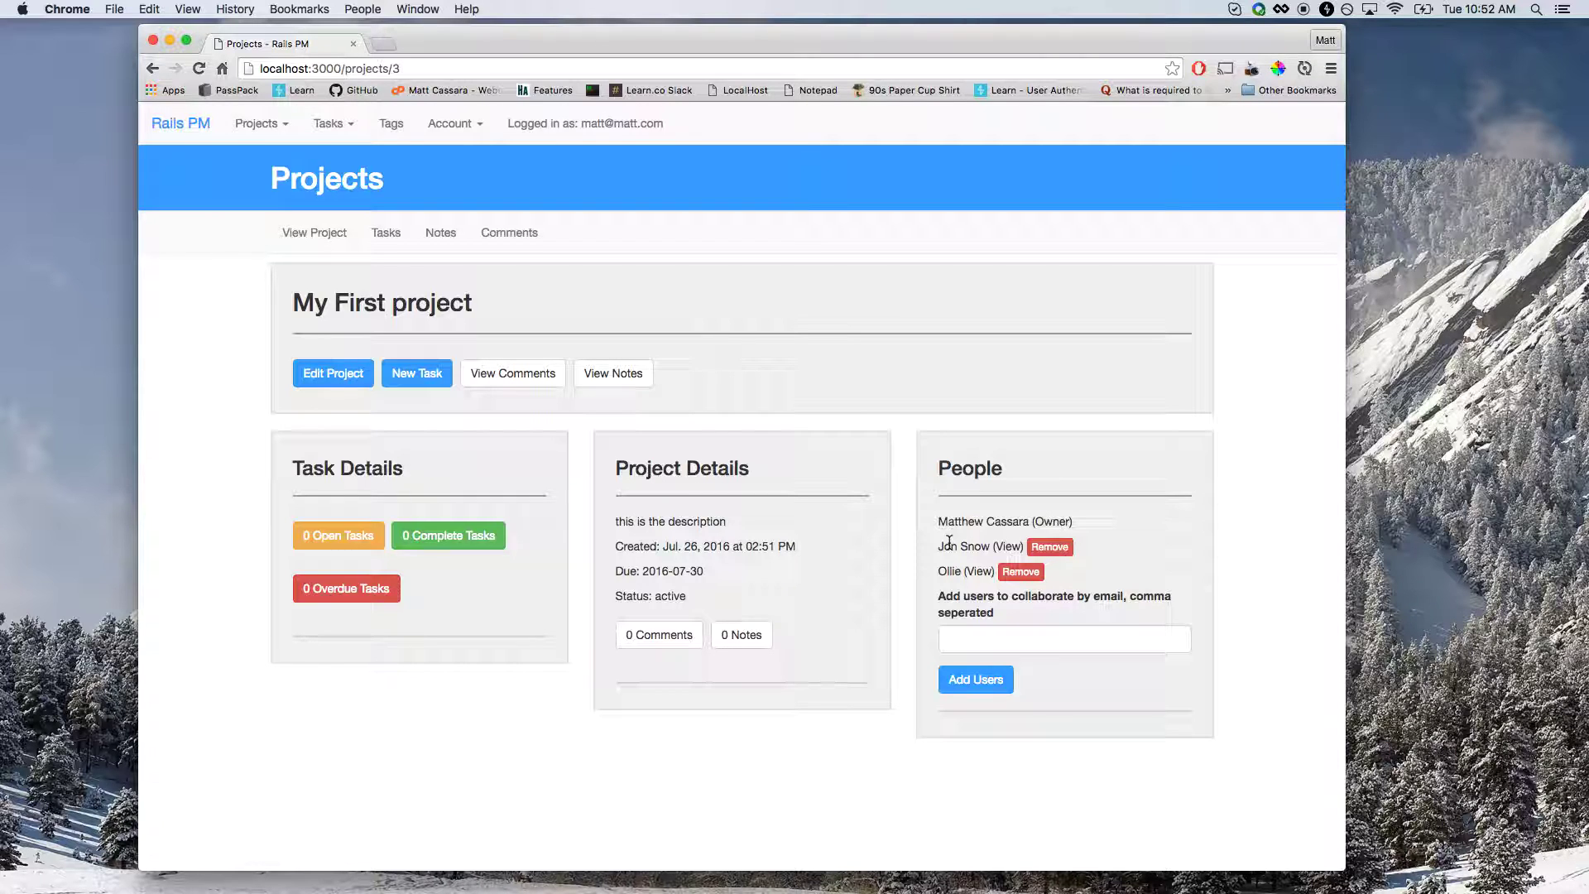
click(1020, 571)
click(986, 612)
text(ollie)
key(Down)
key(Return)
click(997, 656)
click(364, 386)
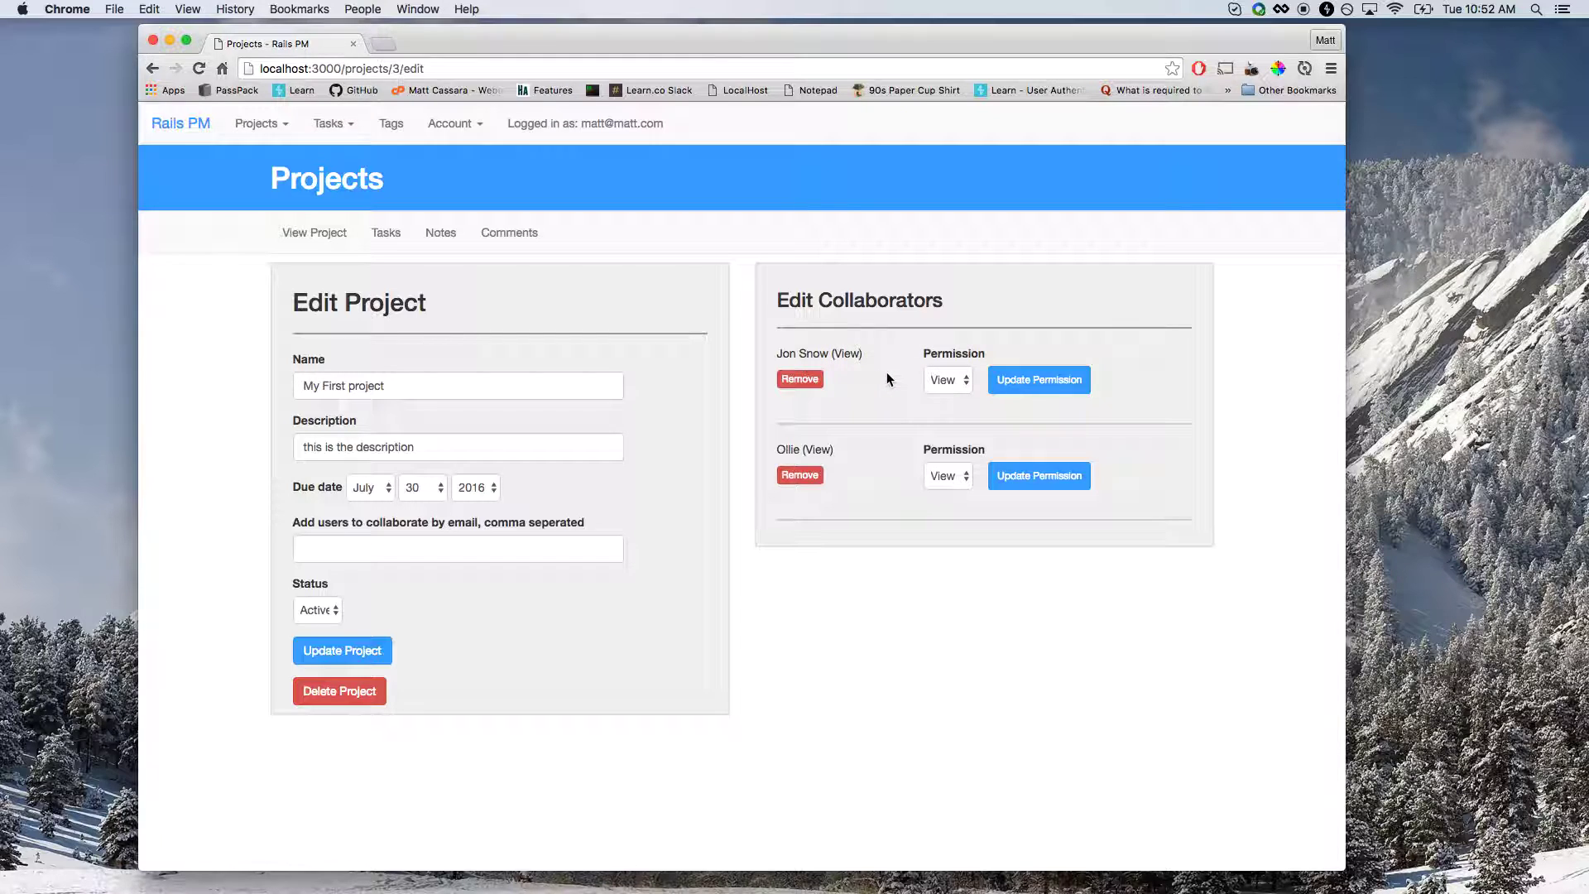
Change the first collaborator's permission from View to Edit and update it.
click(945, 382)
click(947, 395)
click(1038, 380)
Start a new task named 'A new task' with a description beginning 'This is the task'.
click(381, 246)
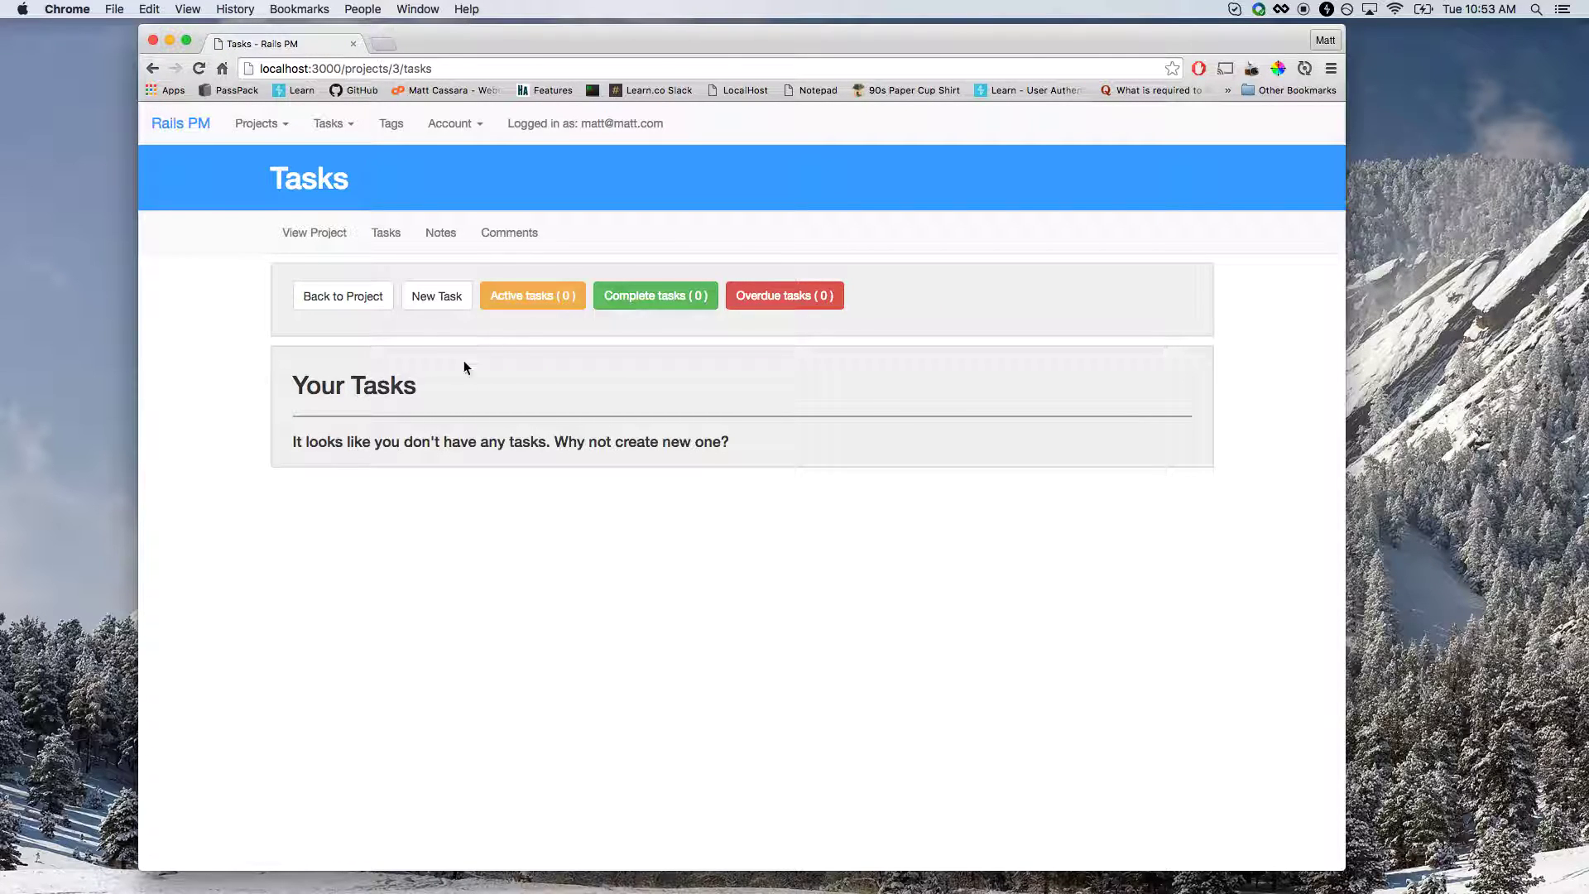
drag(335, 442, 484, 443)
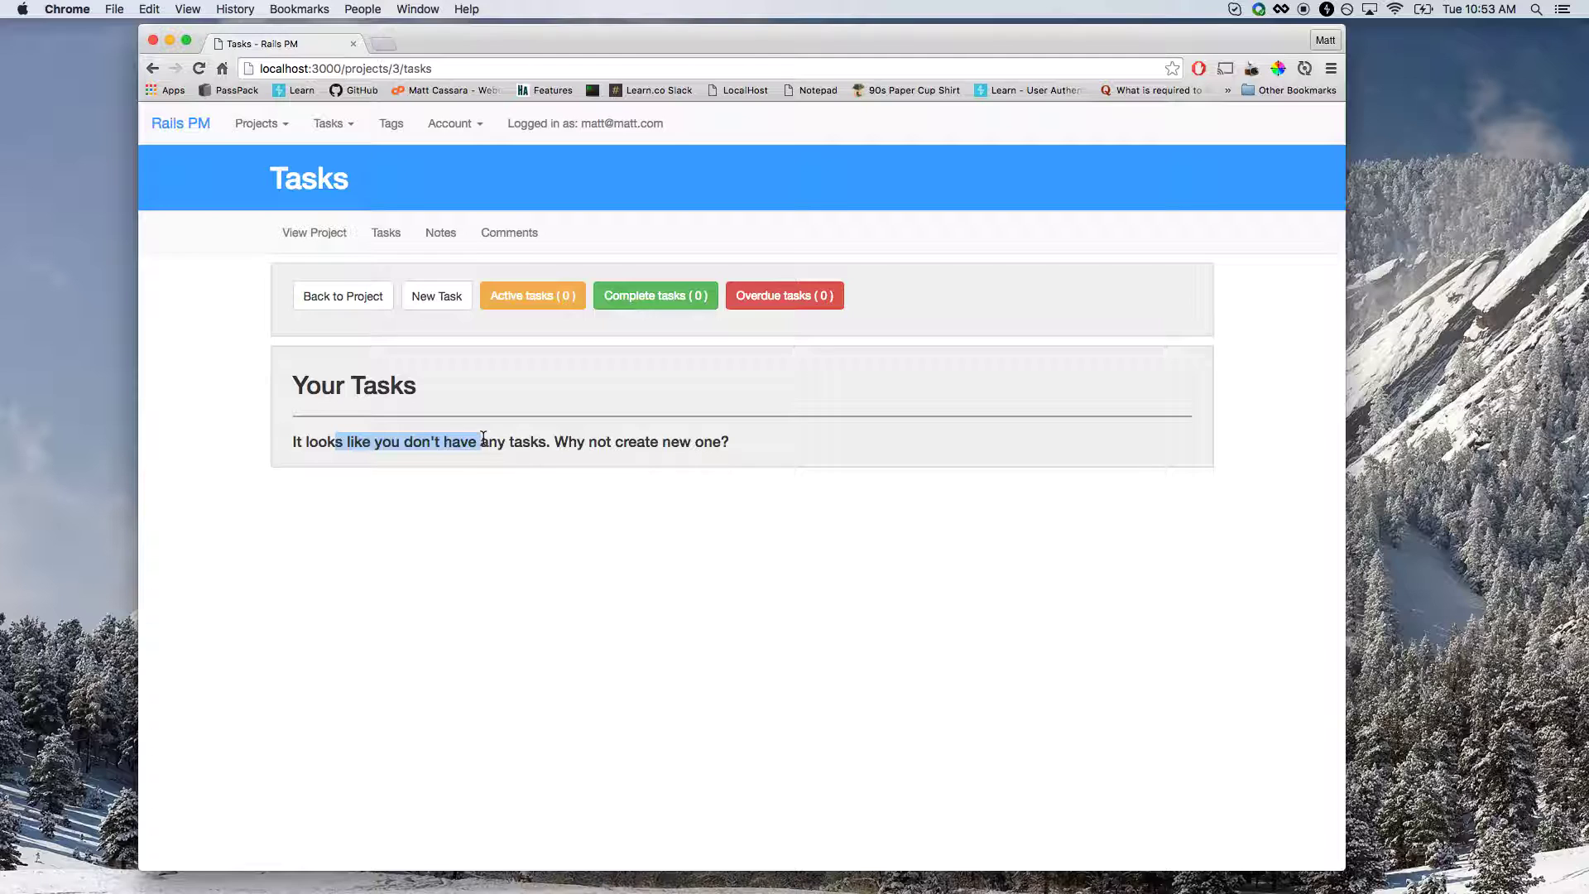
click(533, 402)
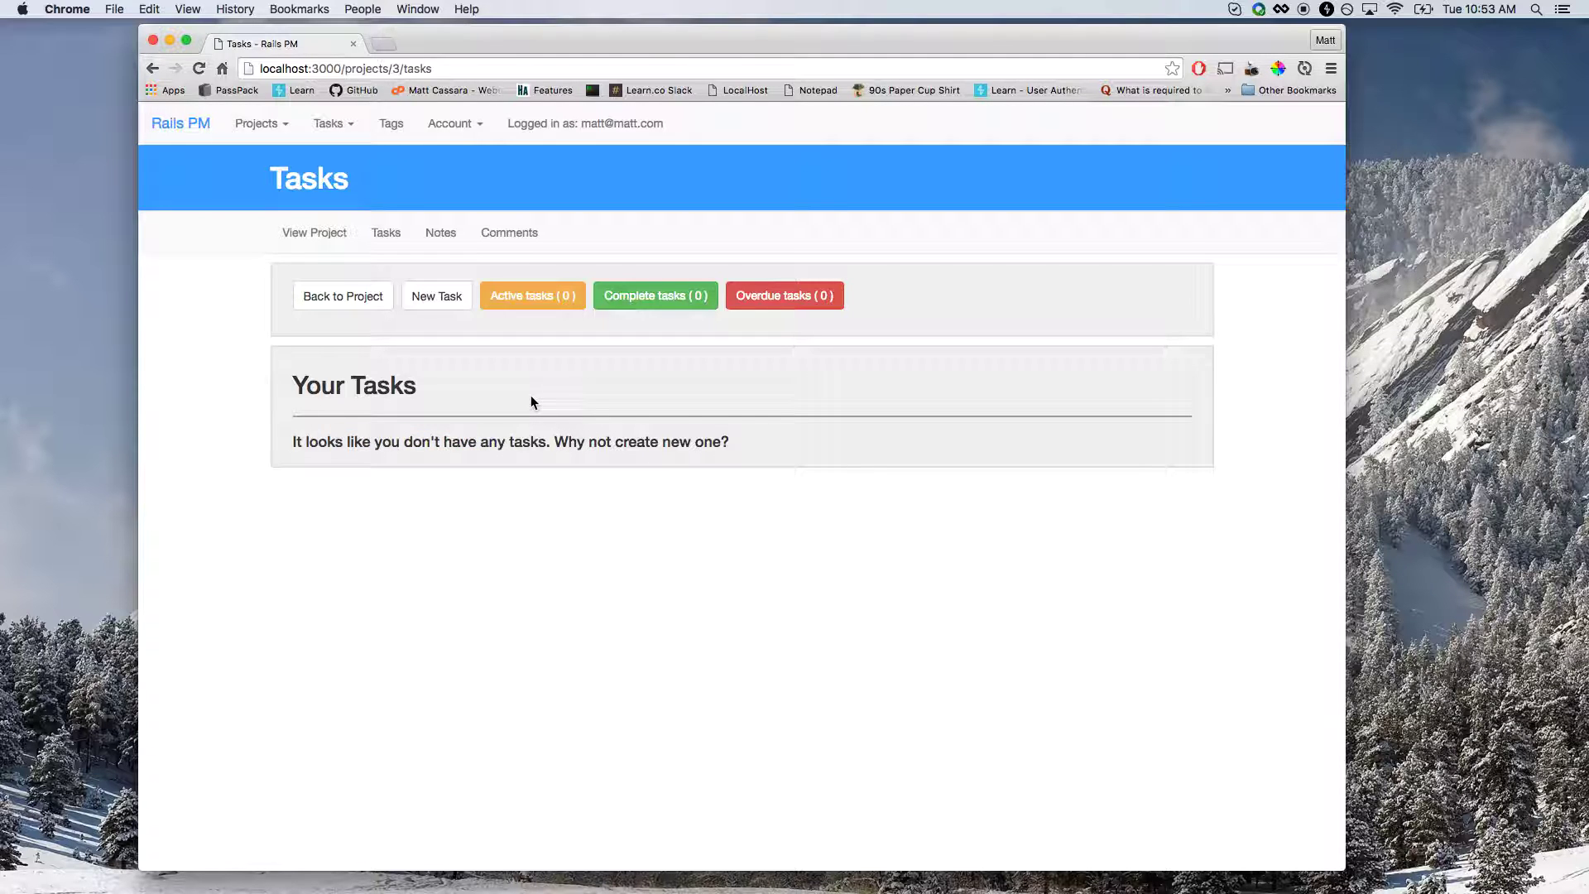
click(438, 297)
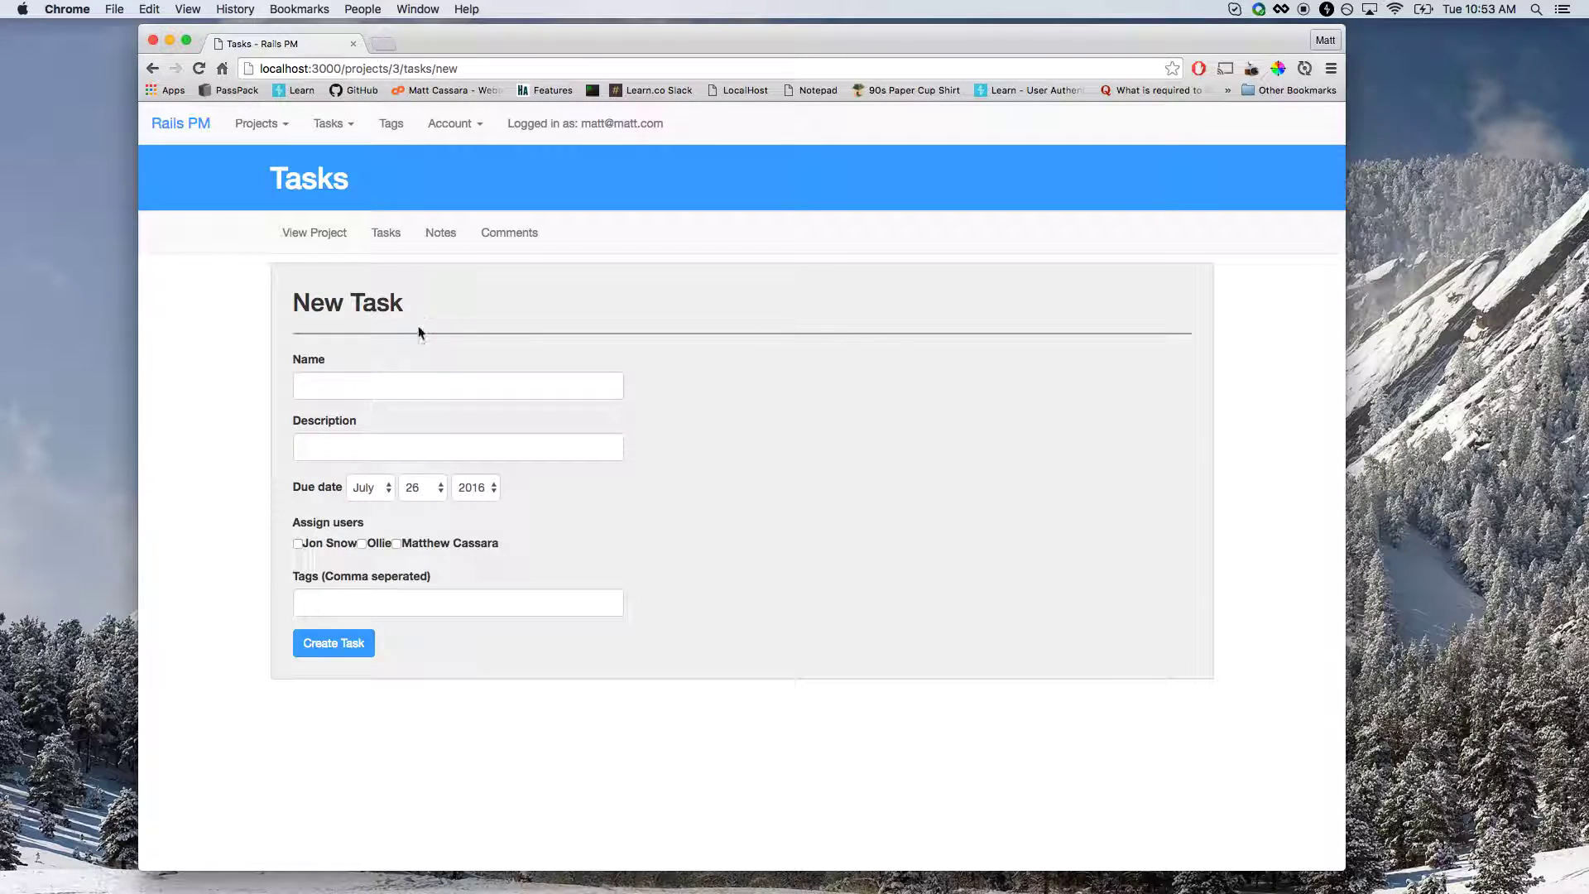
click(380, 382)
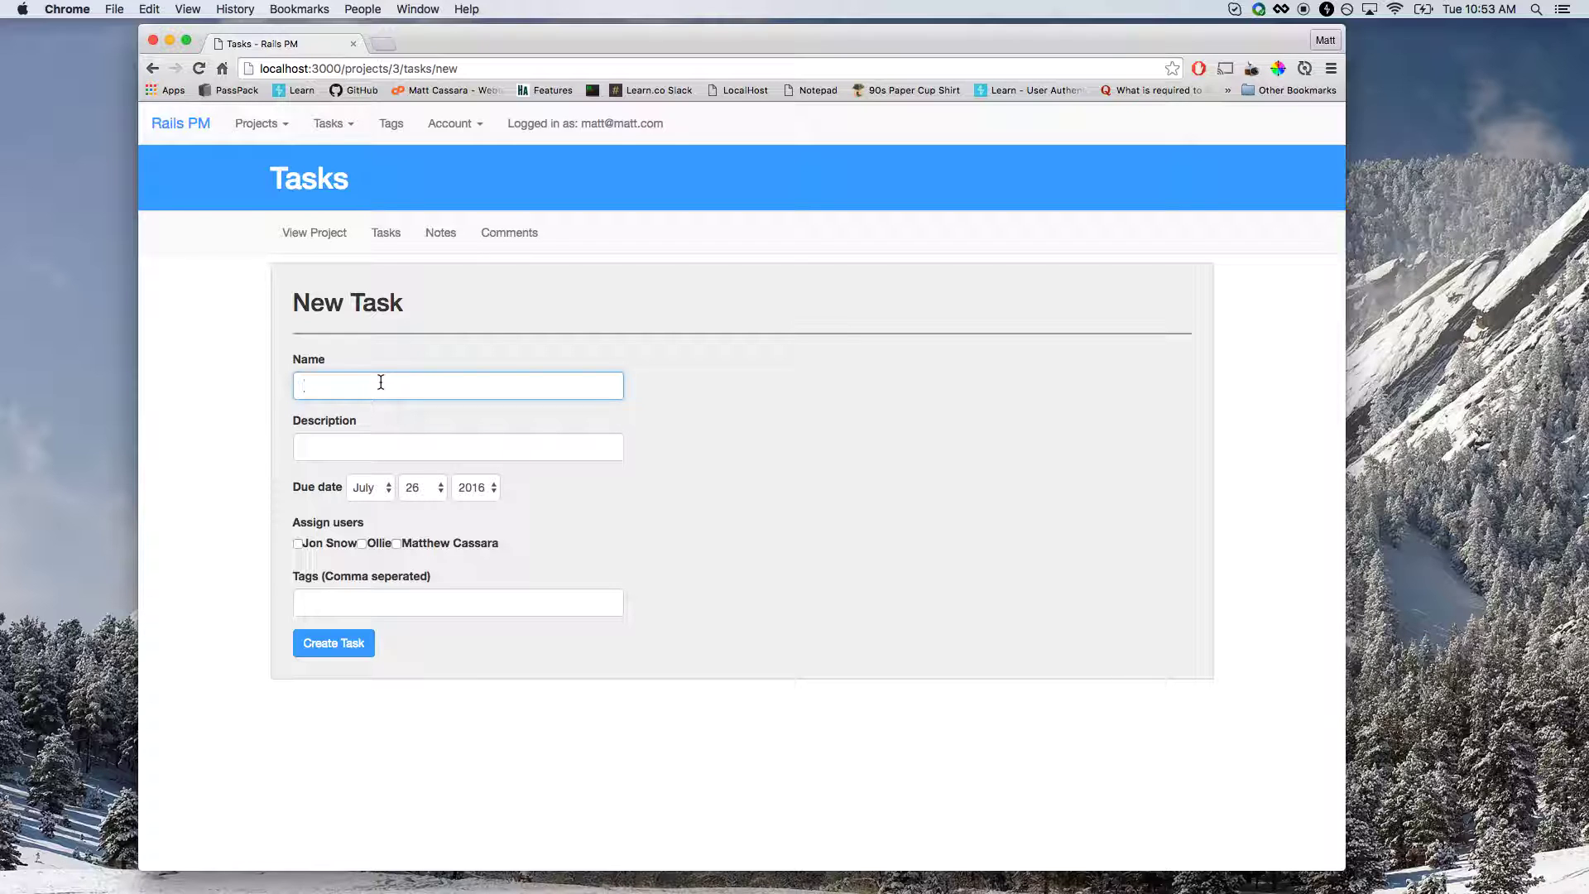
text(A new task)
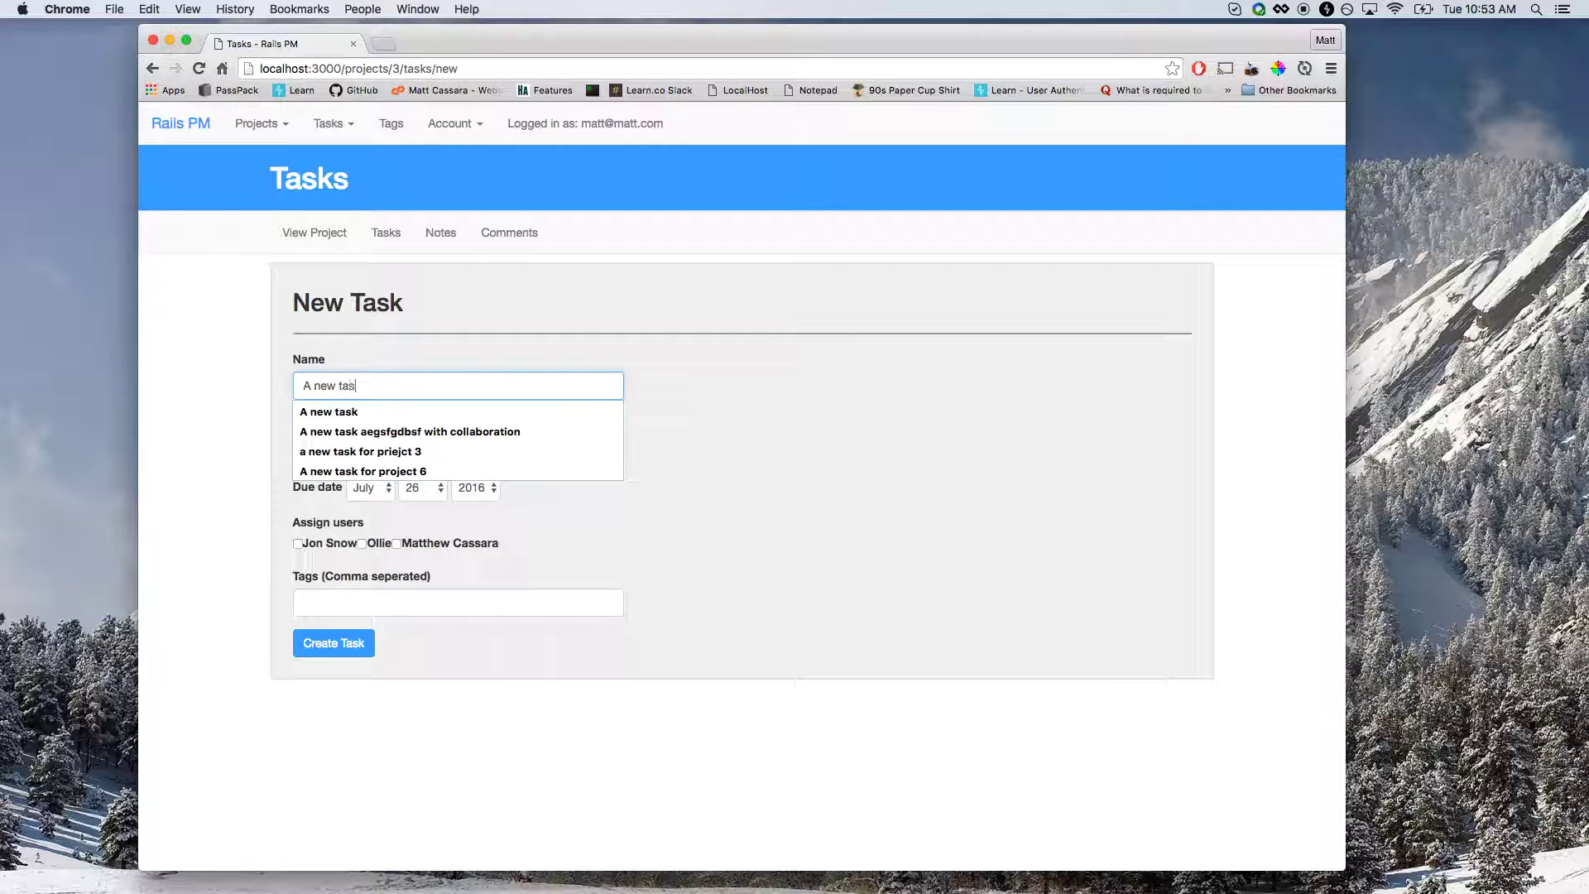
key(Tab)
text(This is )
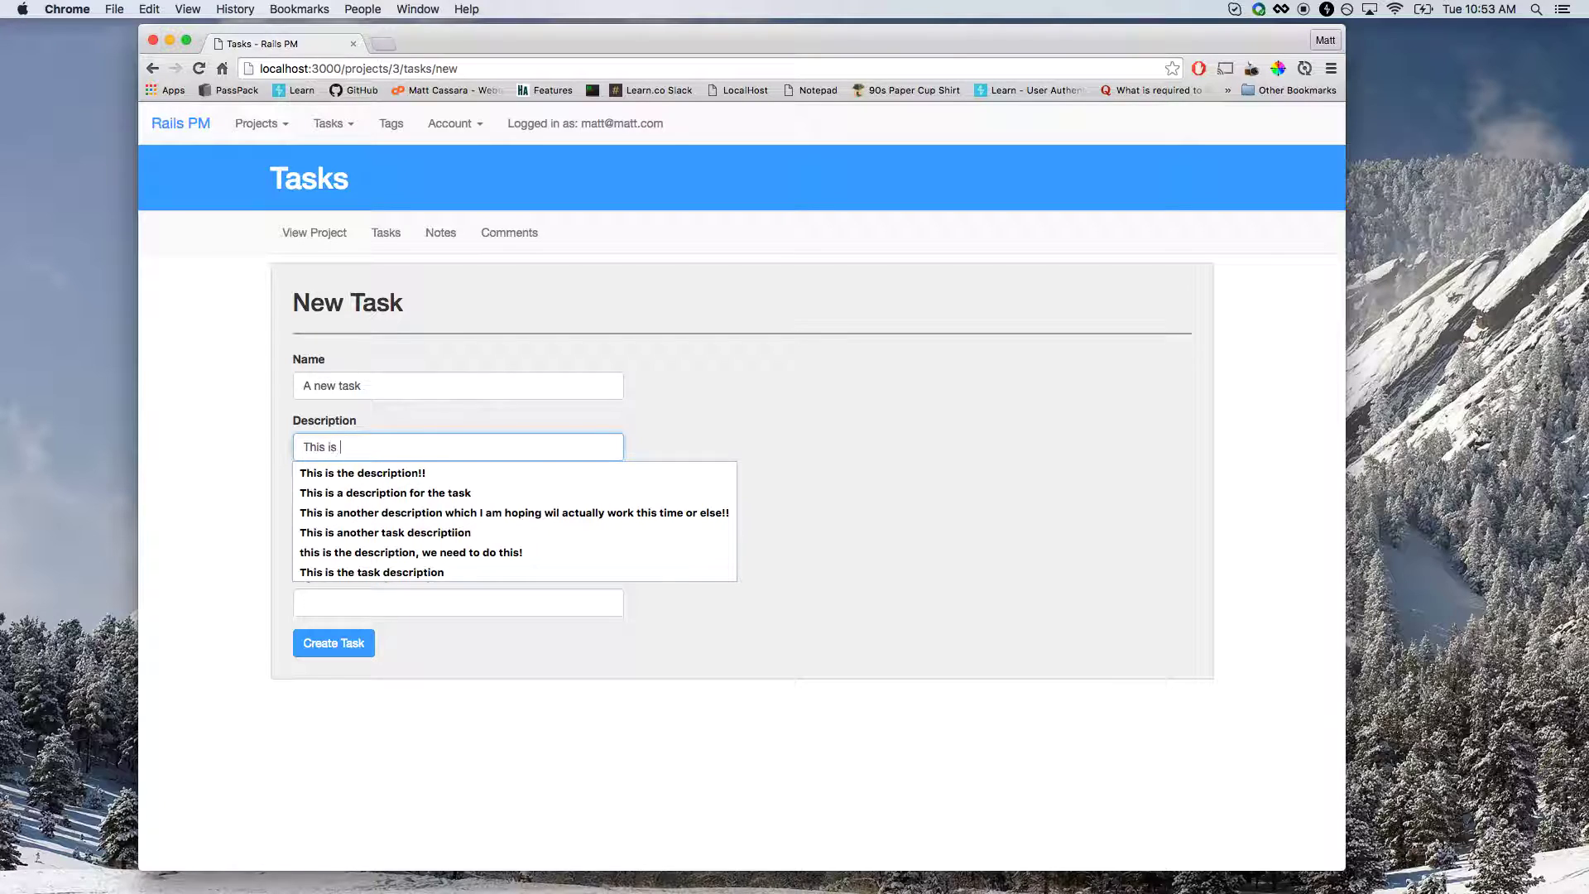
text(the task)
key(Down)
key(Tab)
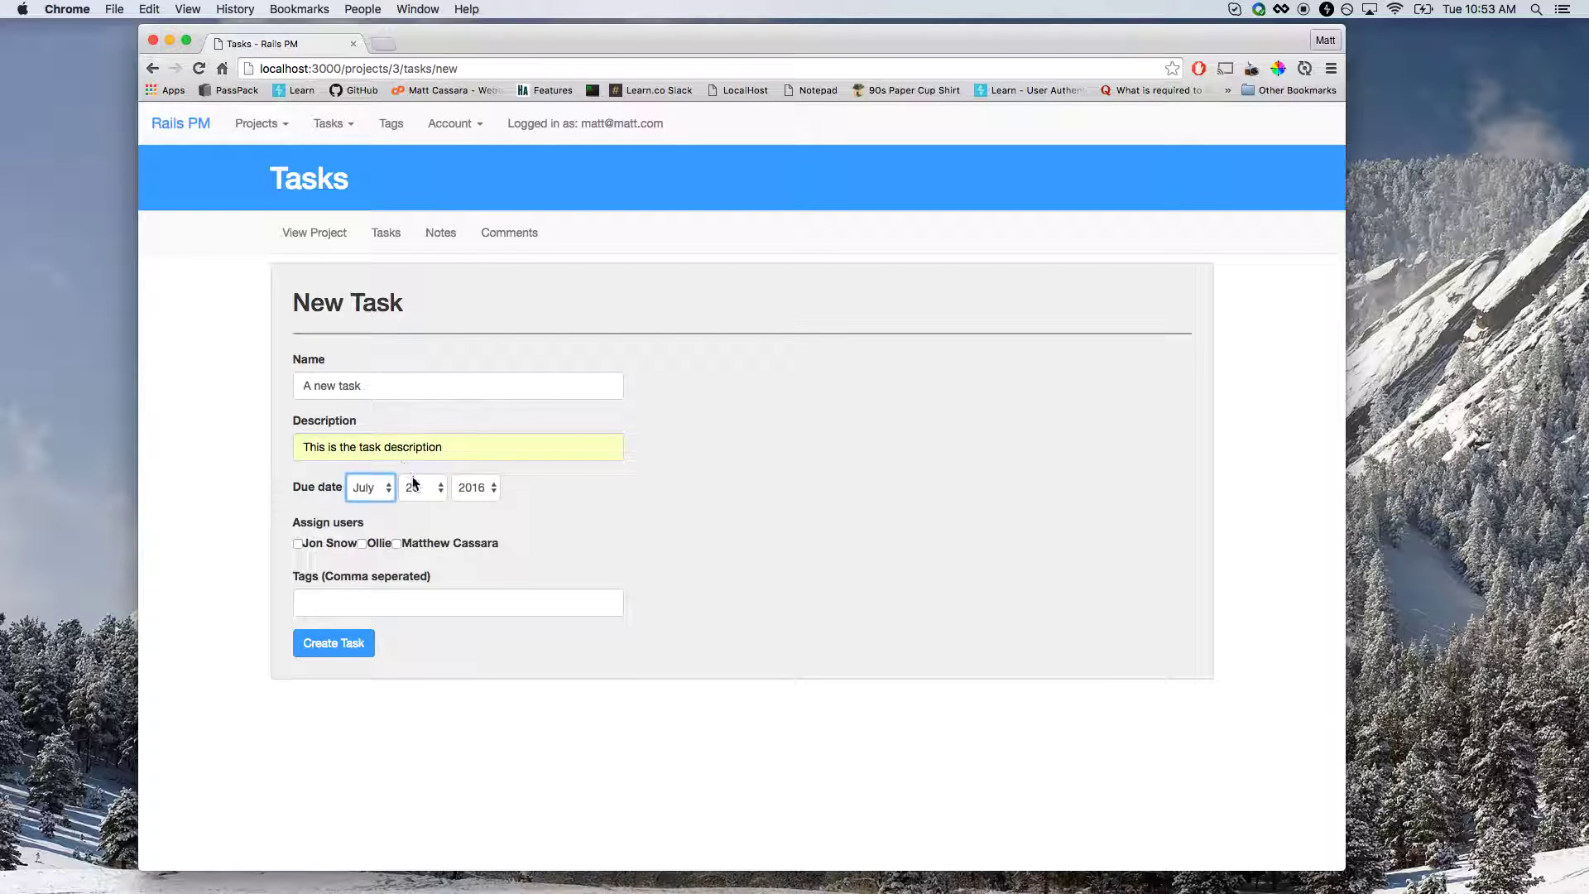
Set the task due day to 28, assign all users, and enter tags 'web, rails, ruby'.
click(415, 484)
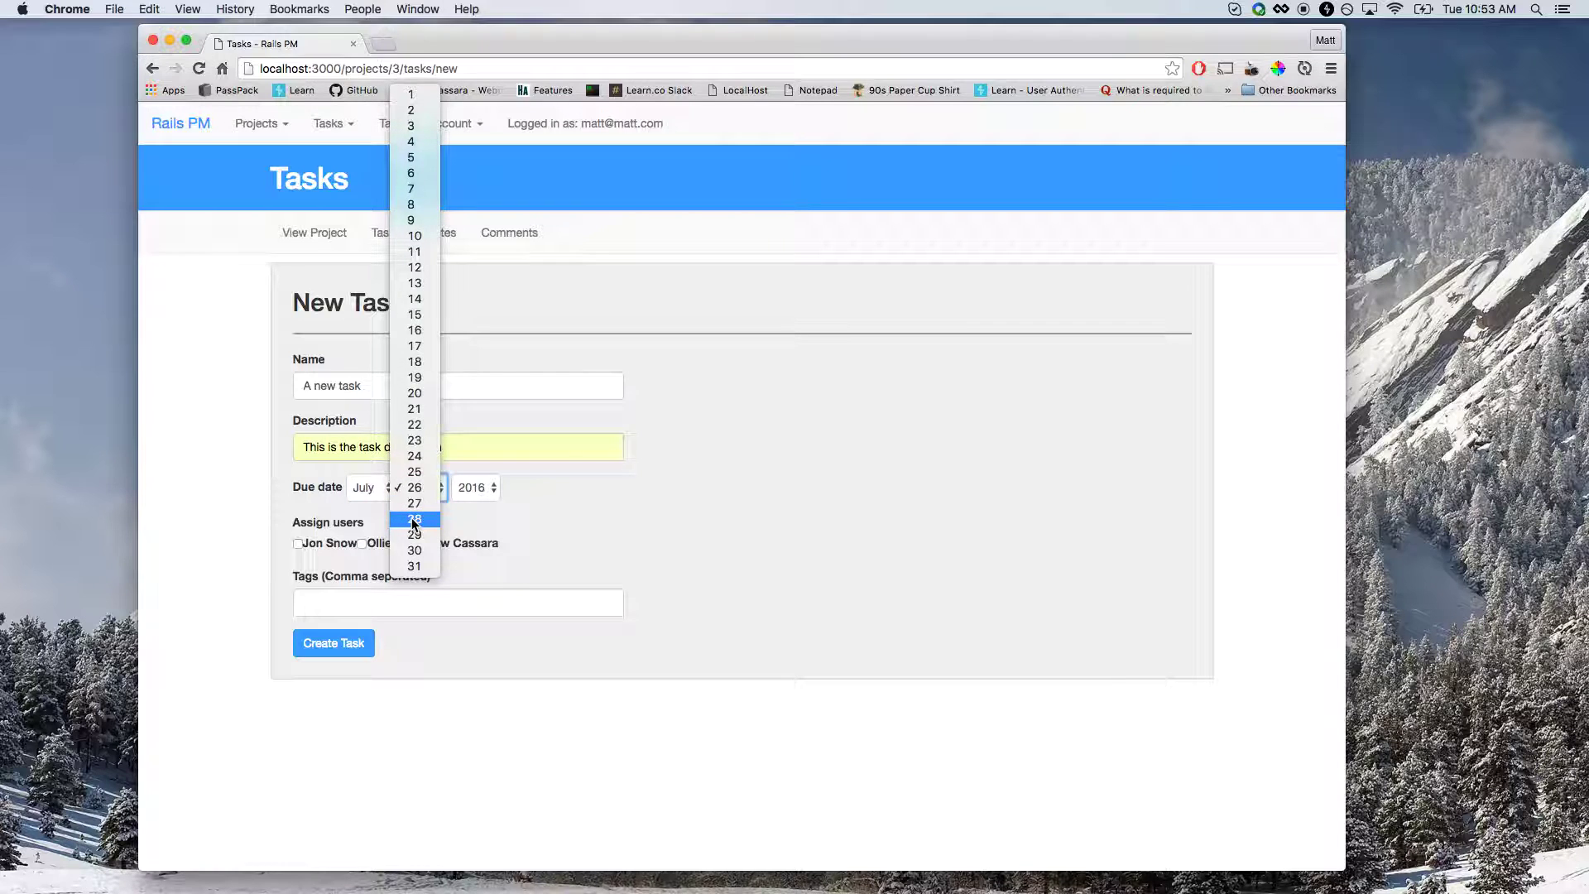
click(414, 518)
click(297, 544)
click(394, 543)
click(344, 603)
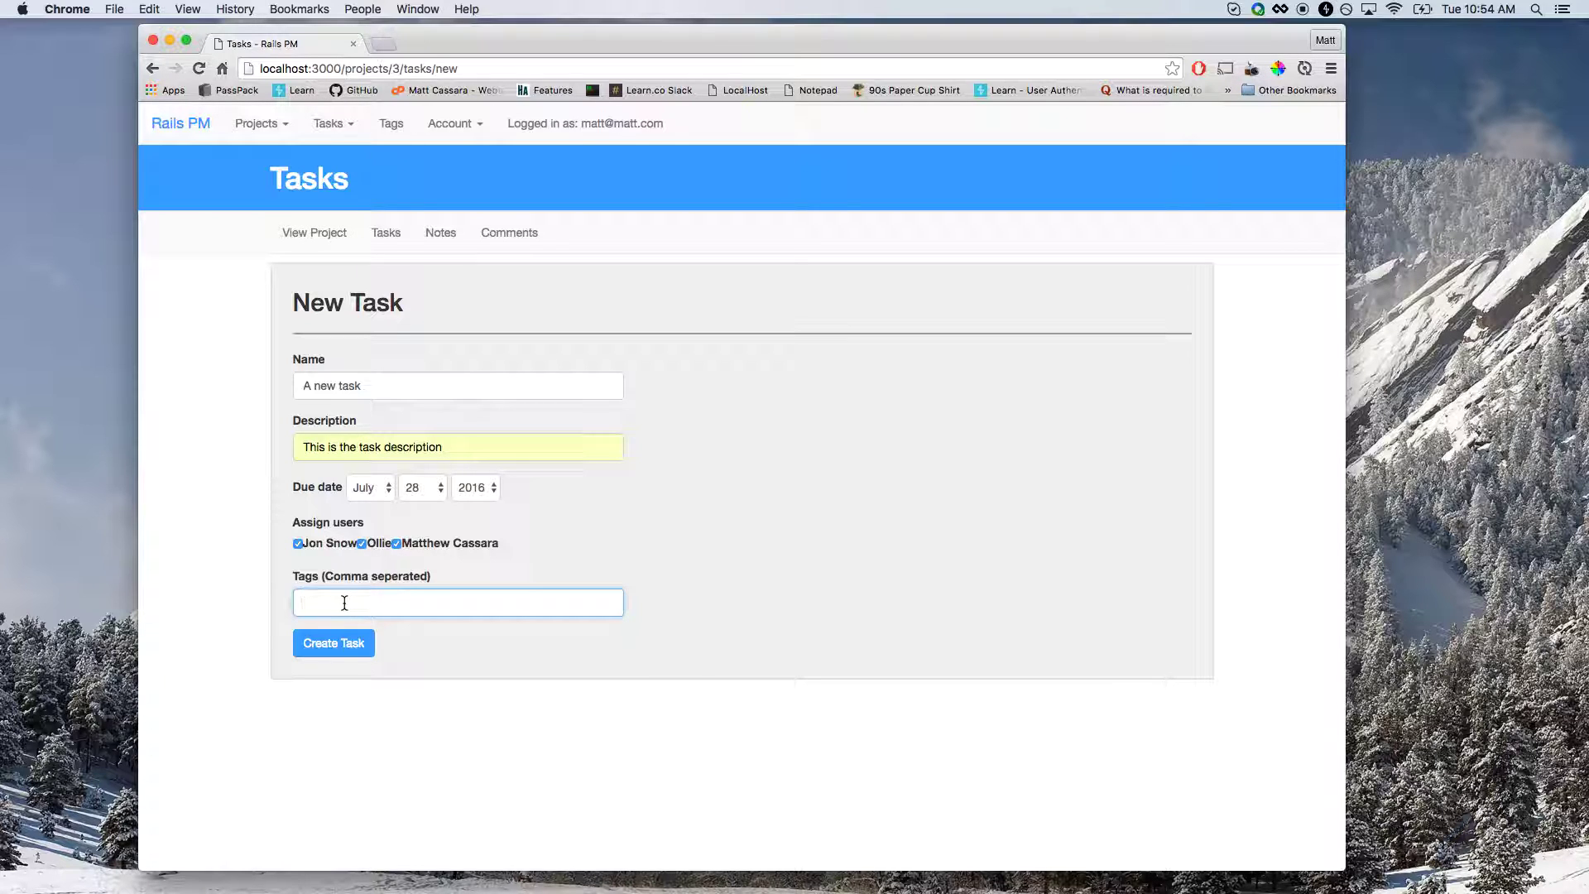
text(web, r)
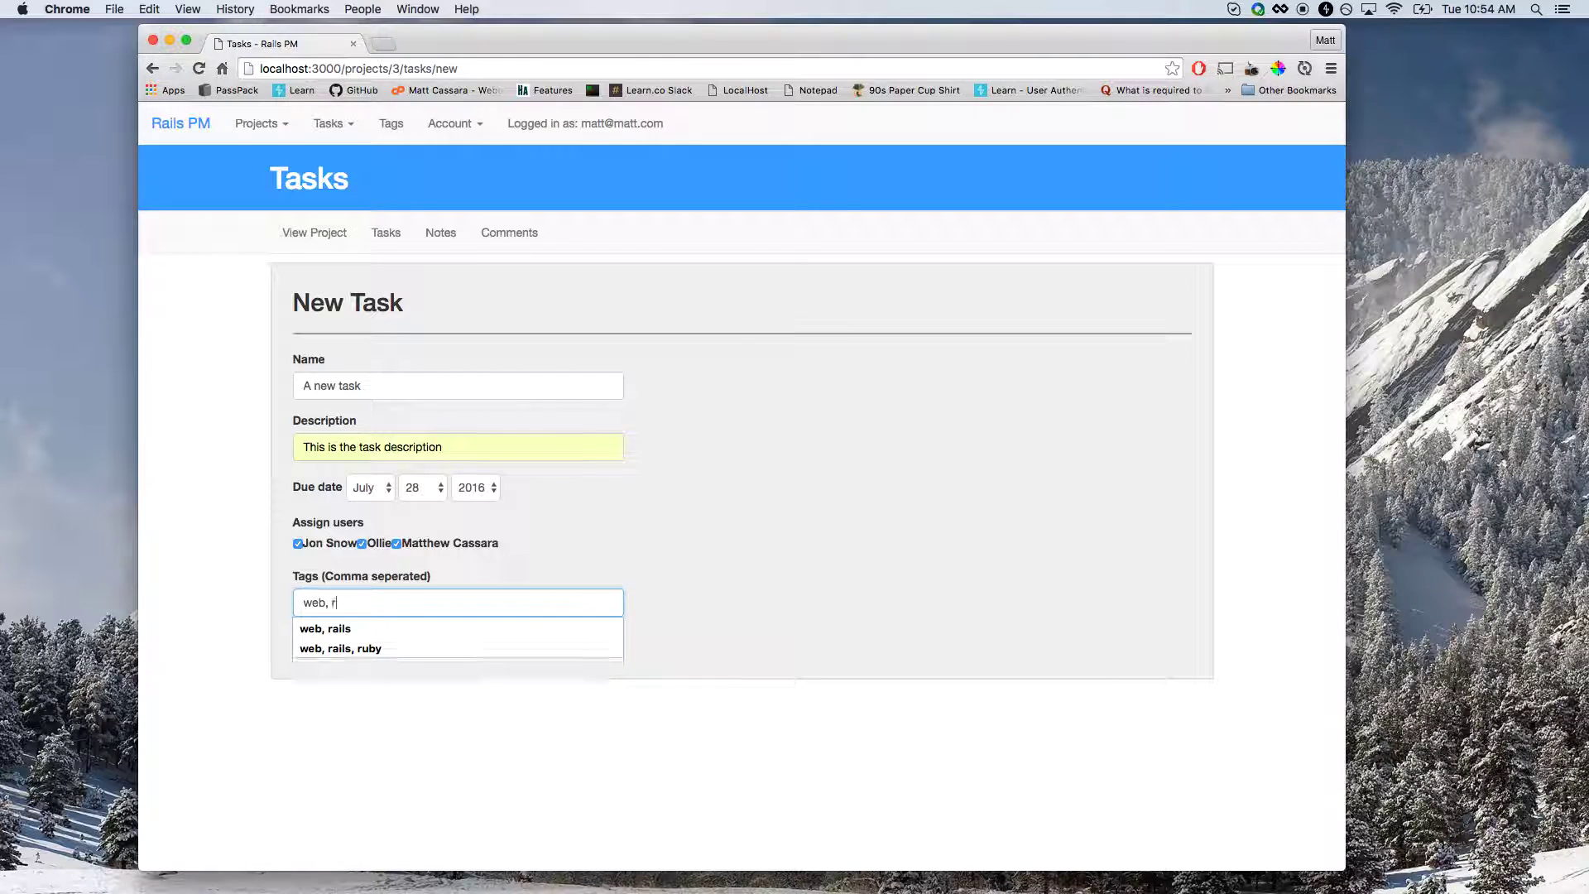
text(ails, ruby)
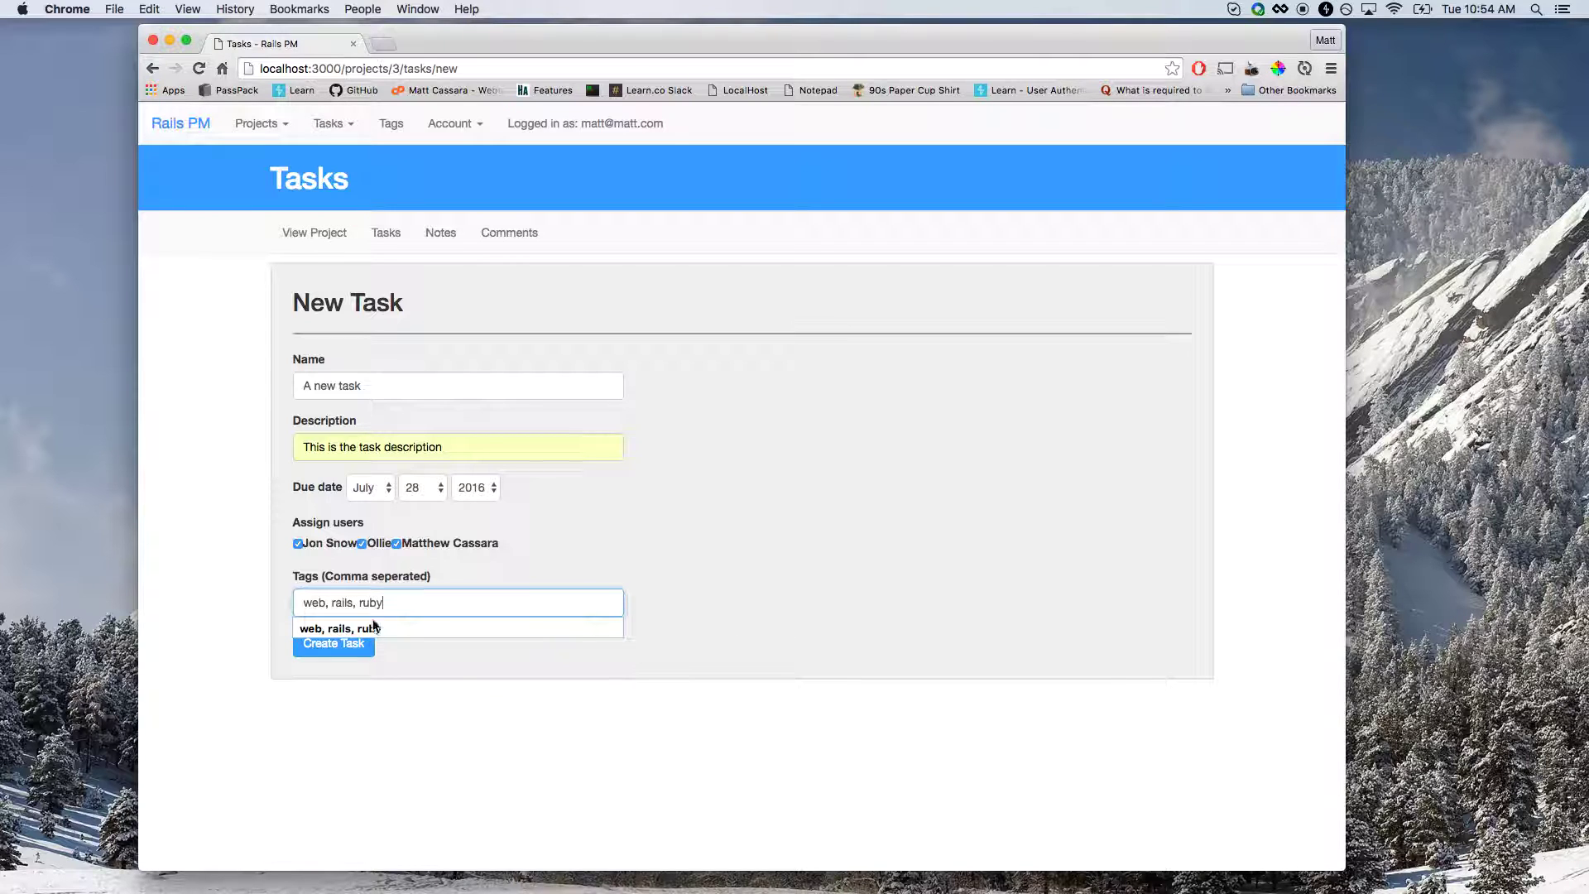
click(488, 730)
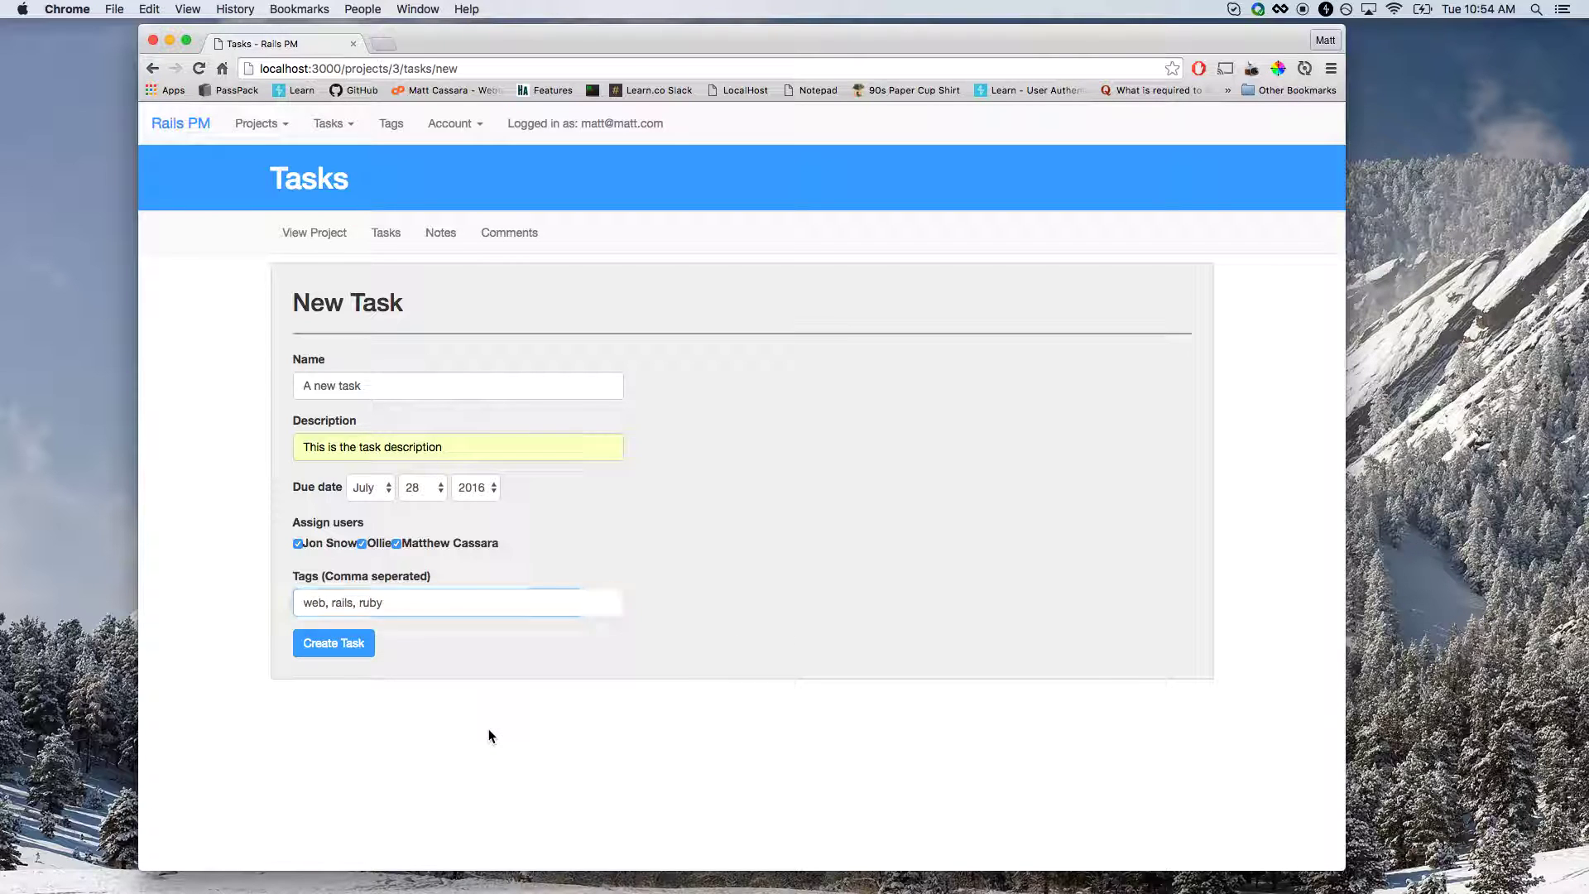
Create the task 'A new task' and review its details page.
click(365, 646)
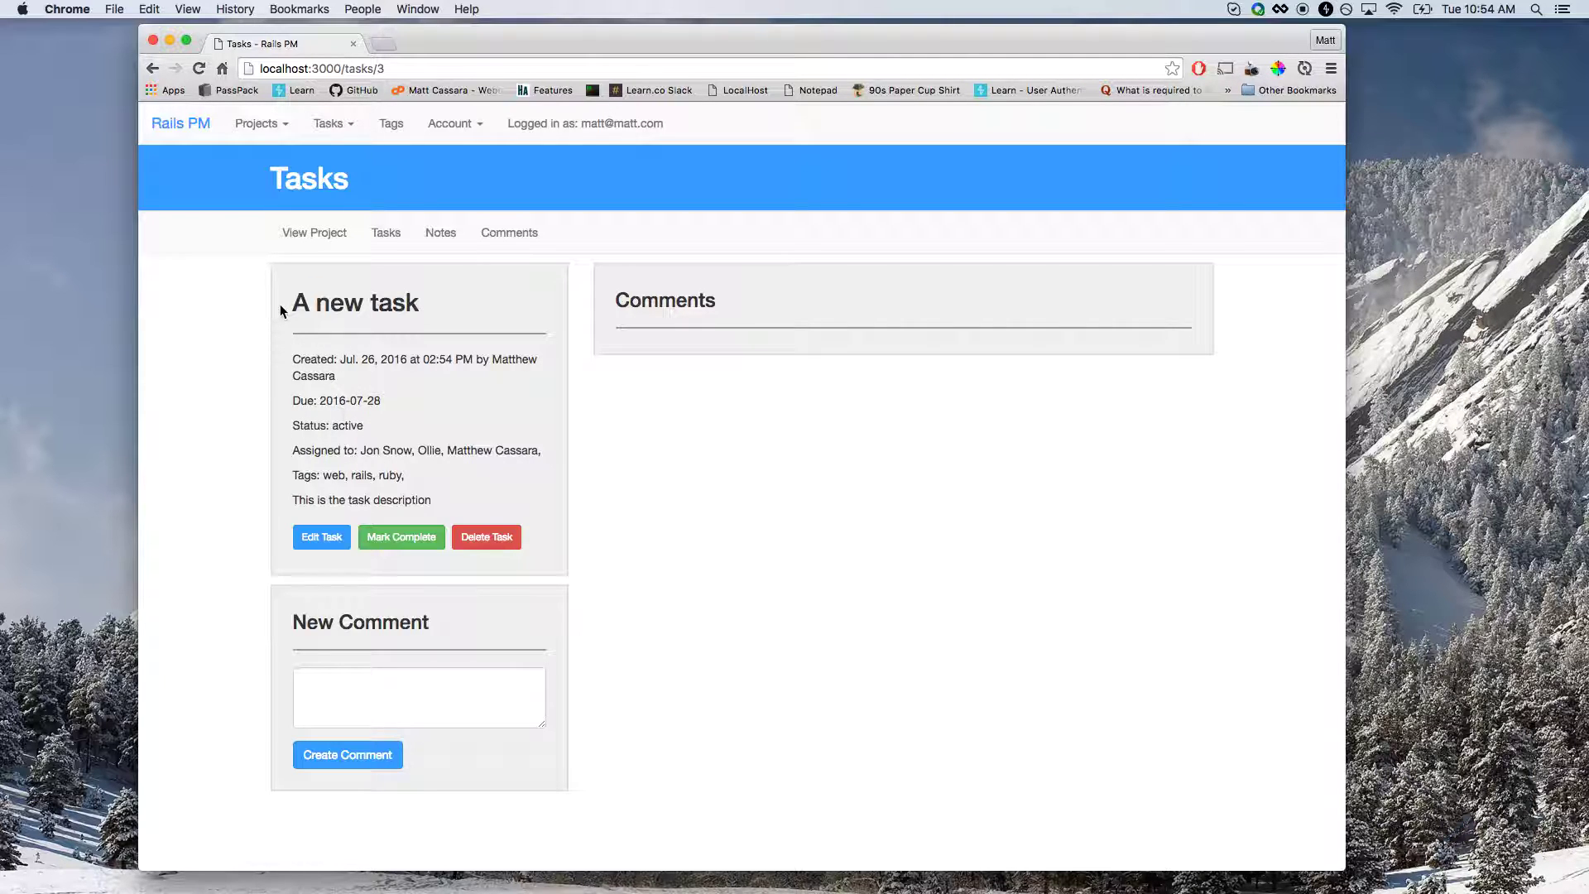
drag(292, 303, 365, 423)
click(463, 501)
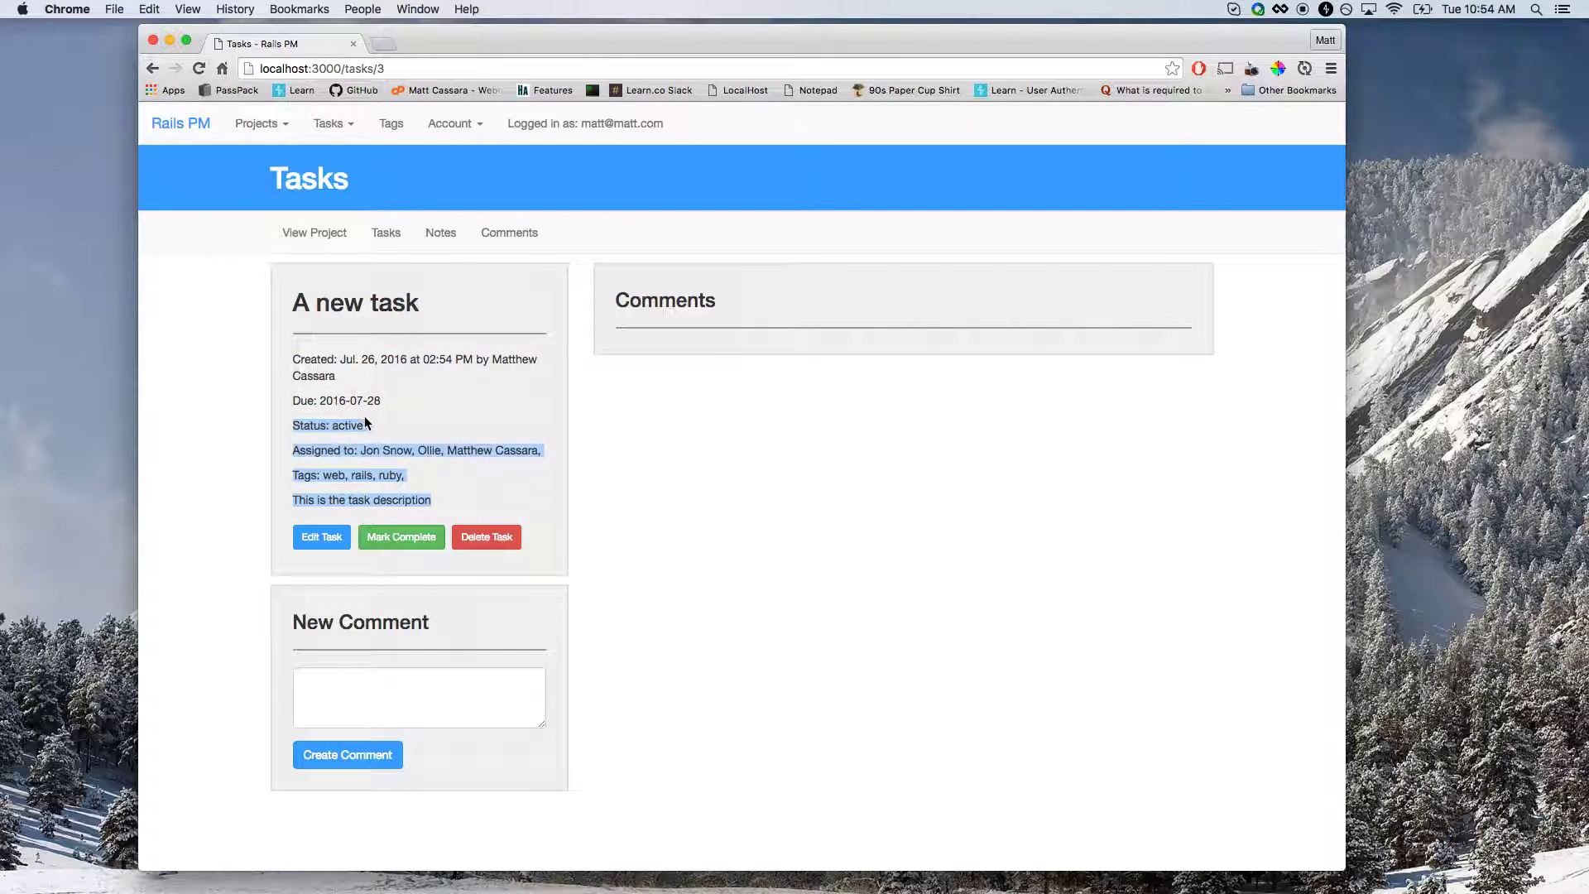
click(365, 424)
Post the comment 'A new comment for this task!!' on the task.
click(393, 682)
click(679, 337)
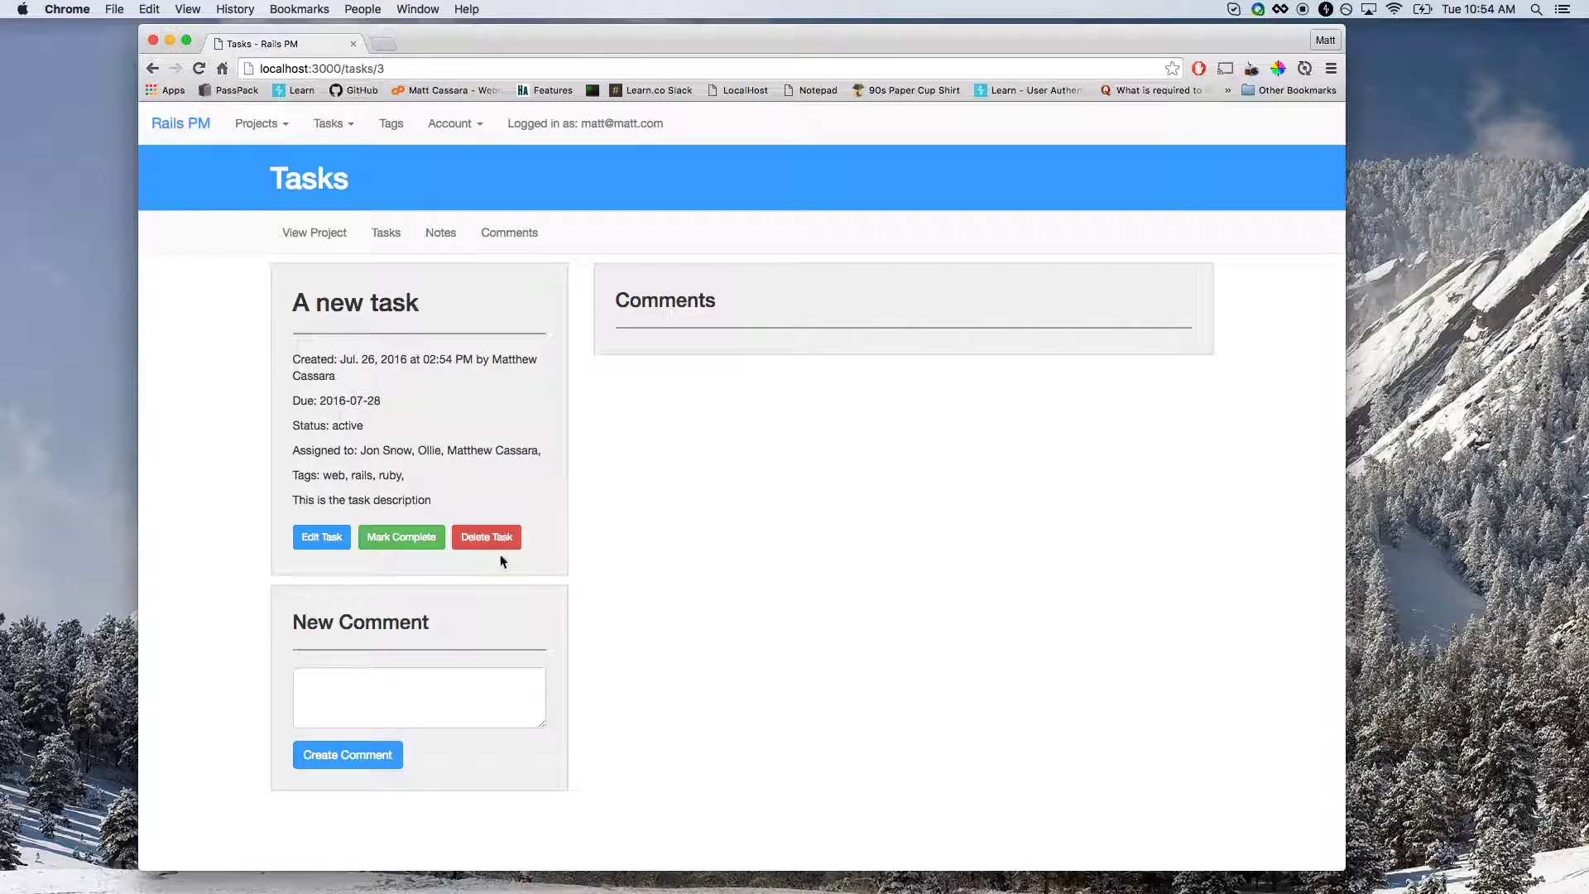
click(448, 710)
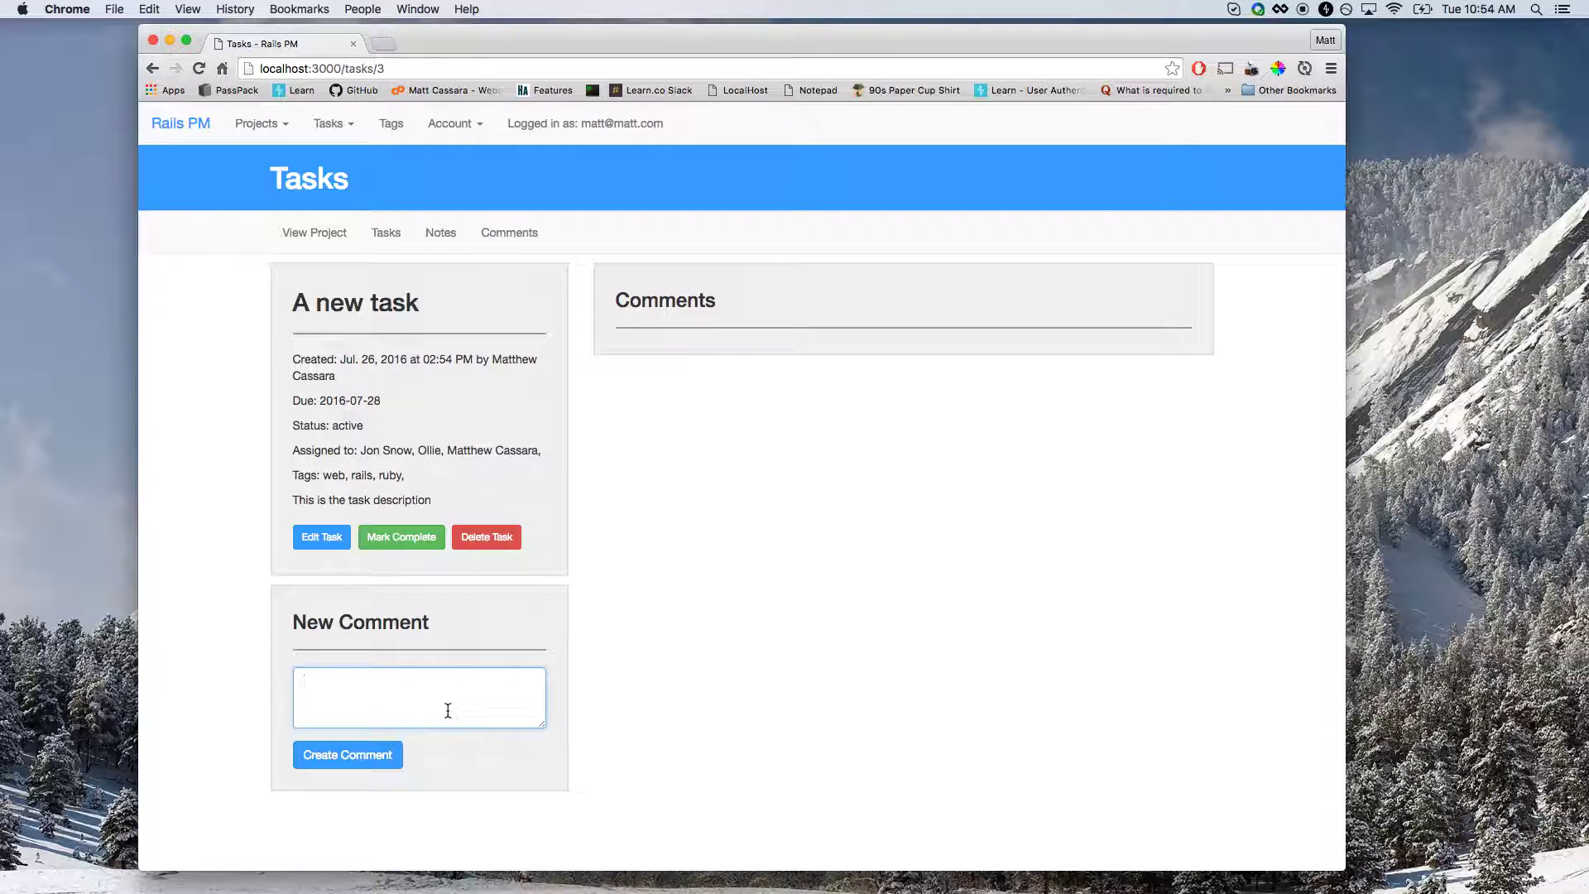
text(A new comment for this task!!)
click(344, 755)
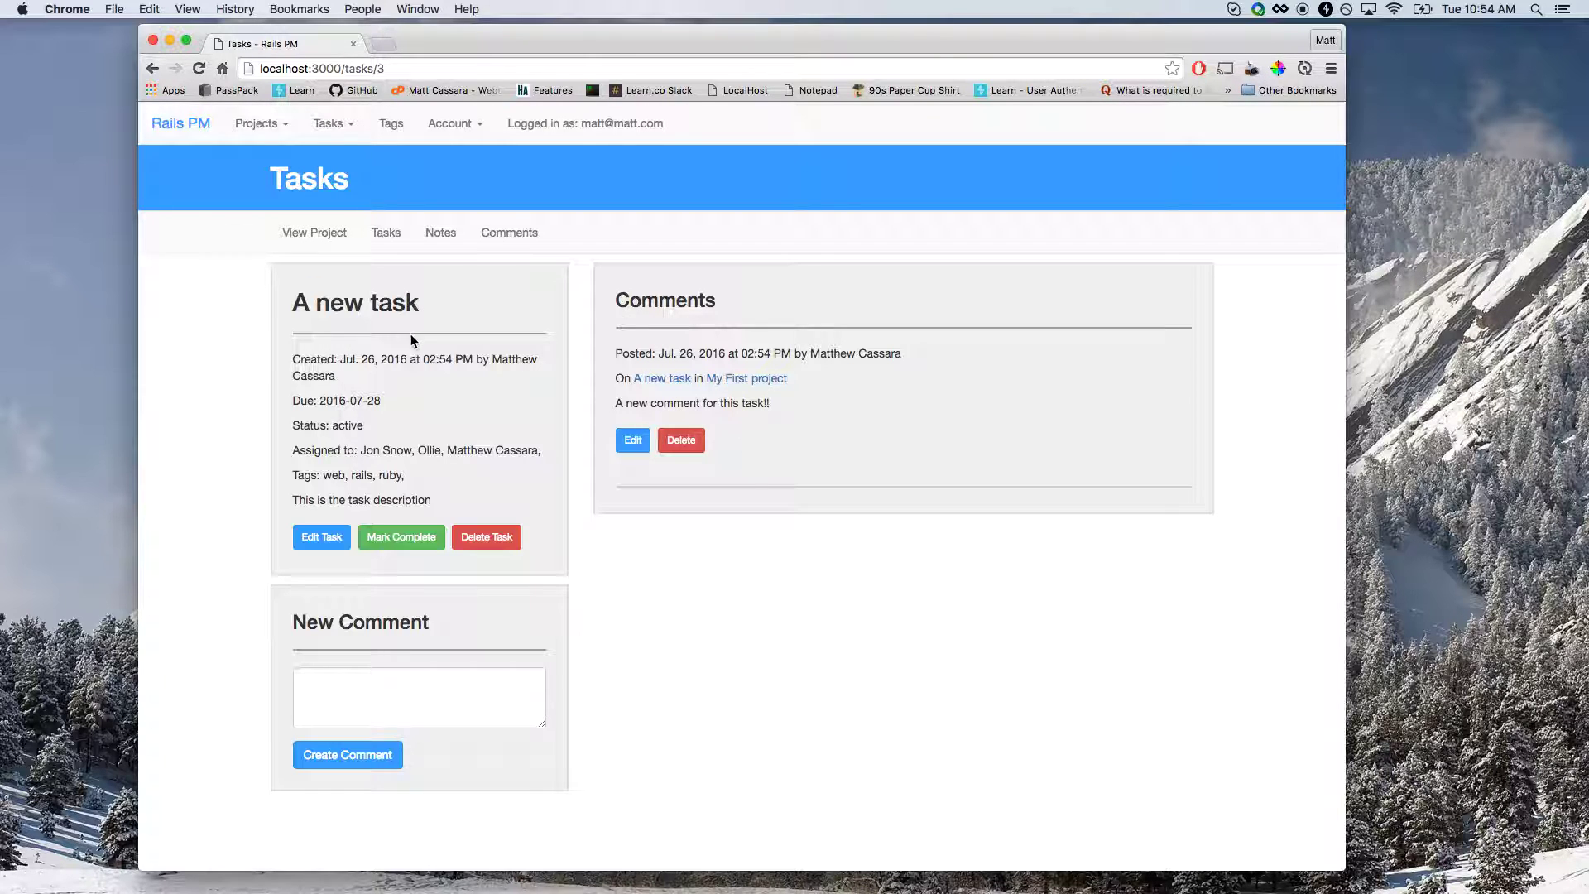
Unassign two users and remove the rails and ruby tags from the task, then save.
click(332, 539)
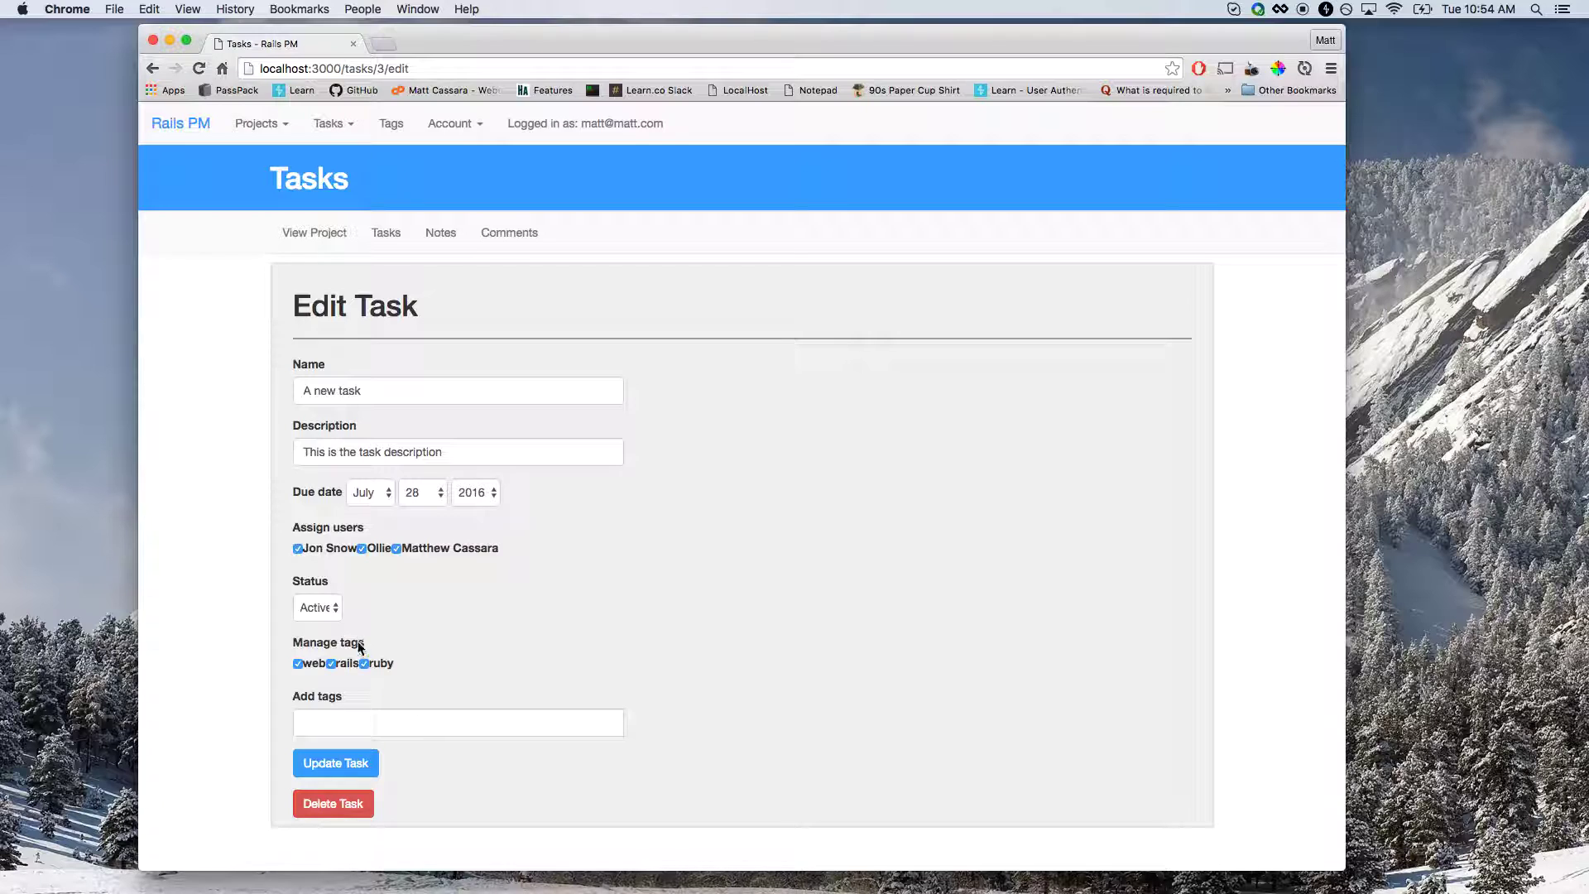
click(363, 547)
click(298, 548)
click(310, 580)
click(364, 663)
click(335, 763)
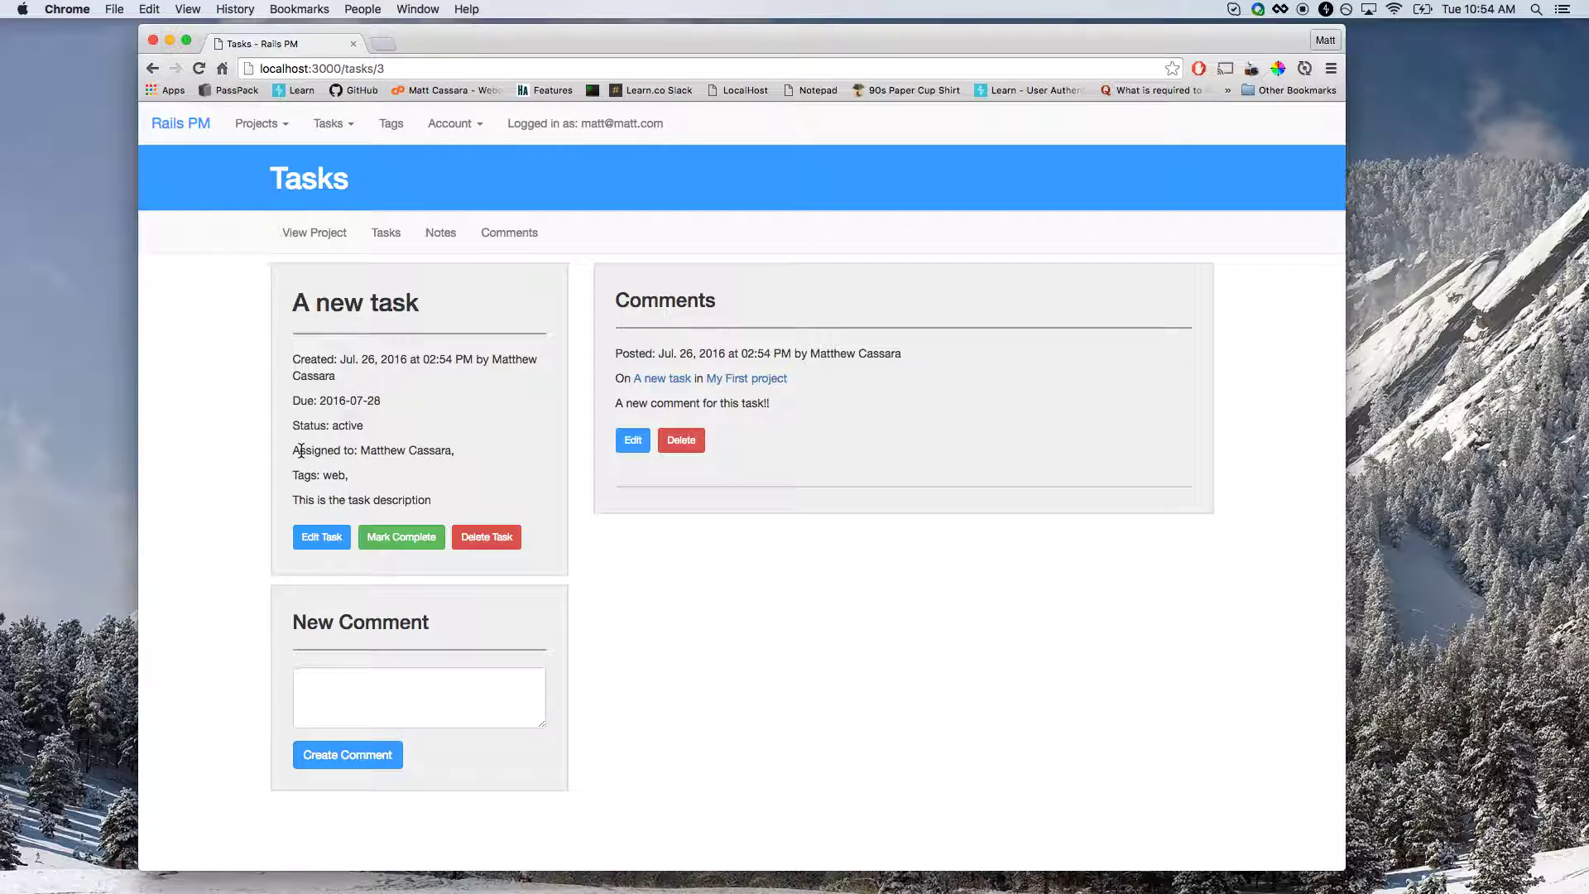
Reopen the task's edit form and show the Status options.
click(336, 540)
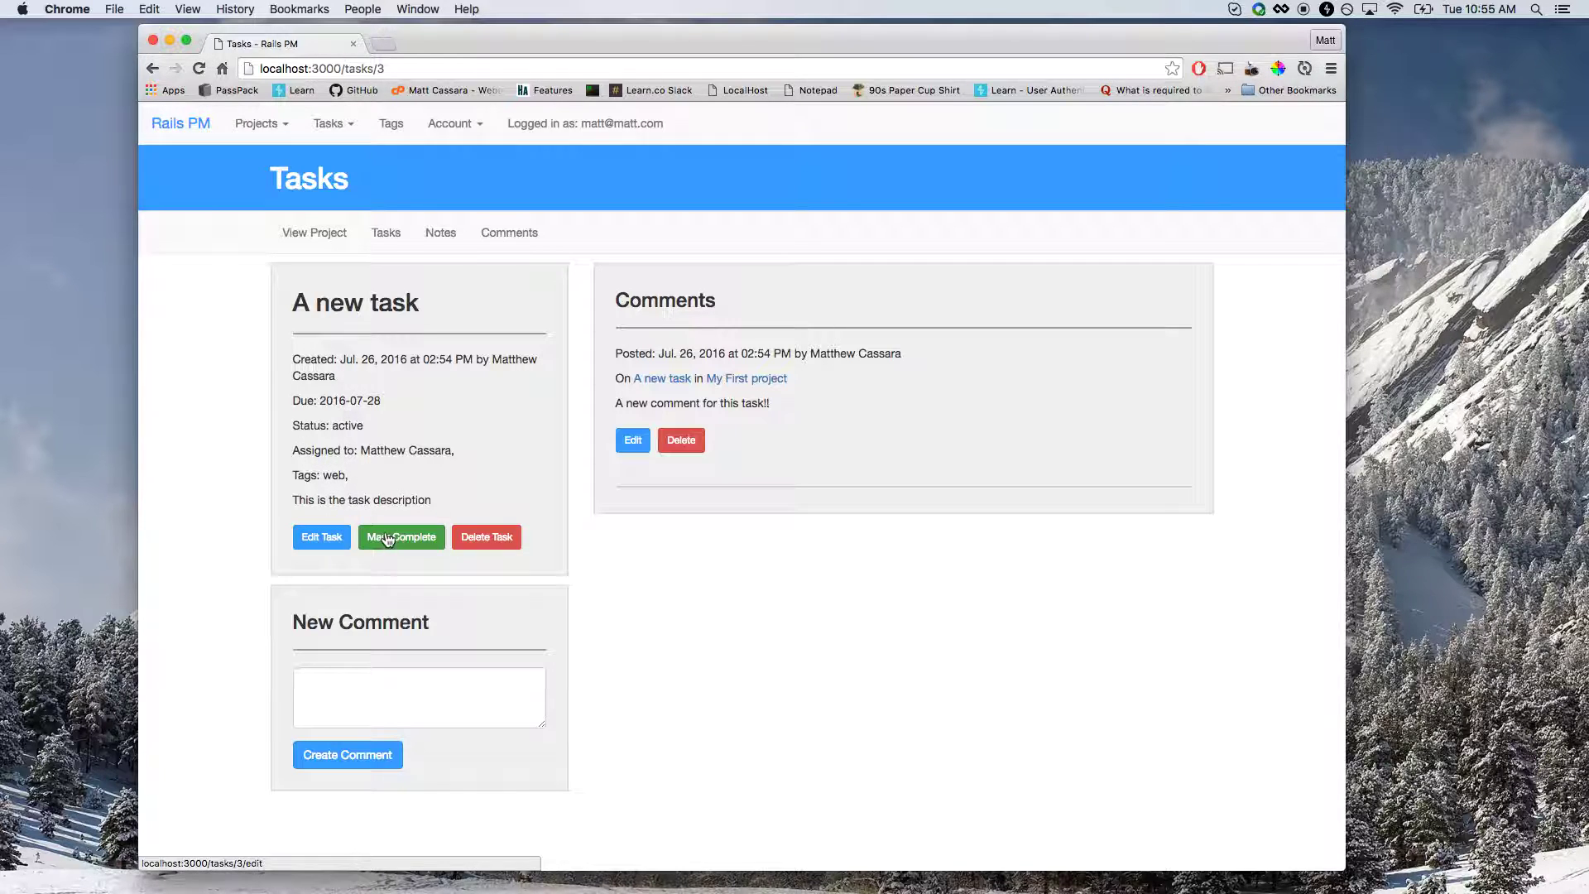
click(327, 536)
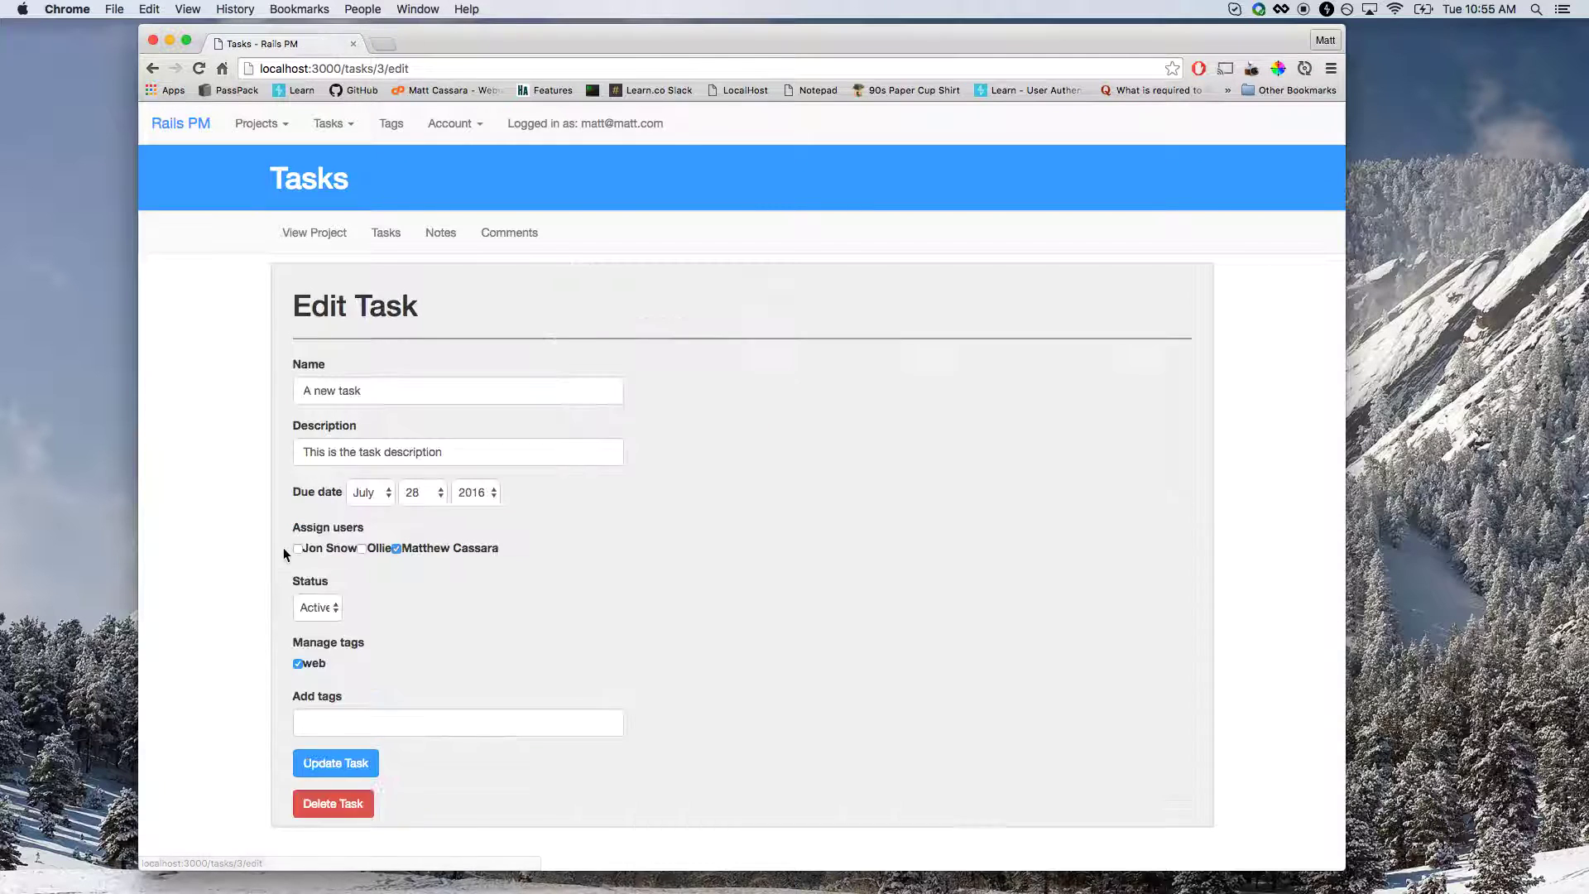
click(318, 607)
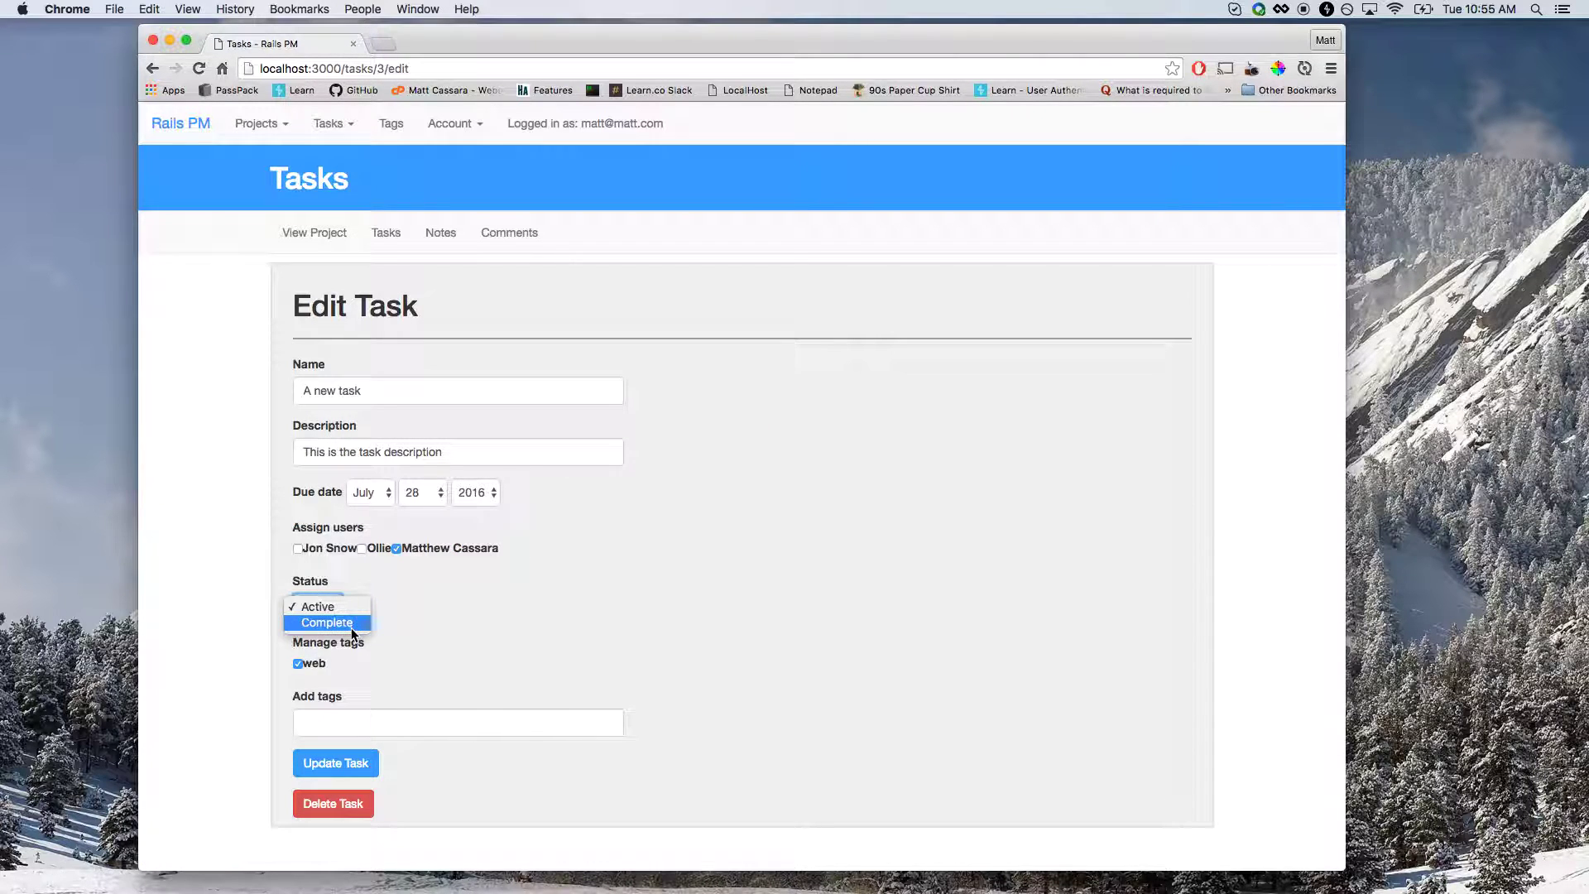
Save the task unchanged and mark it complete.
click(413, 588)
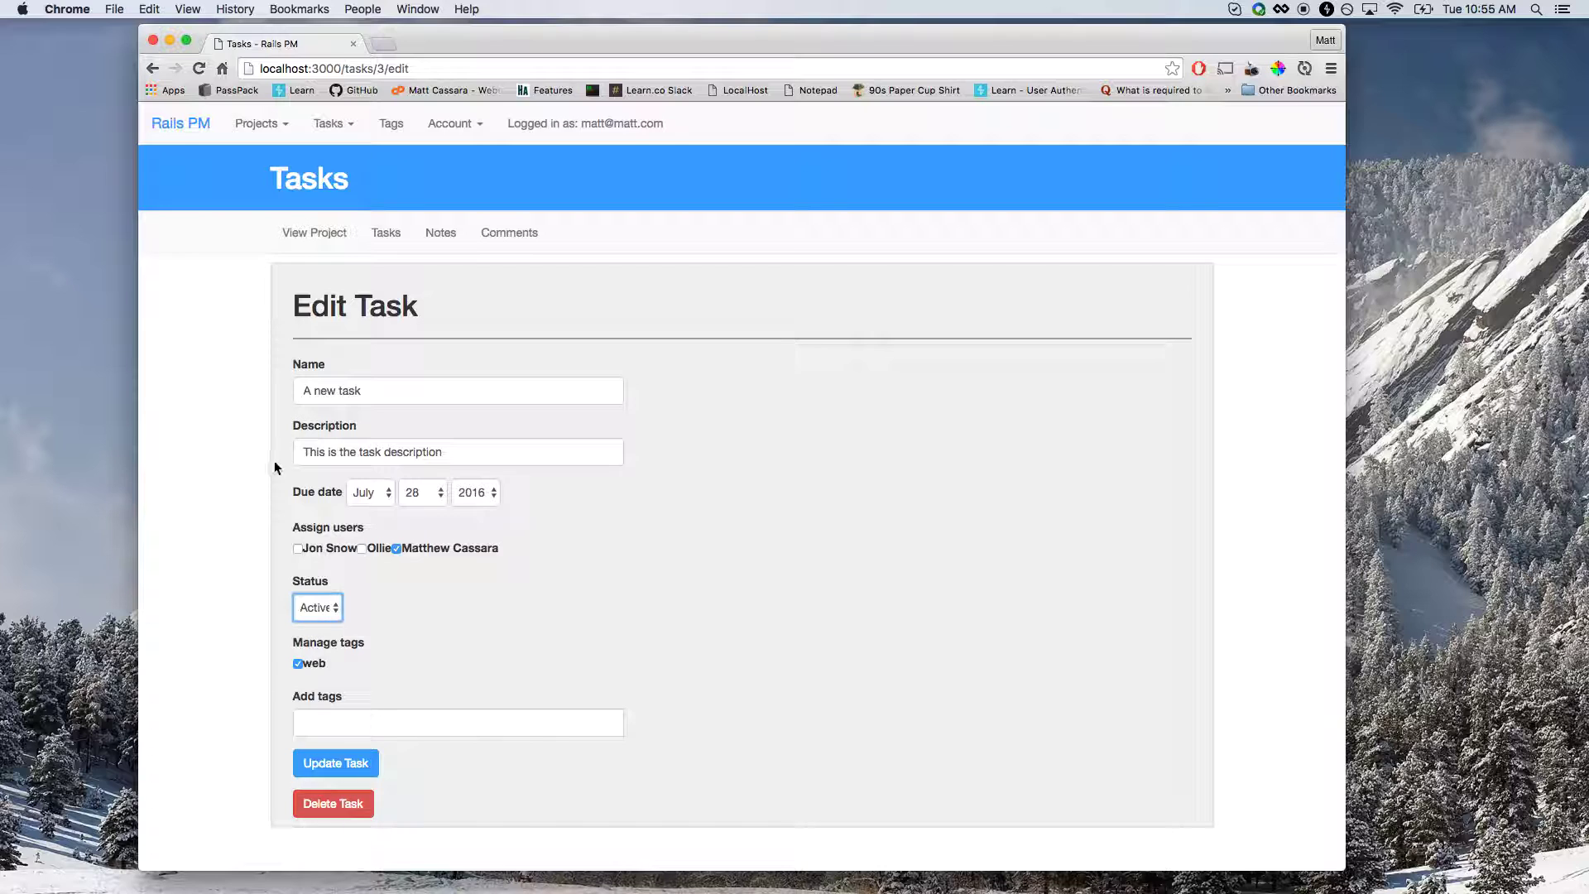
click(344, 775)
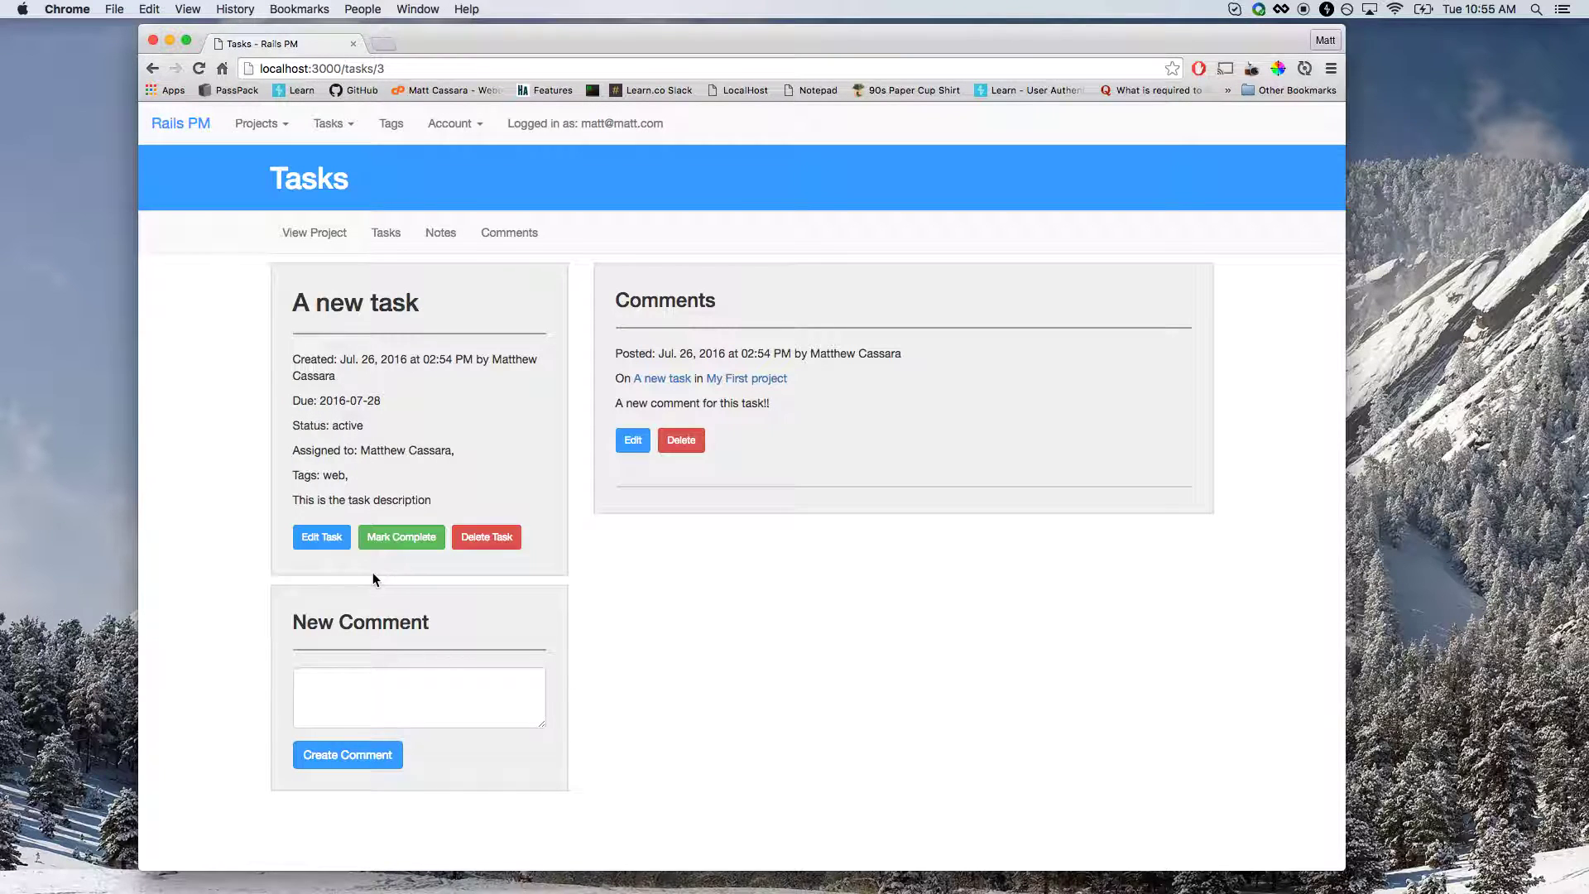
click(401, 542)
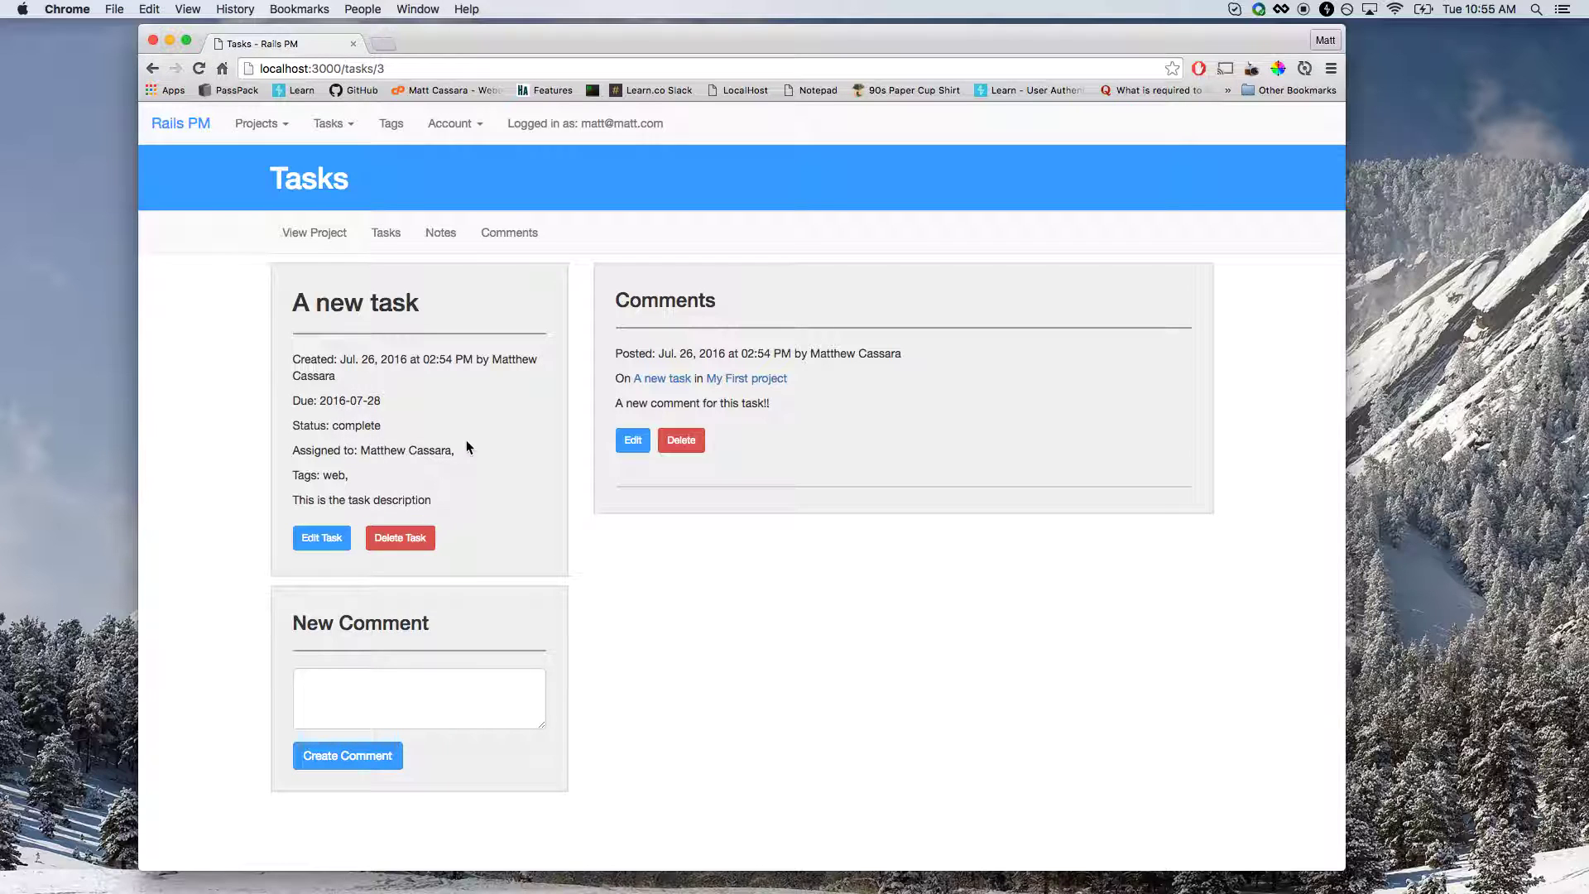
Set the task's status back to Active and save it.
click(305, 548)
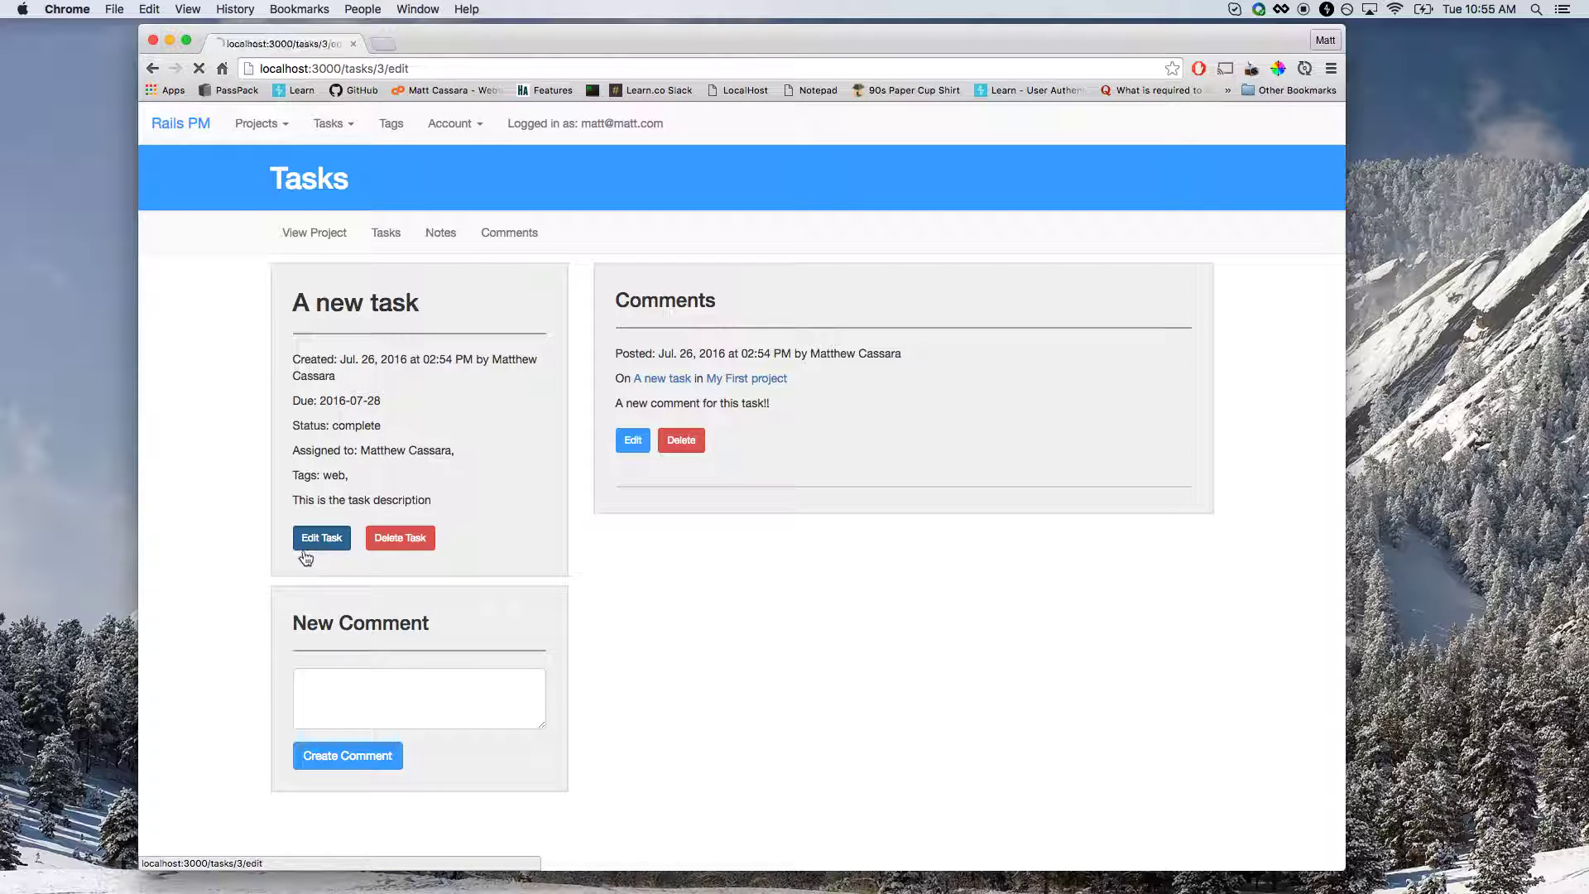
click(321, 614)
click(330, 591)
click(335, 762)
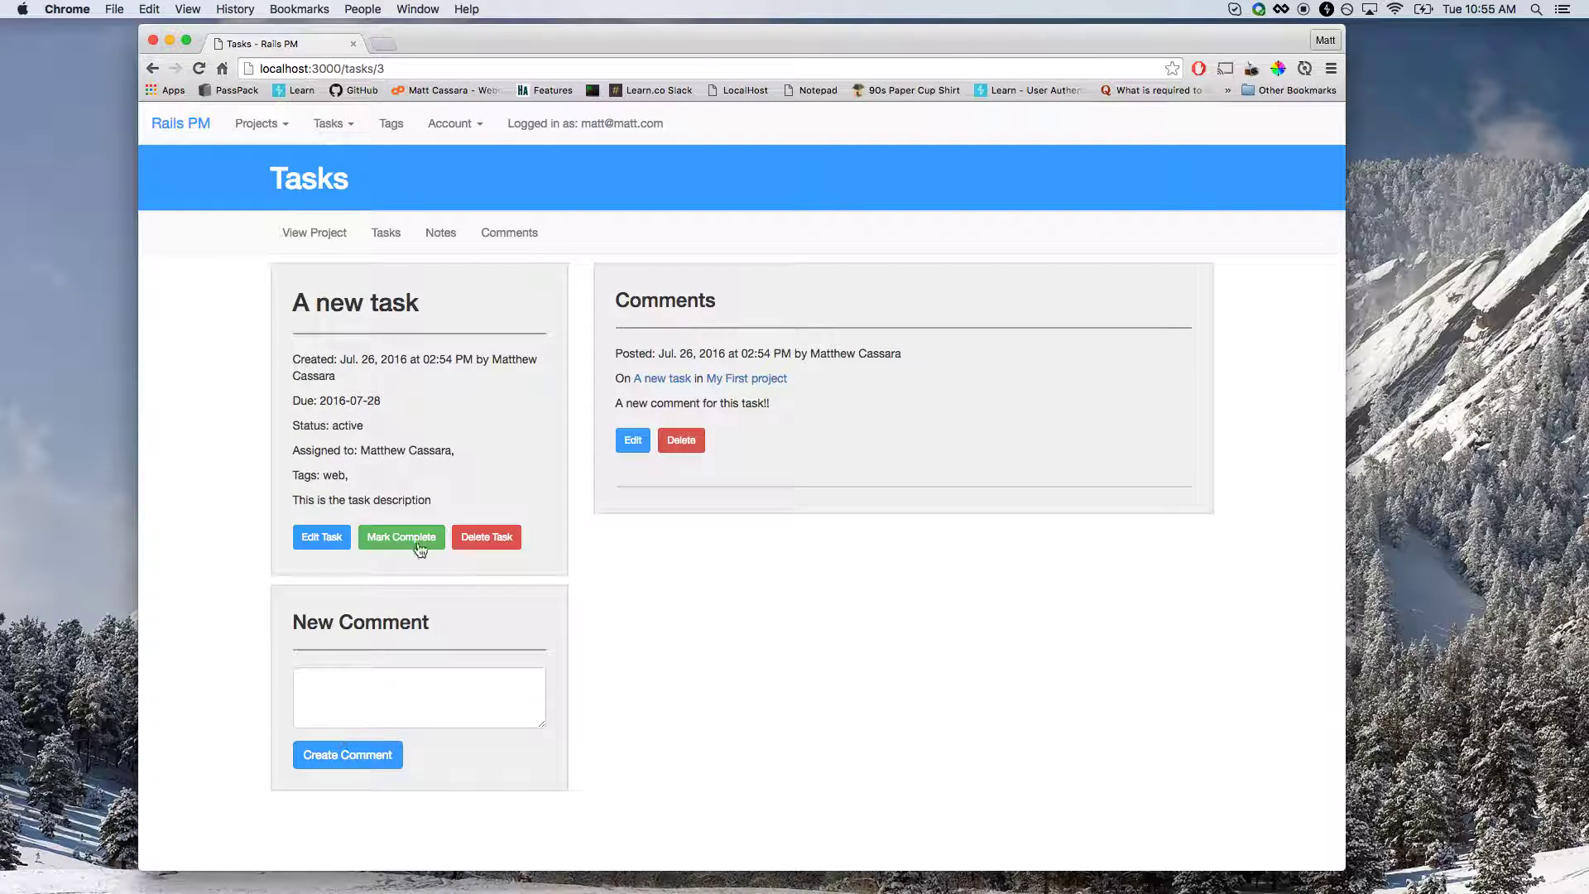
drag(449, 499, 383, 464)
click(631, 557)
After reviewing project comments, post 'This is another comment!' on the task, then go to Notes.
click(511, 240)
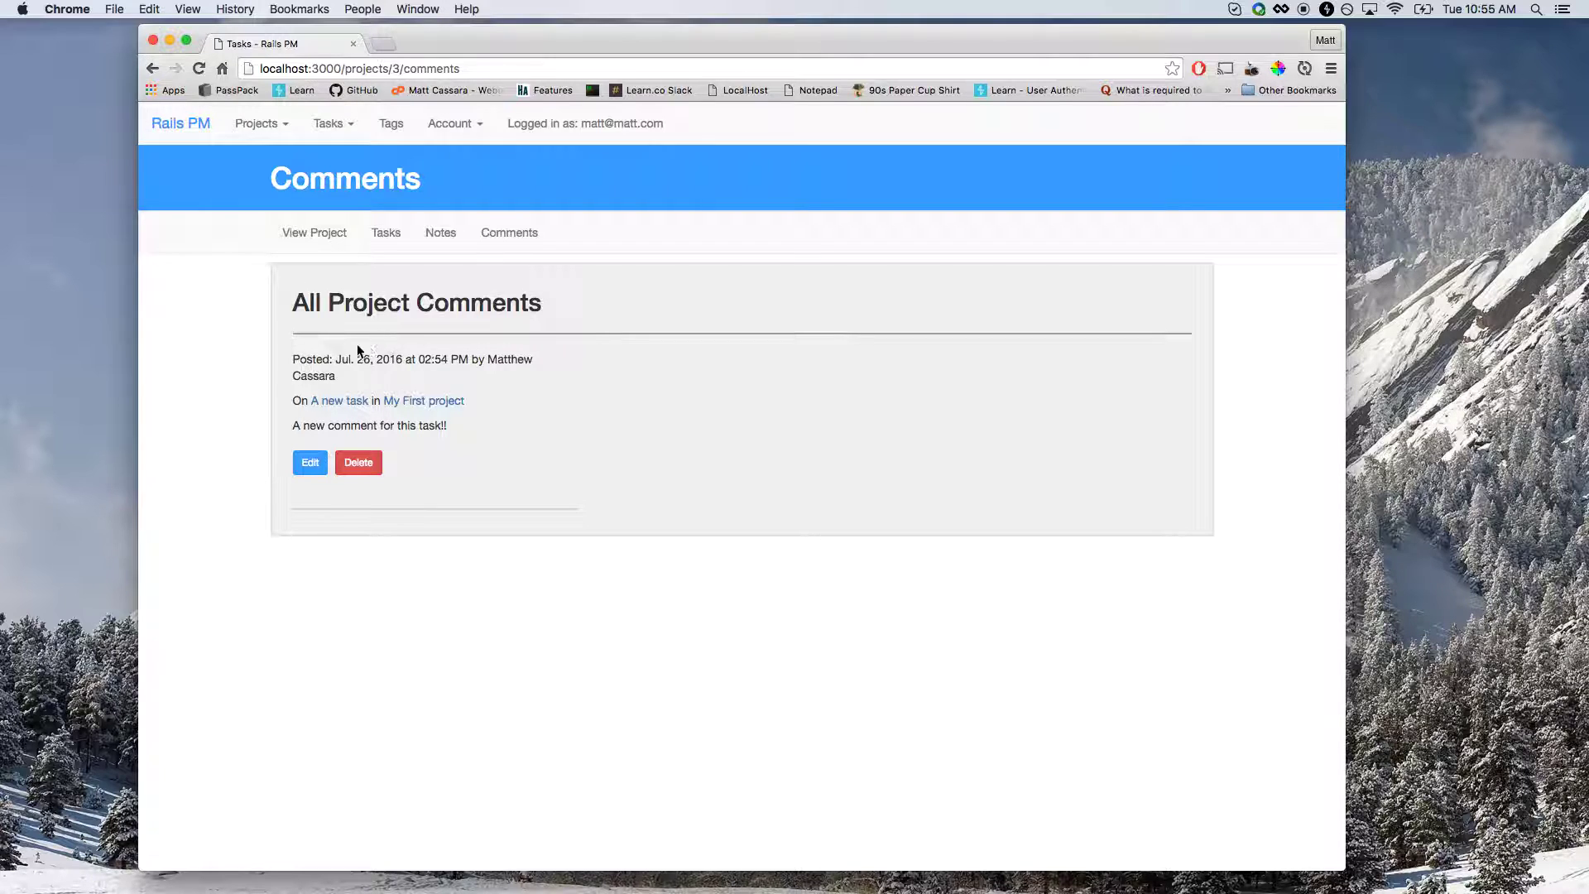
drag(292, 357, 373, 379)
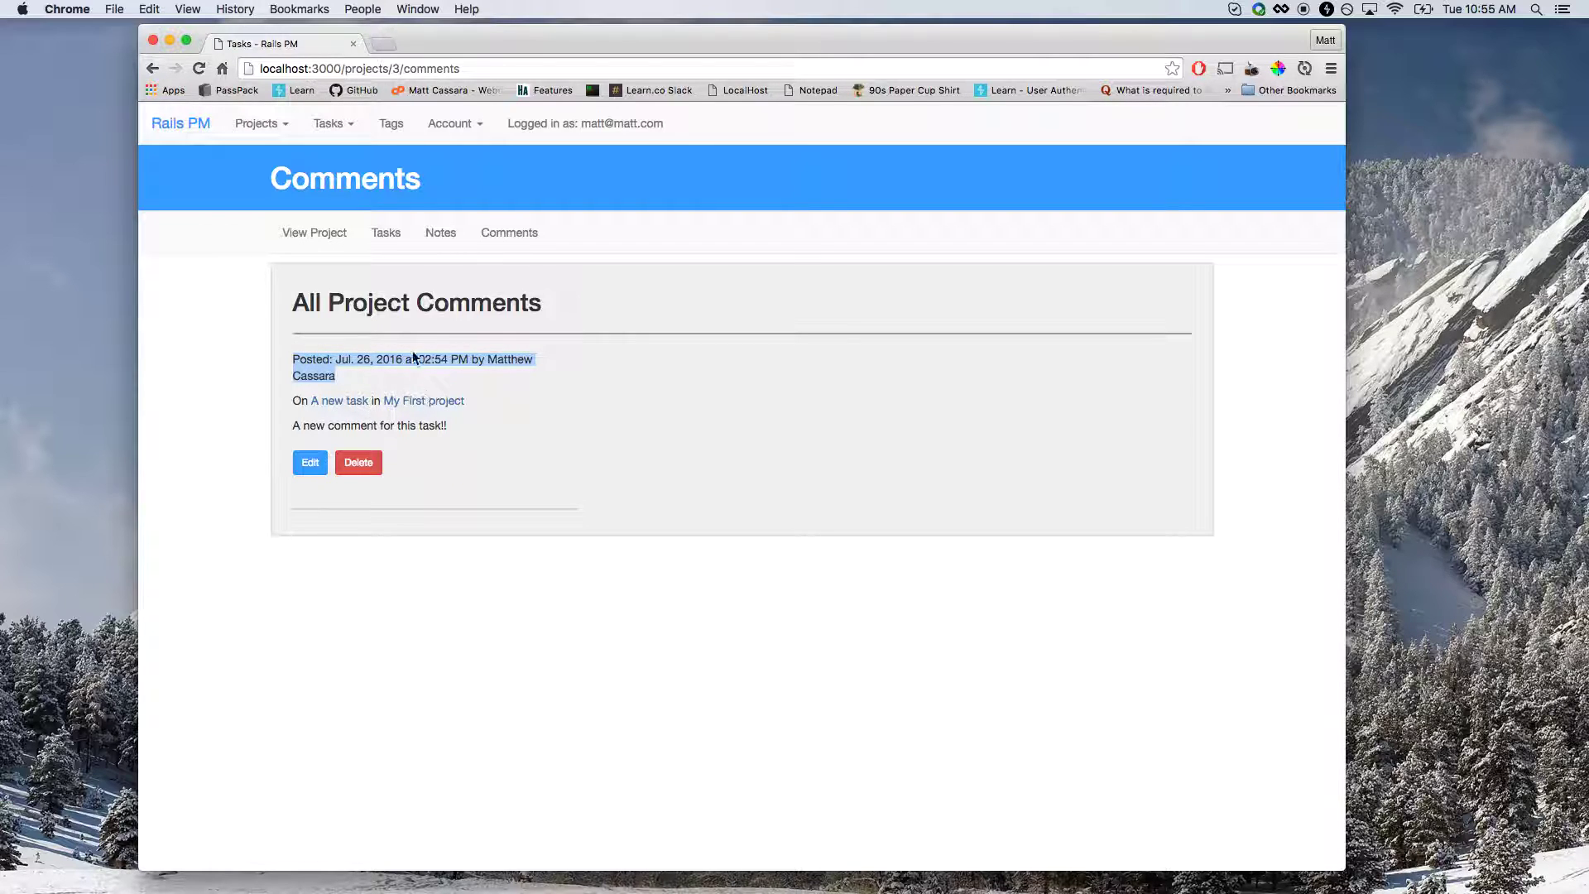
click(152, 69)
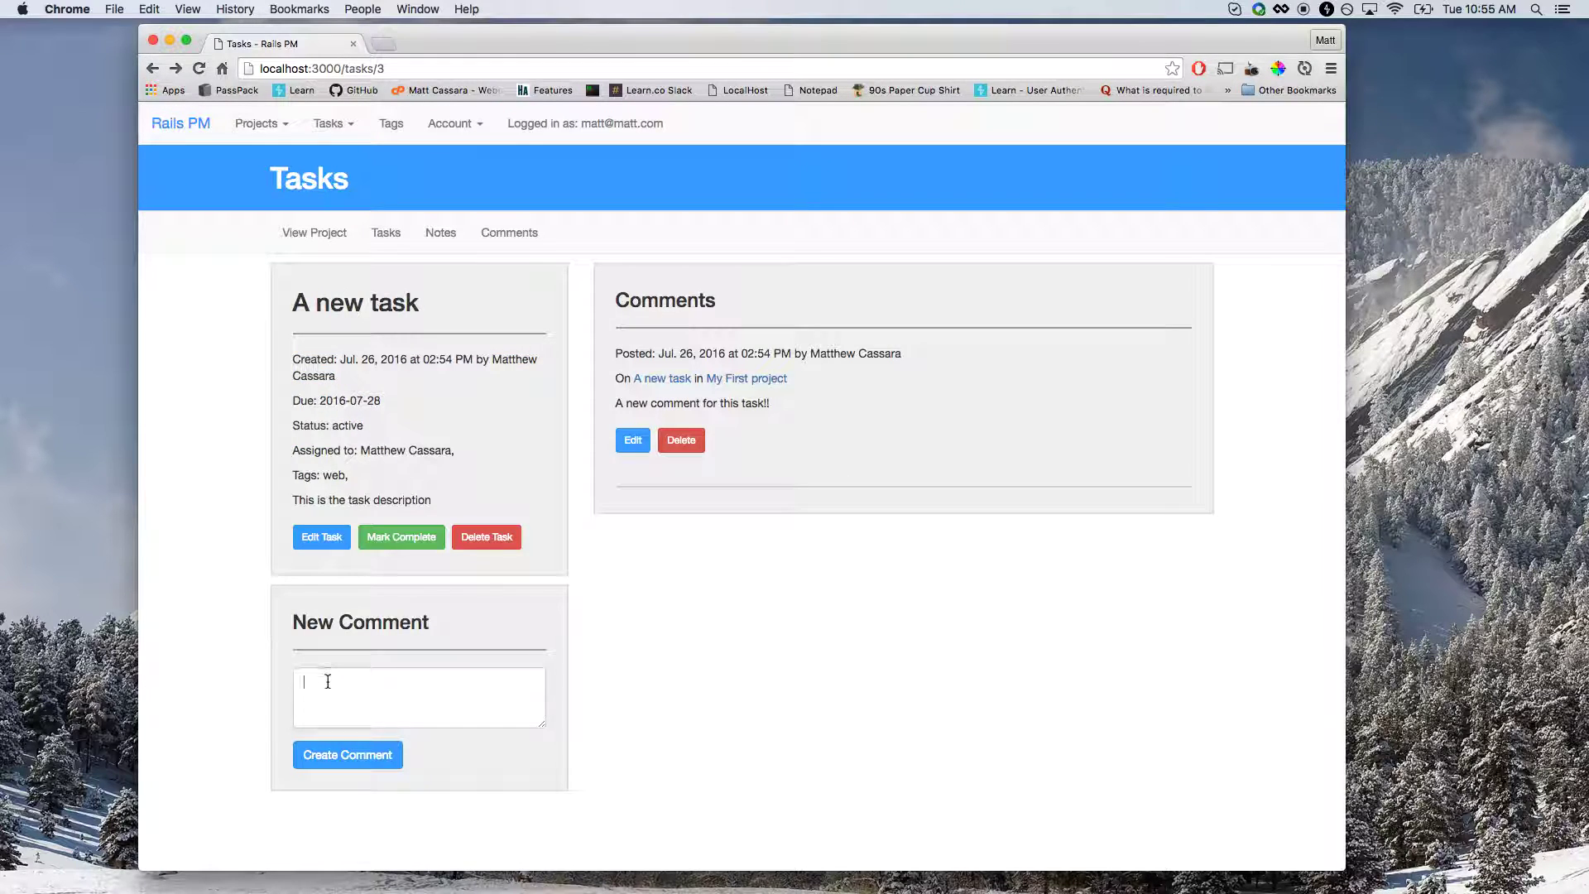
text(T)
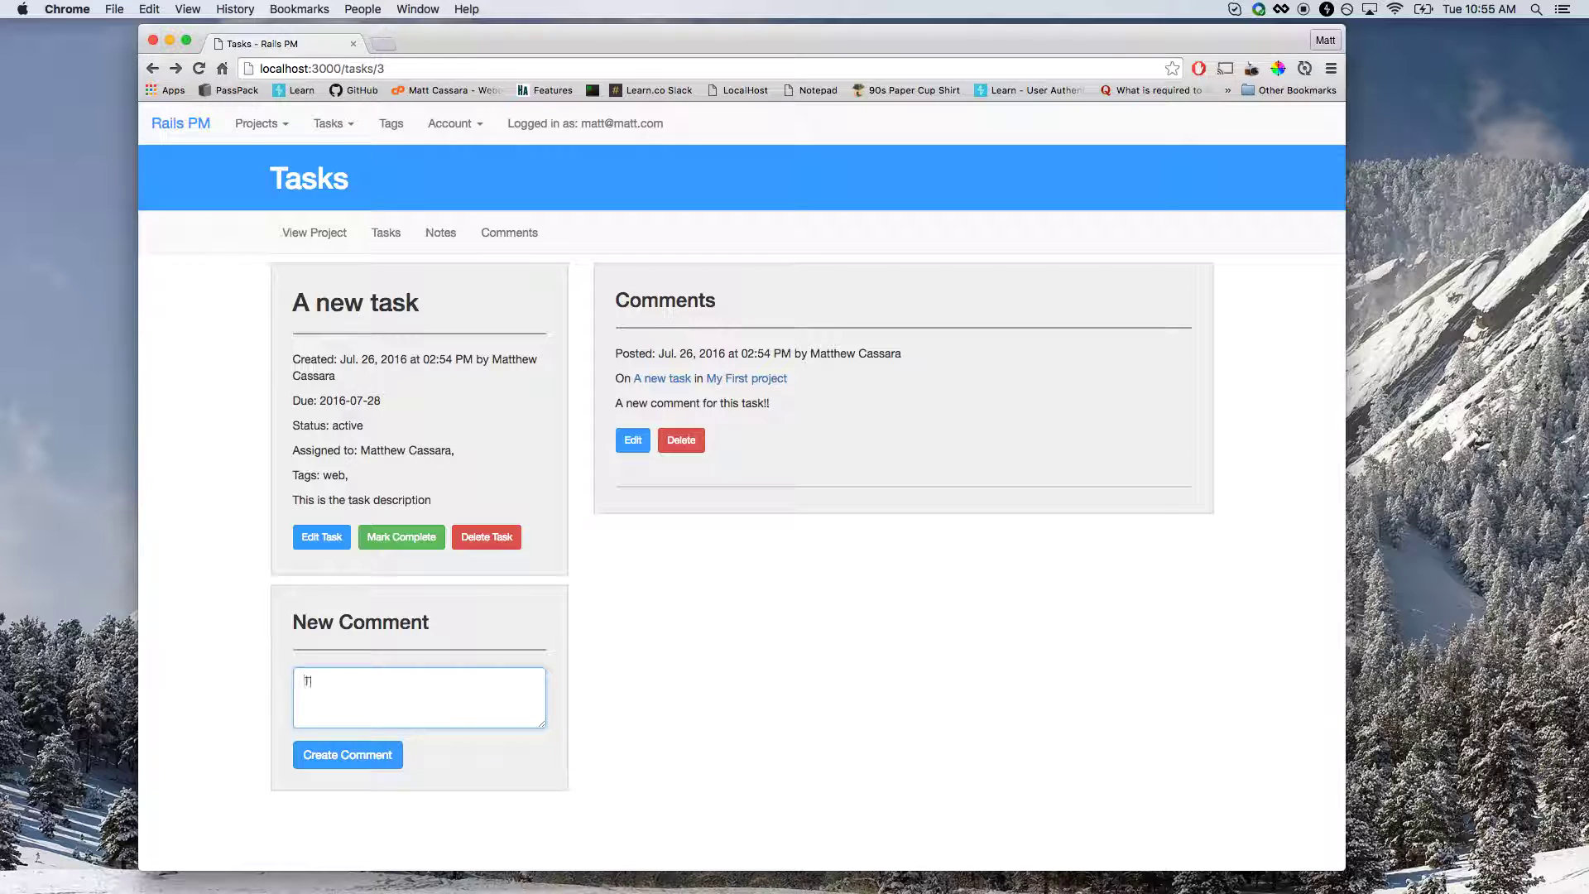
text(his is another comment!)
click(332, 755)
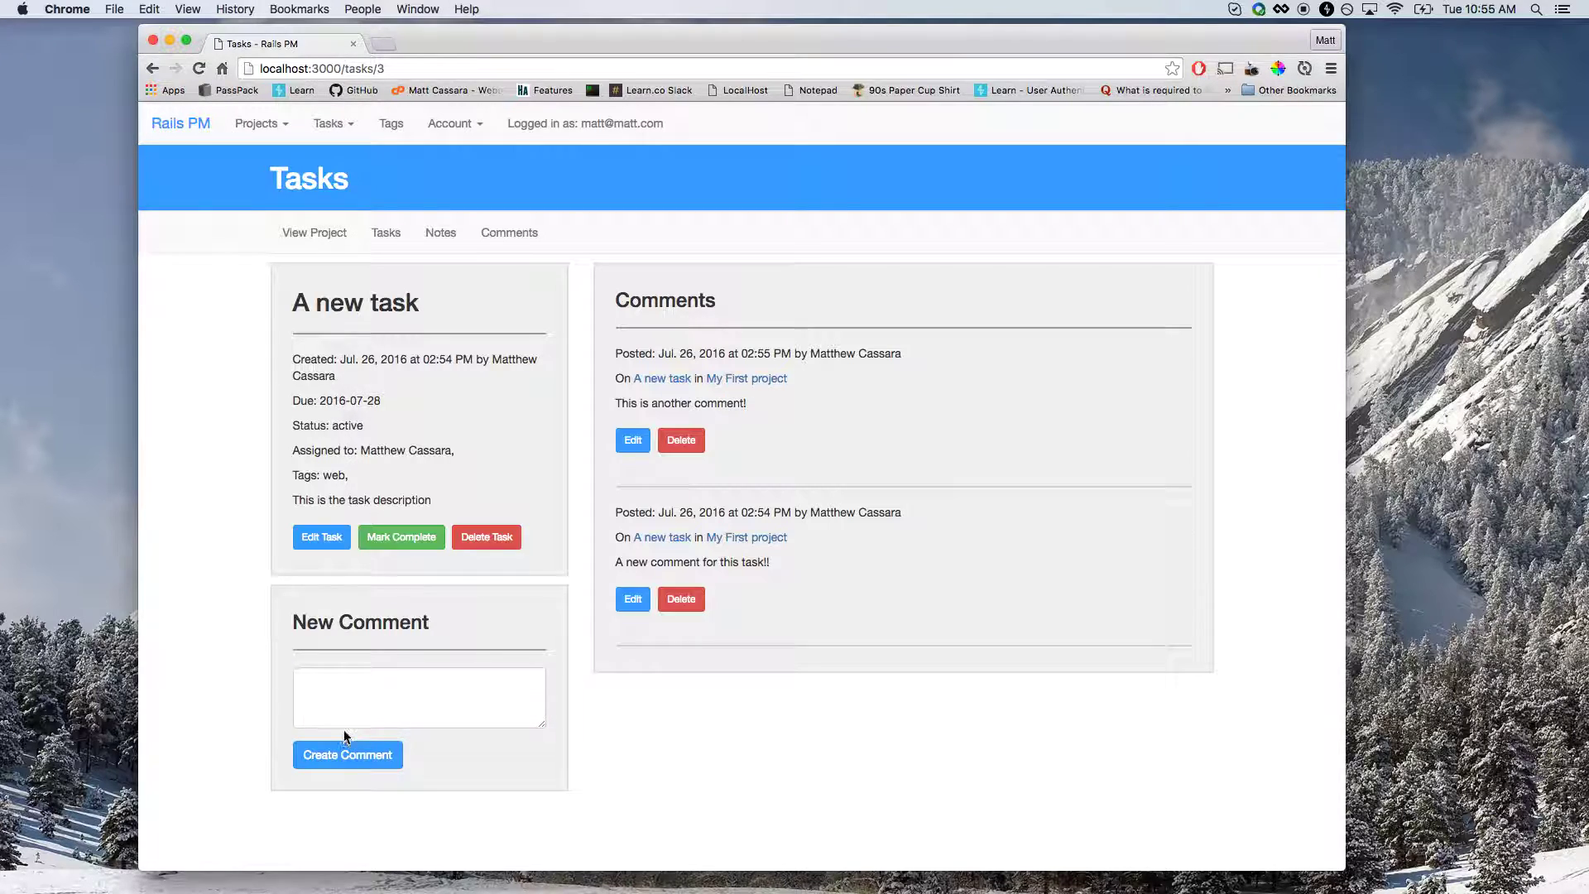
click(506, 238)
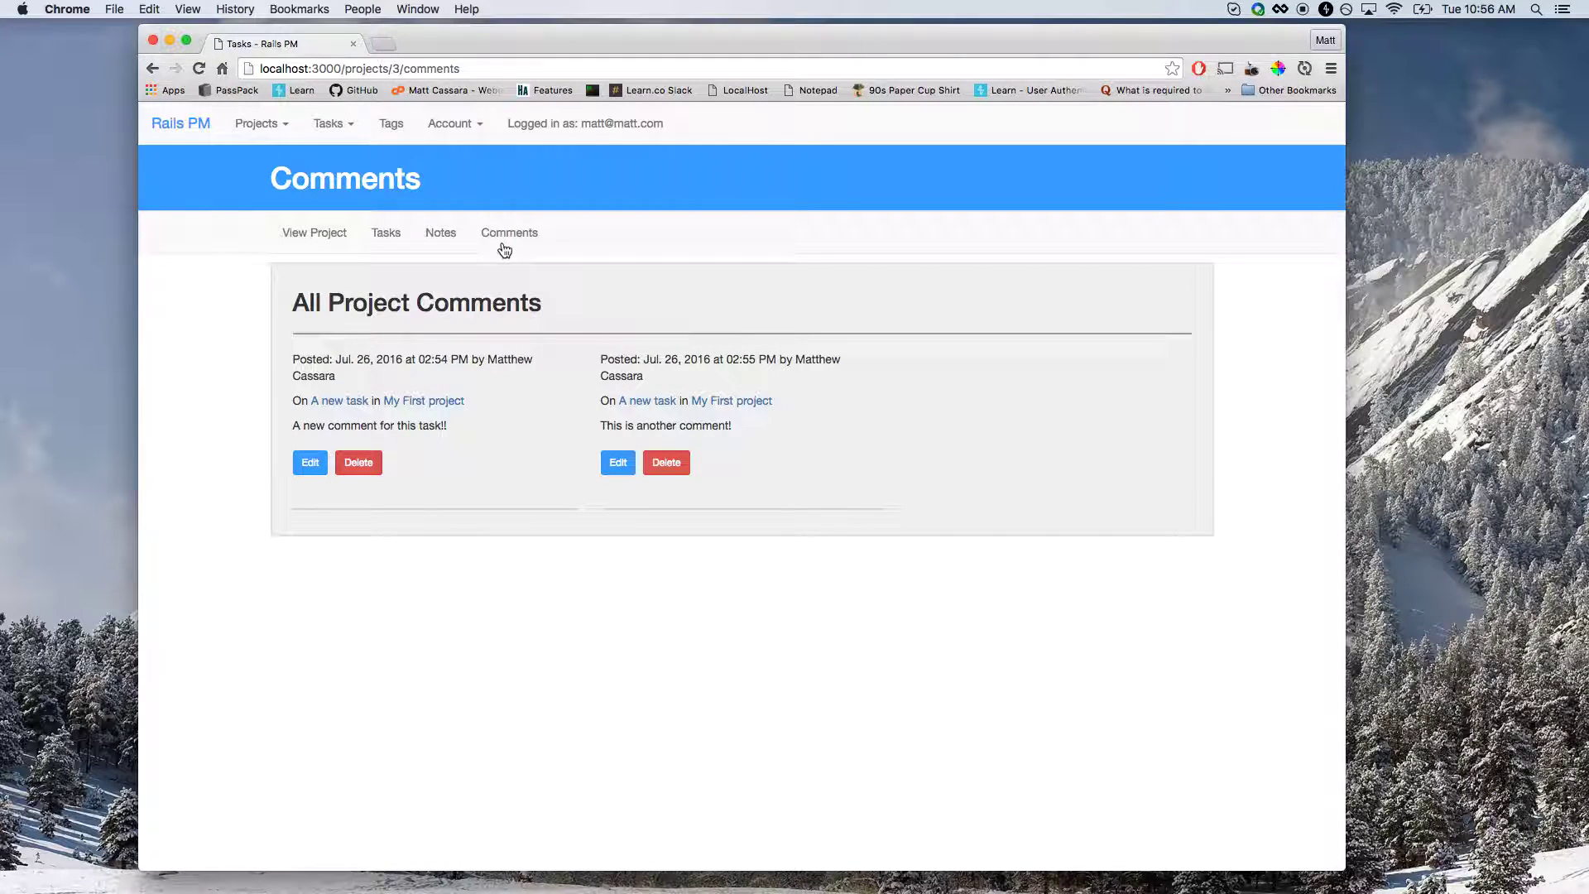
click(451, 237)
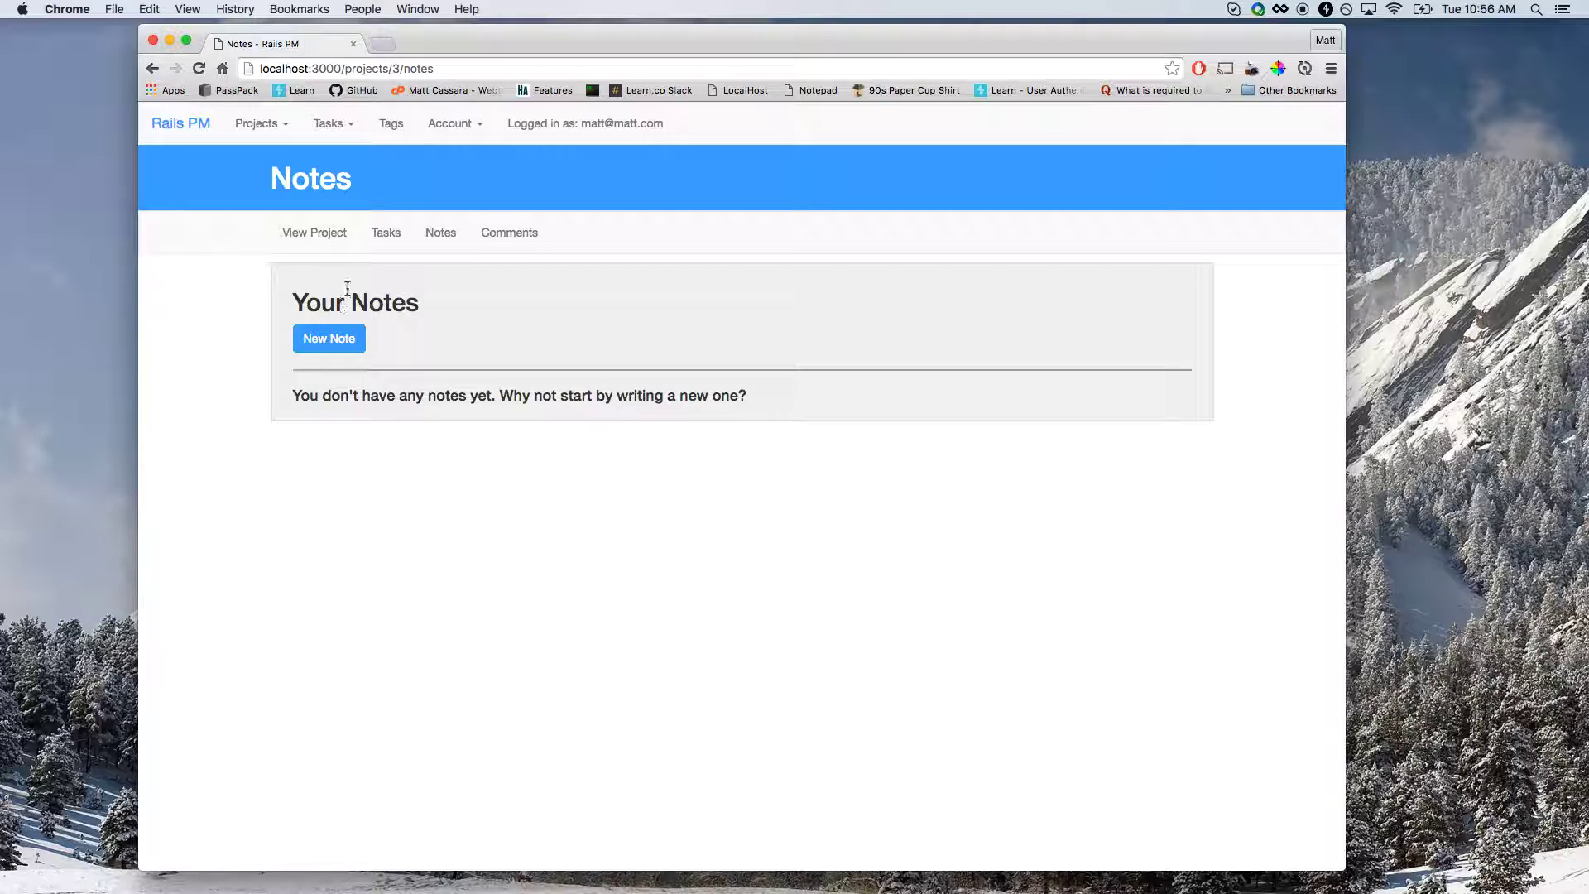
Start a new note titled 'Kick off meeting notes'.
drag(321, 303, 369, 303)
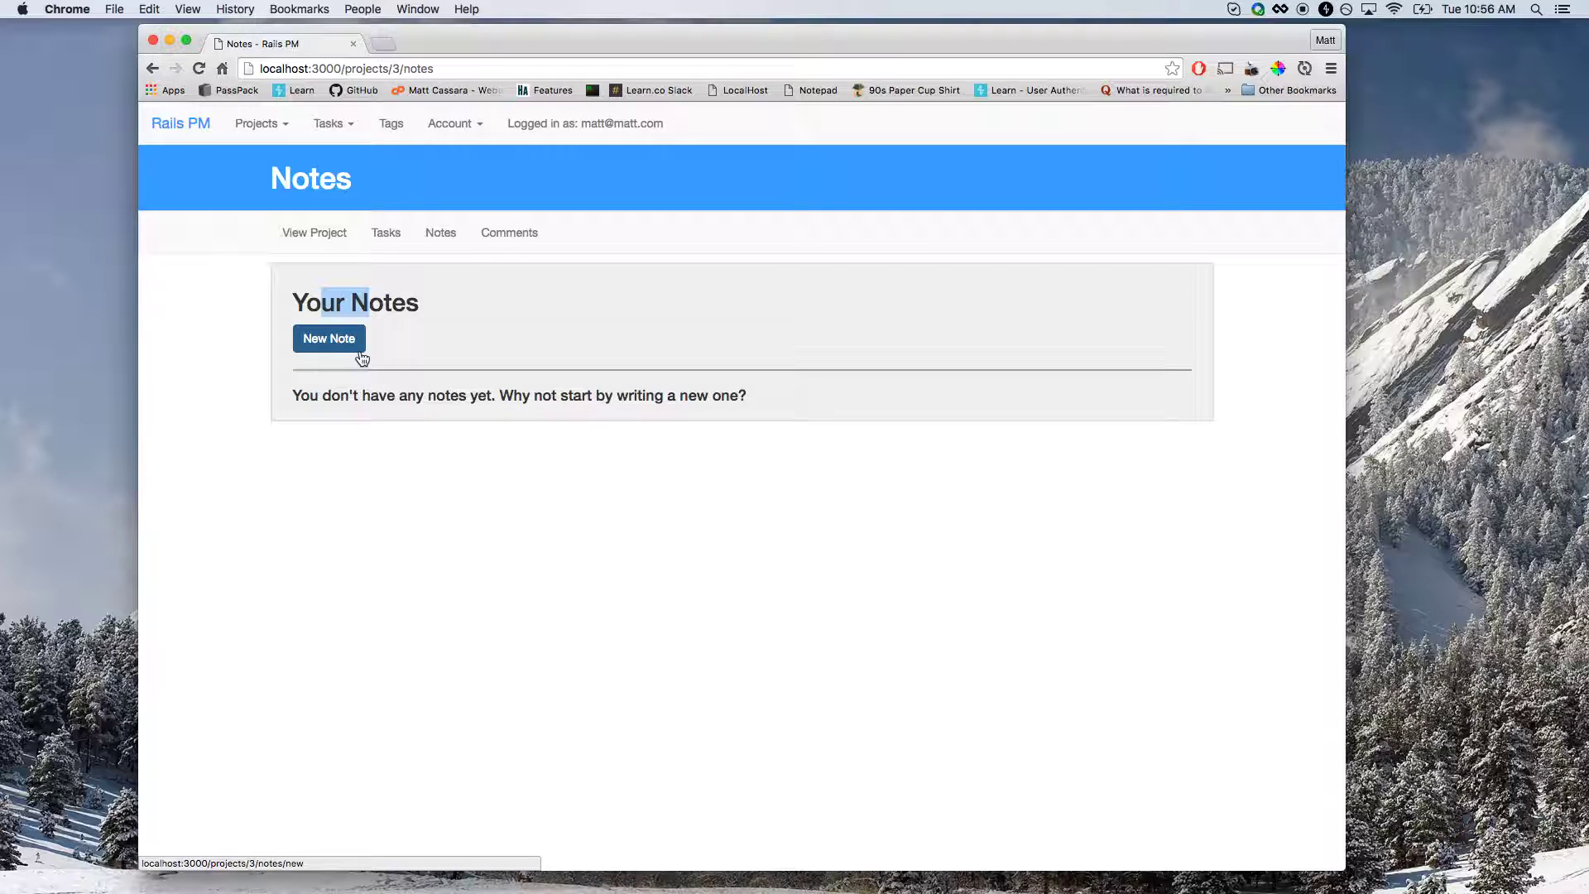
click(314, 344)
click(308, 381)
text(Kic)
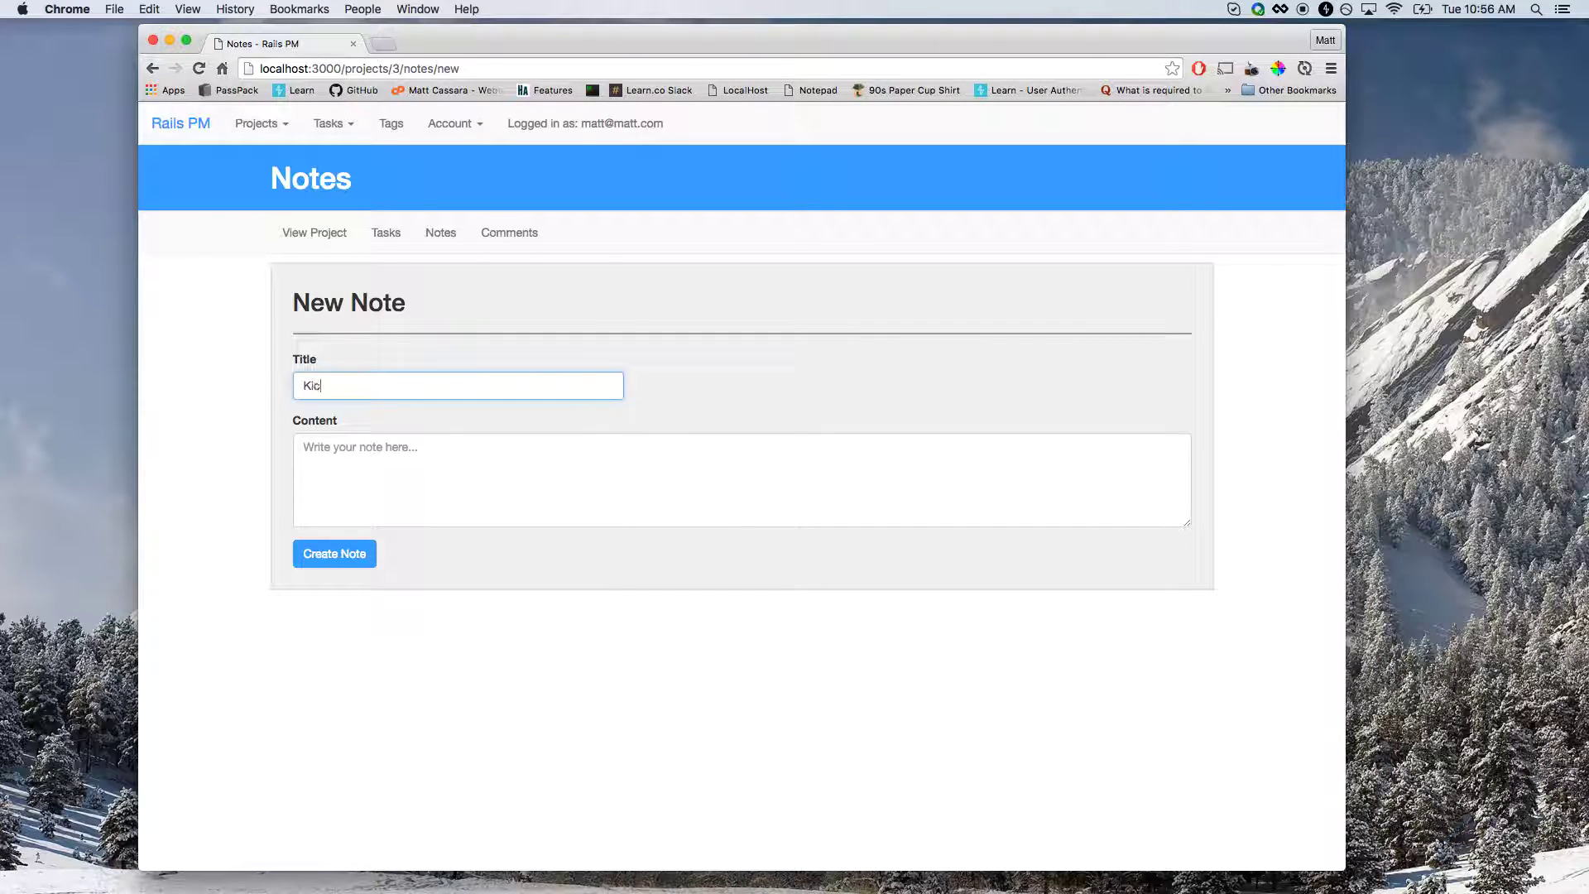
text(k off meeting notes)
key(Tab)
Write the note content 'We met with the… / We discussed XY', create it, and view the project overview.
text(We me)
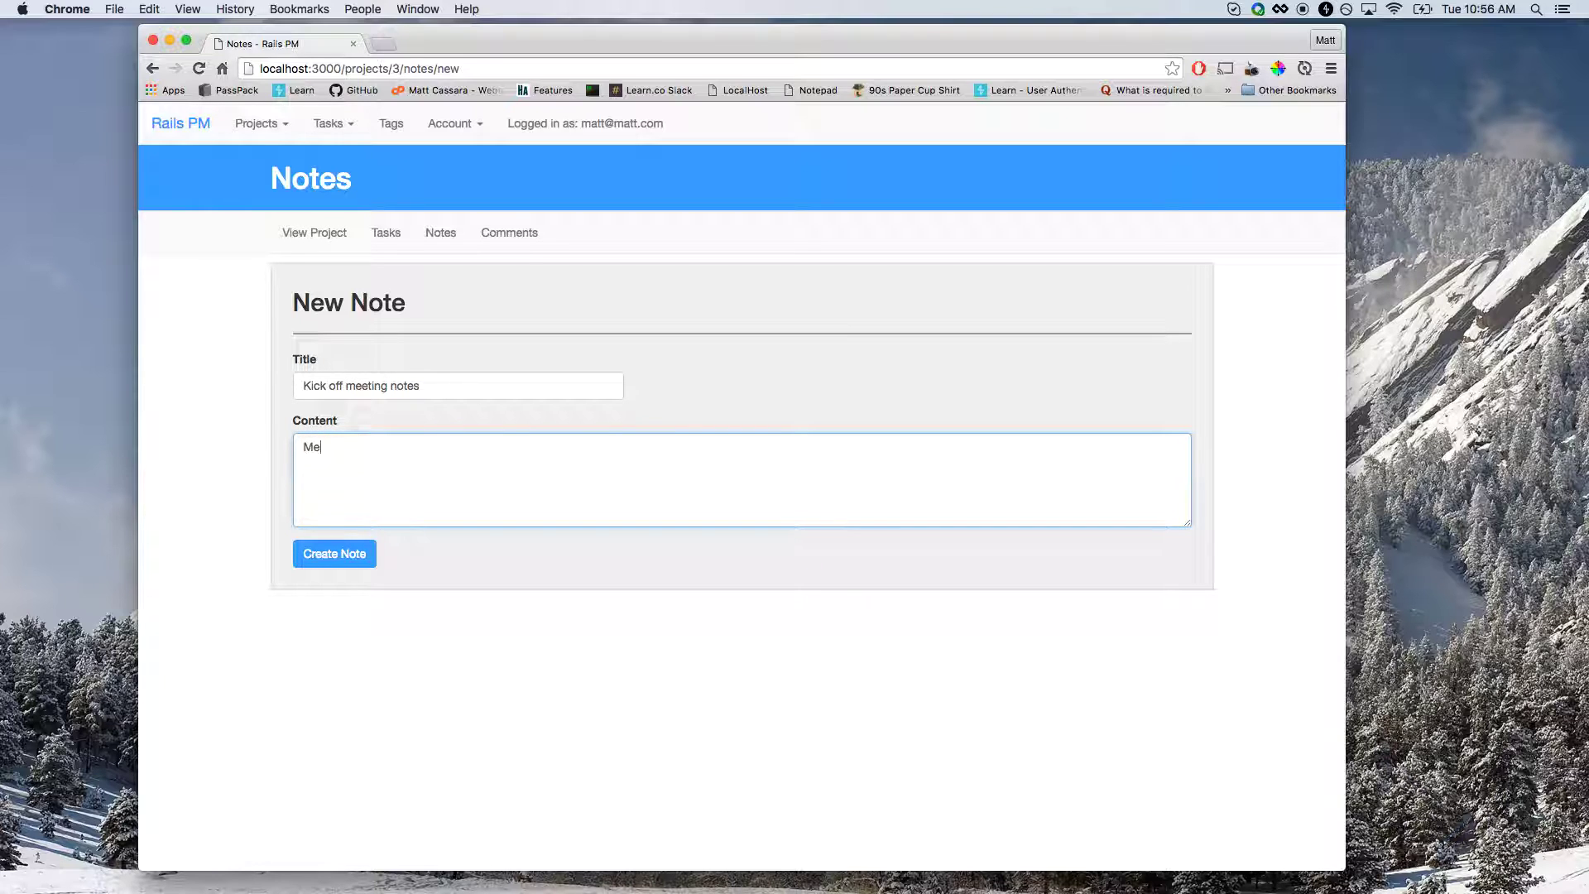
text(t with the stakeholders)
key(Tab)
click(470, 448)
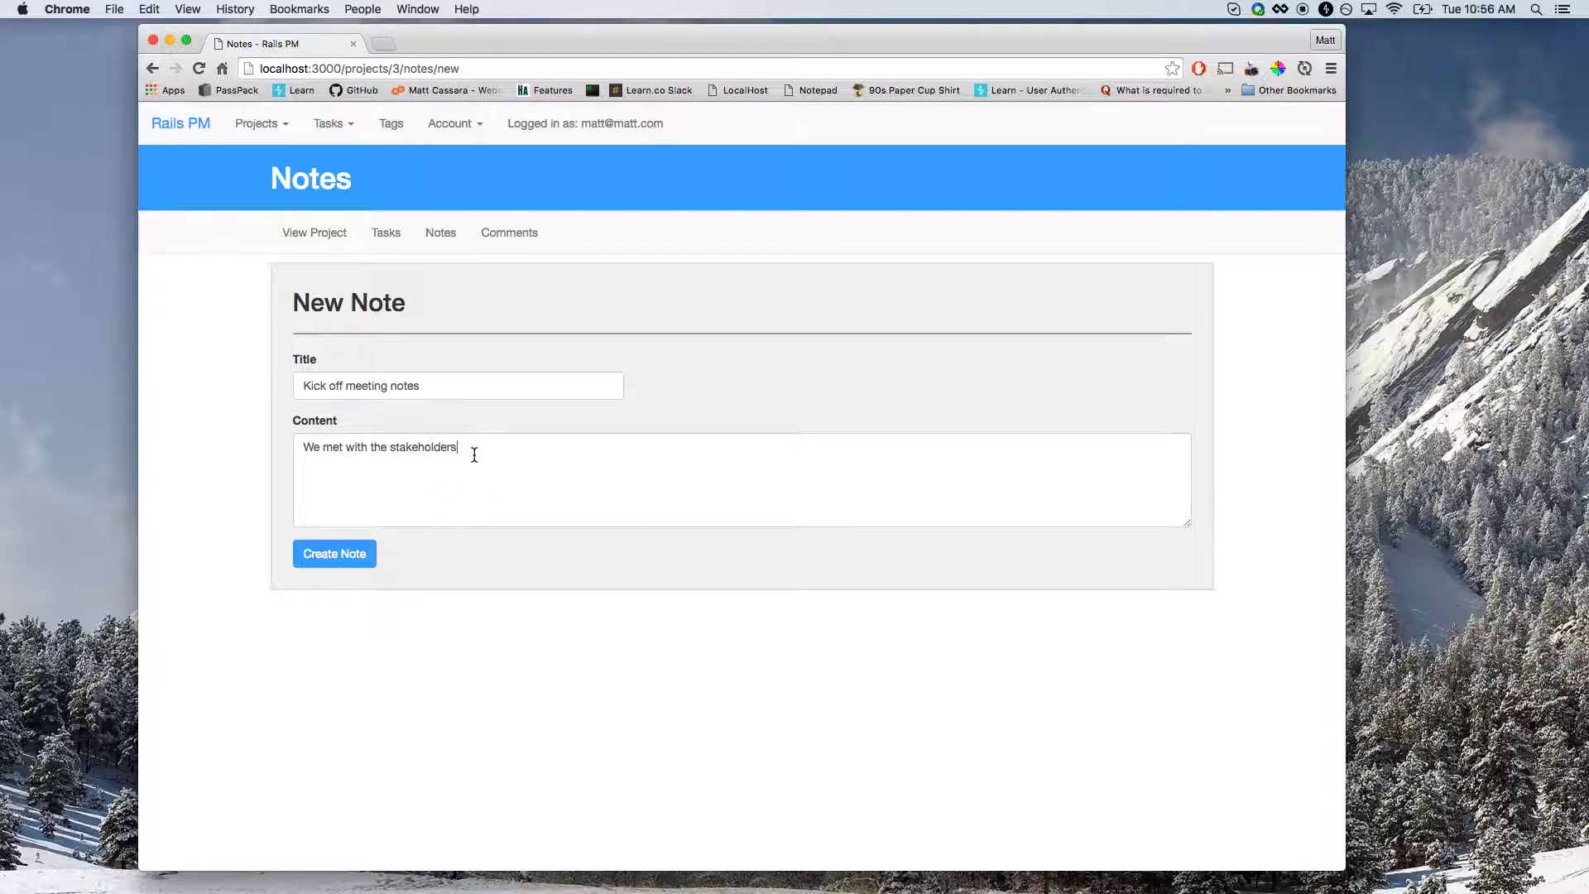
key(Return)
text(We discussed XYZ, etc)
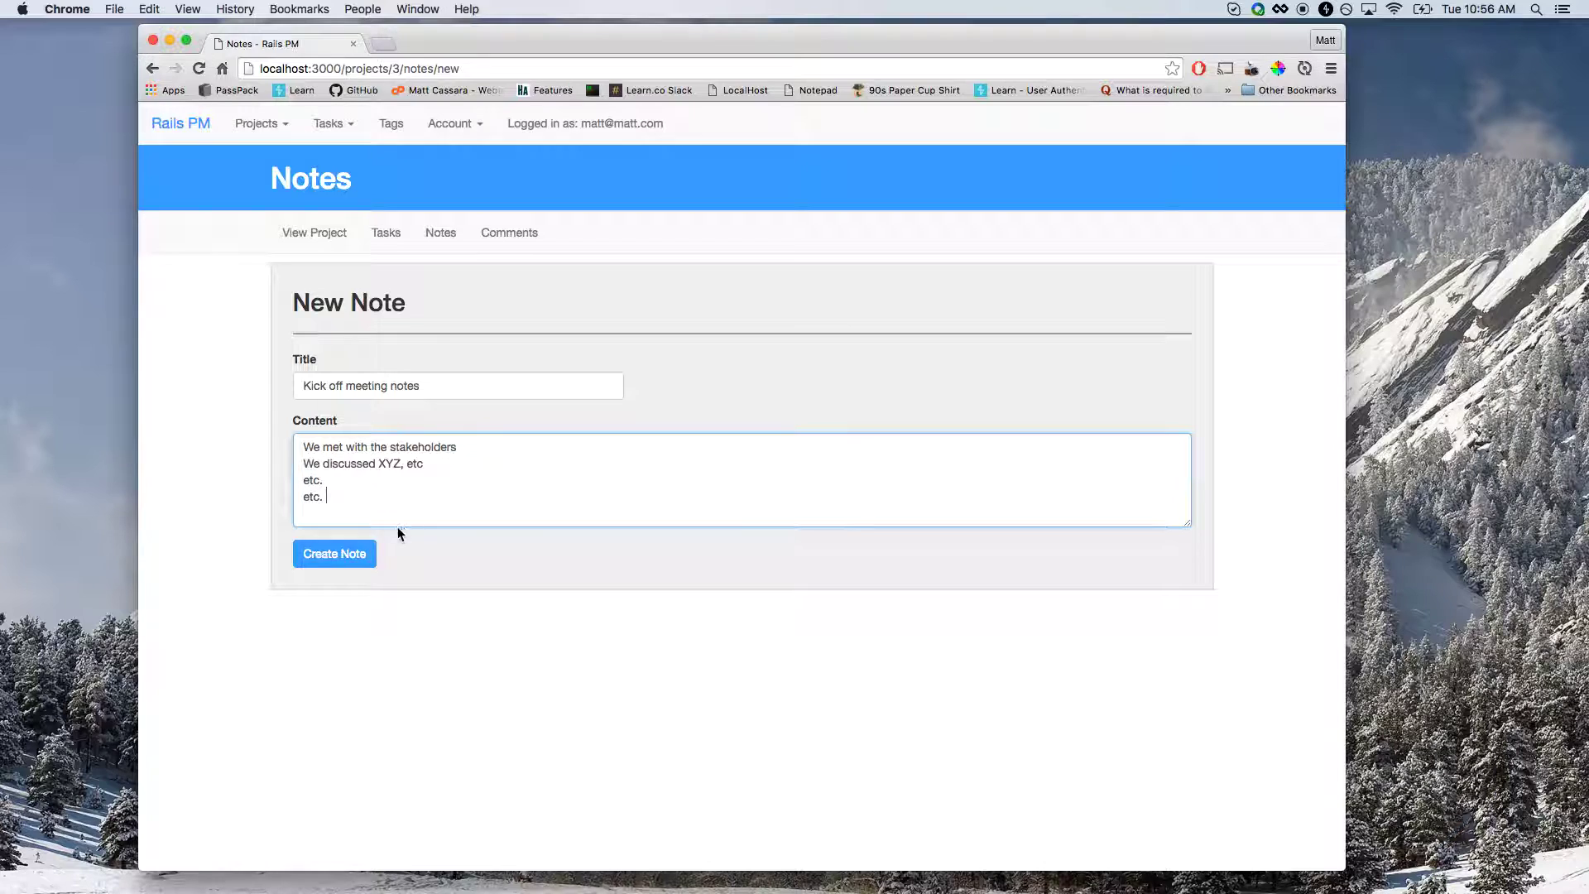
click(364, 559)
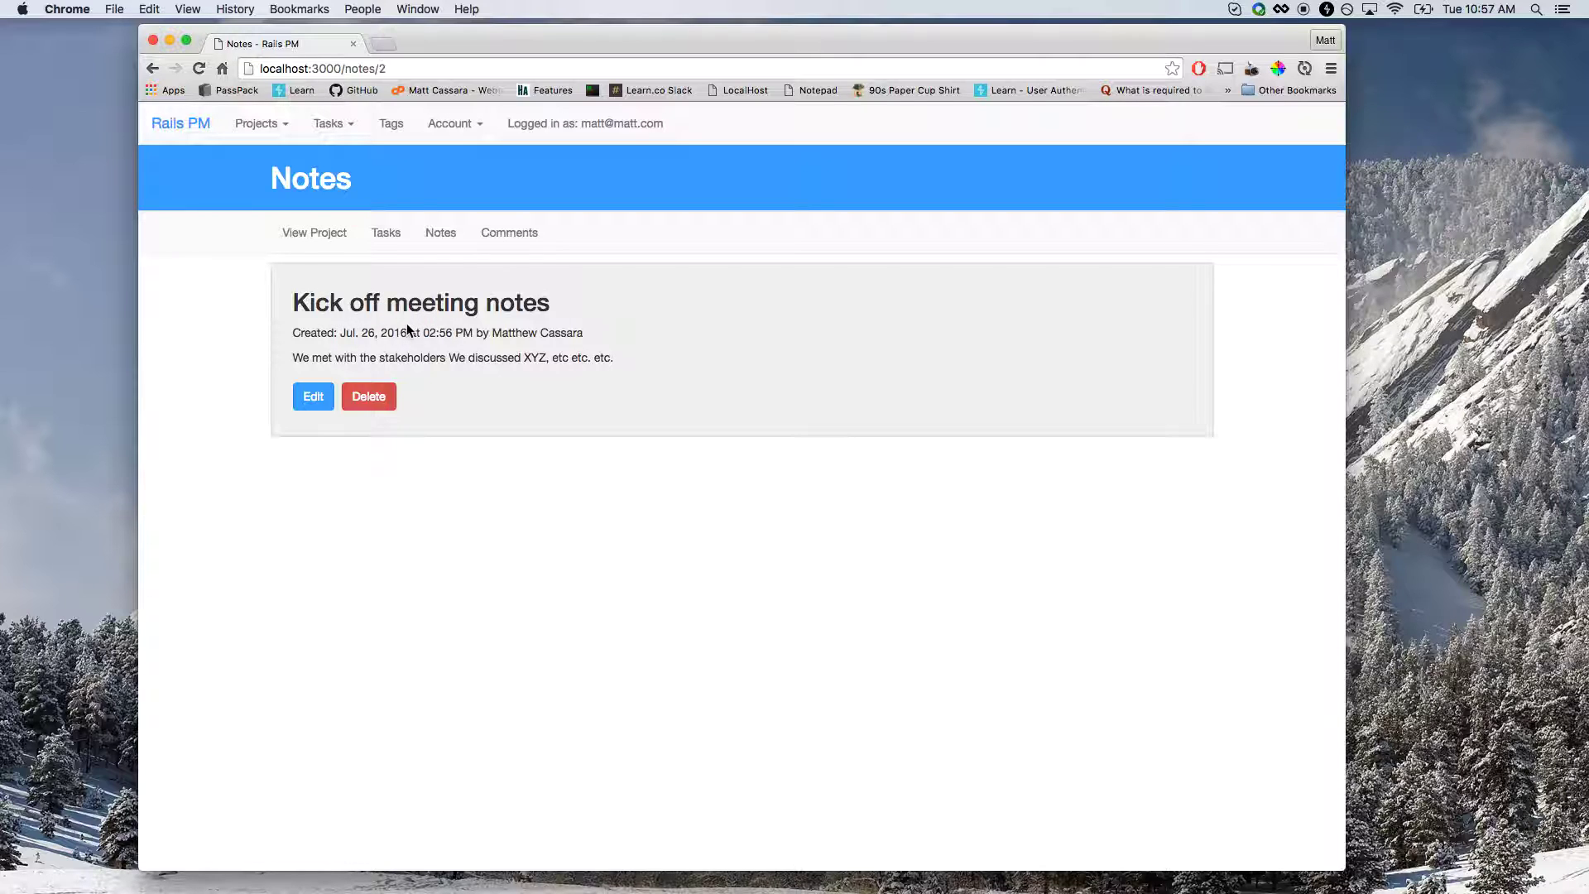
click(432, 238)
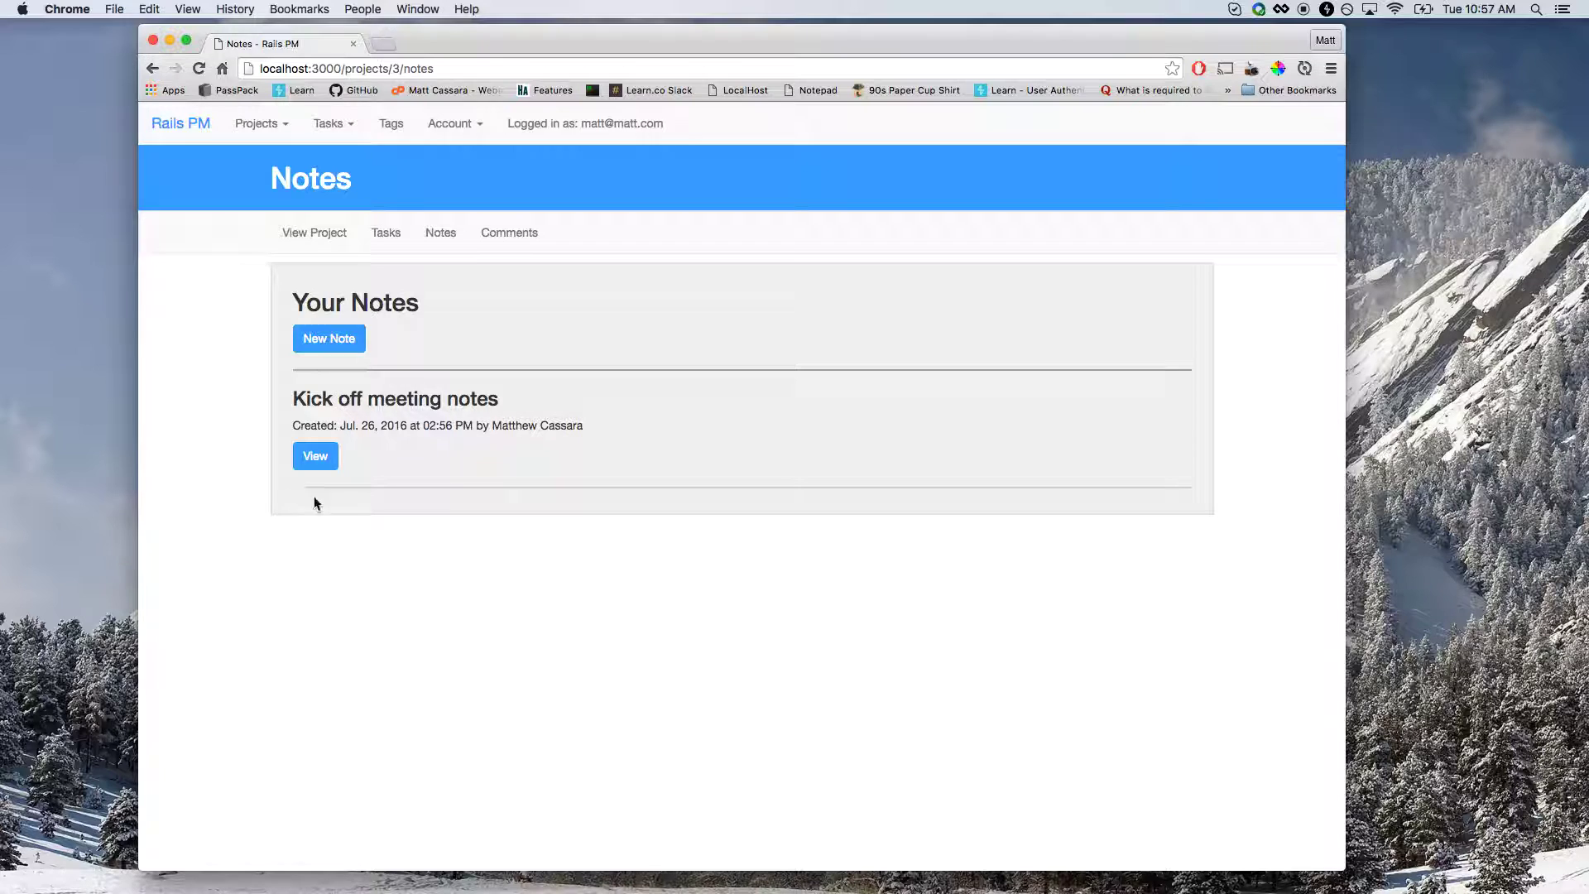
click(306, 240)
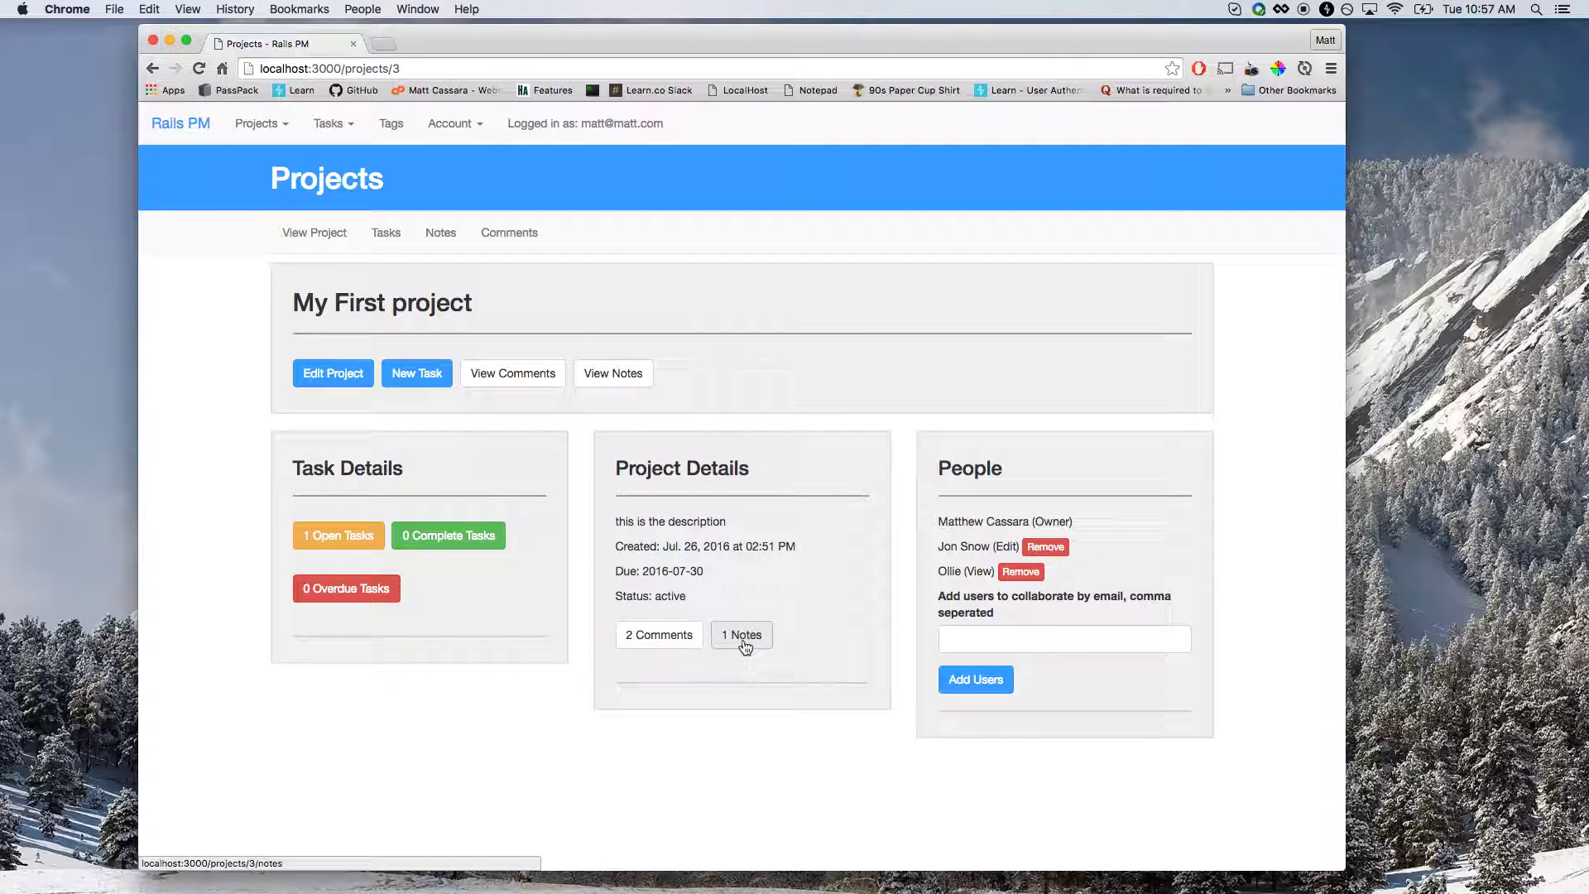
List the project's open tasks and change the task's due day in its edit form.
click(324, 539)
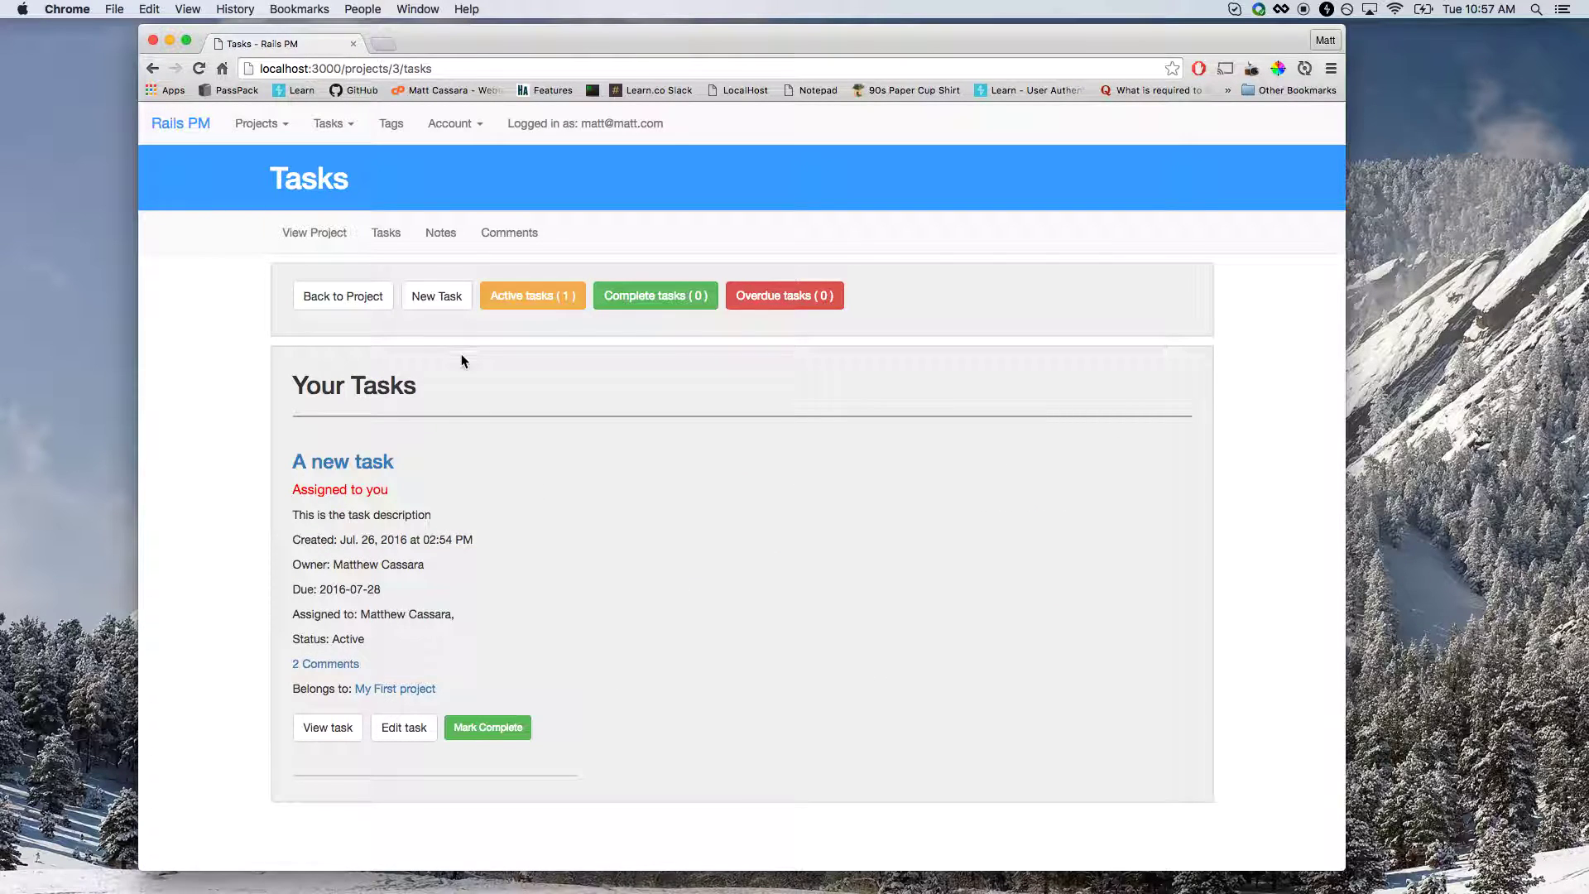
drag(314, 489, 384, 491)
click(404, 729)
click(431, 494)
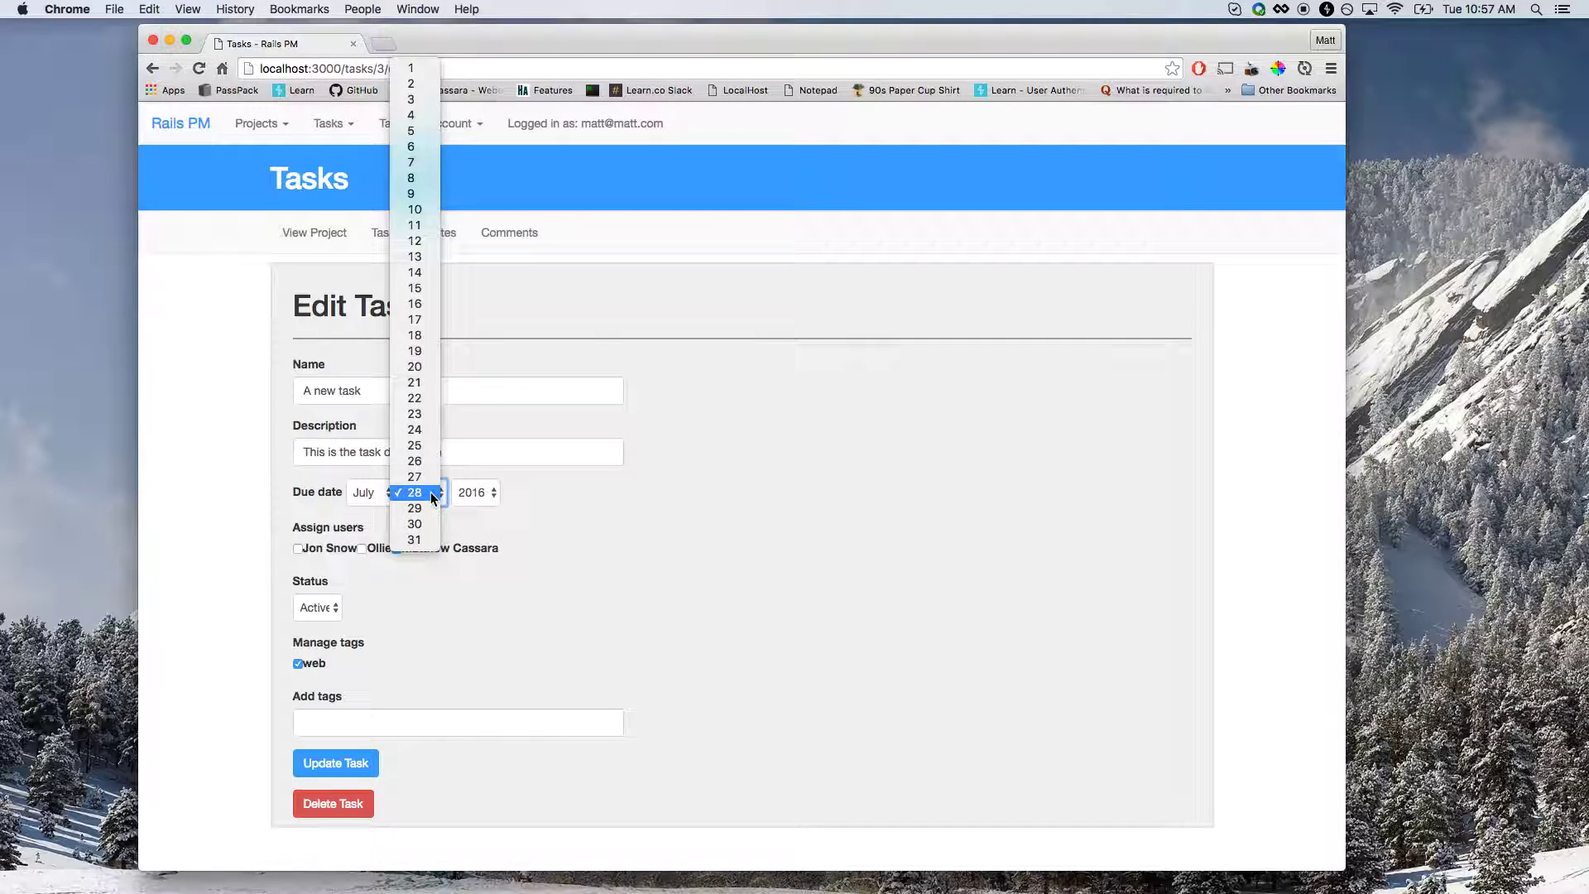
click(384, 681)
click(340, 765)
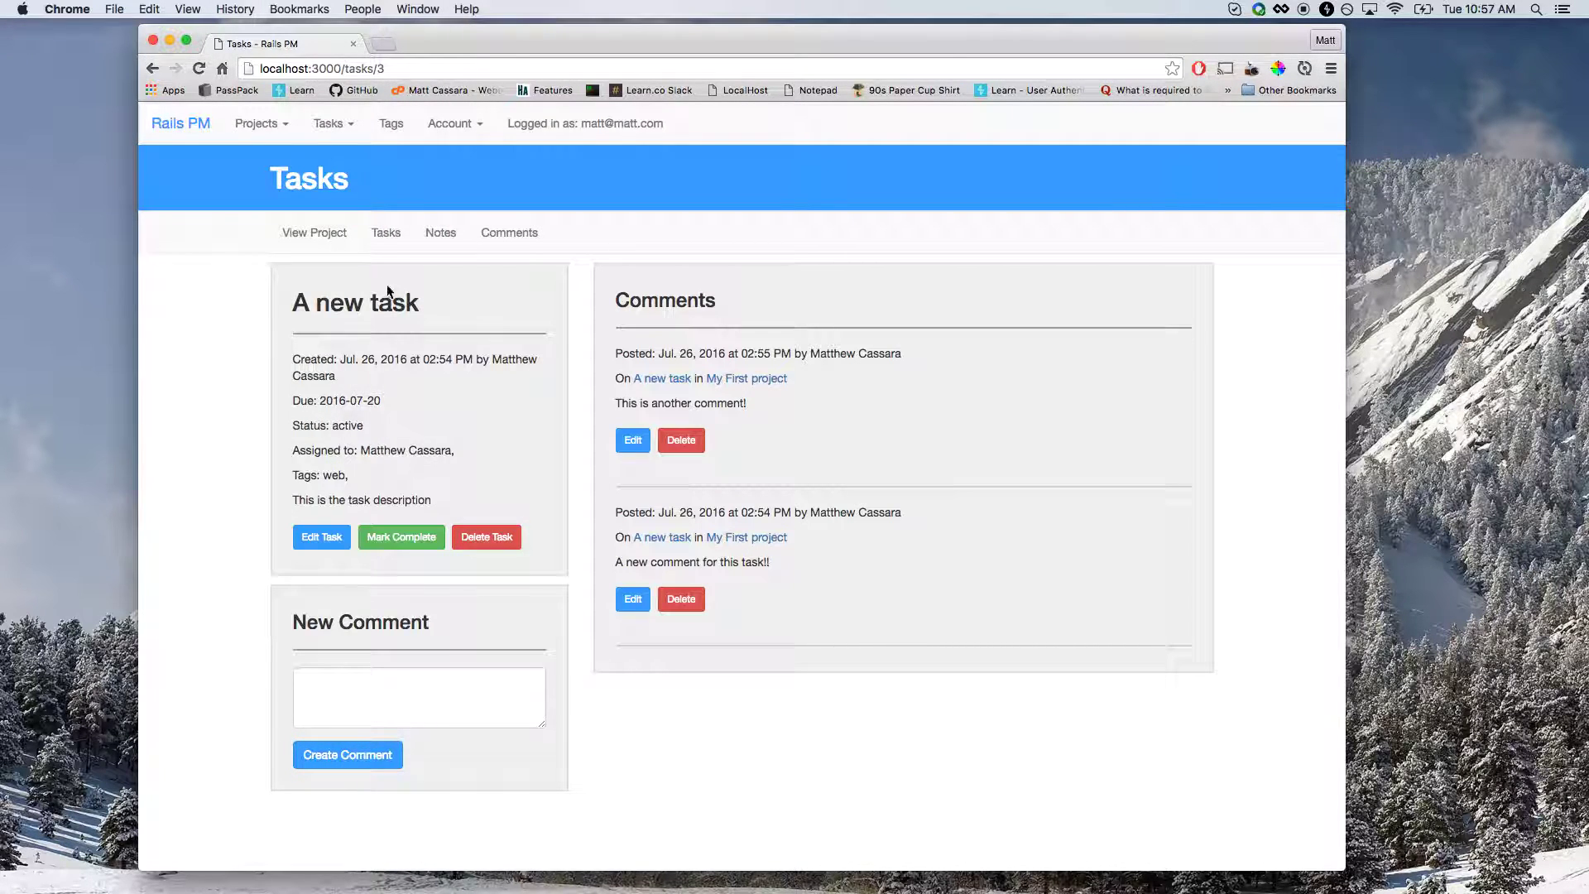
Check the task's OVERDUE label in the open list, then set its due day to 15.
click(342, 240)
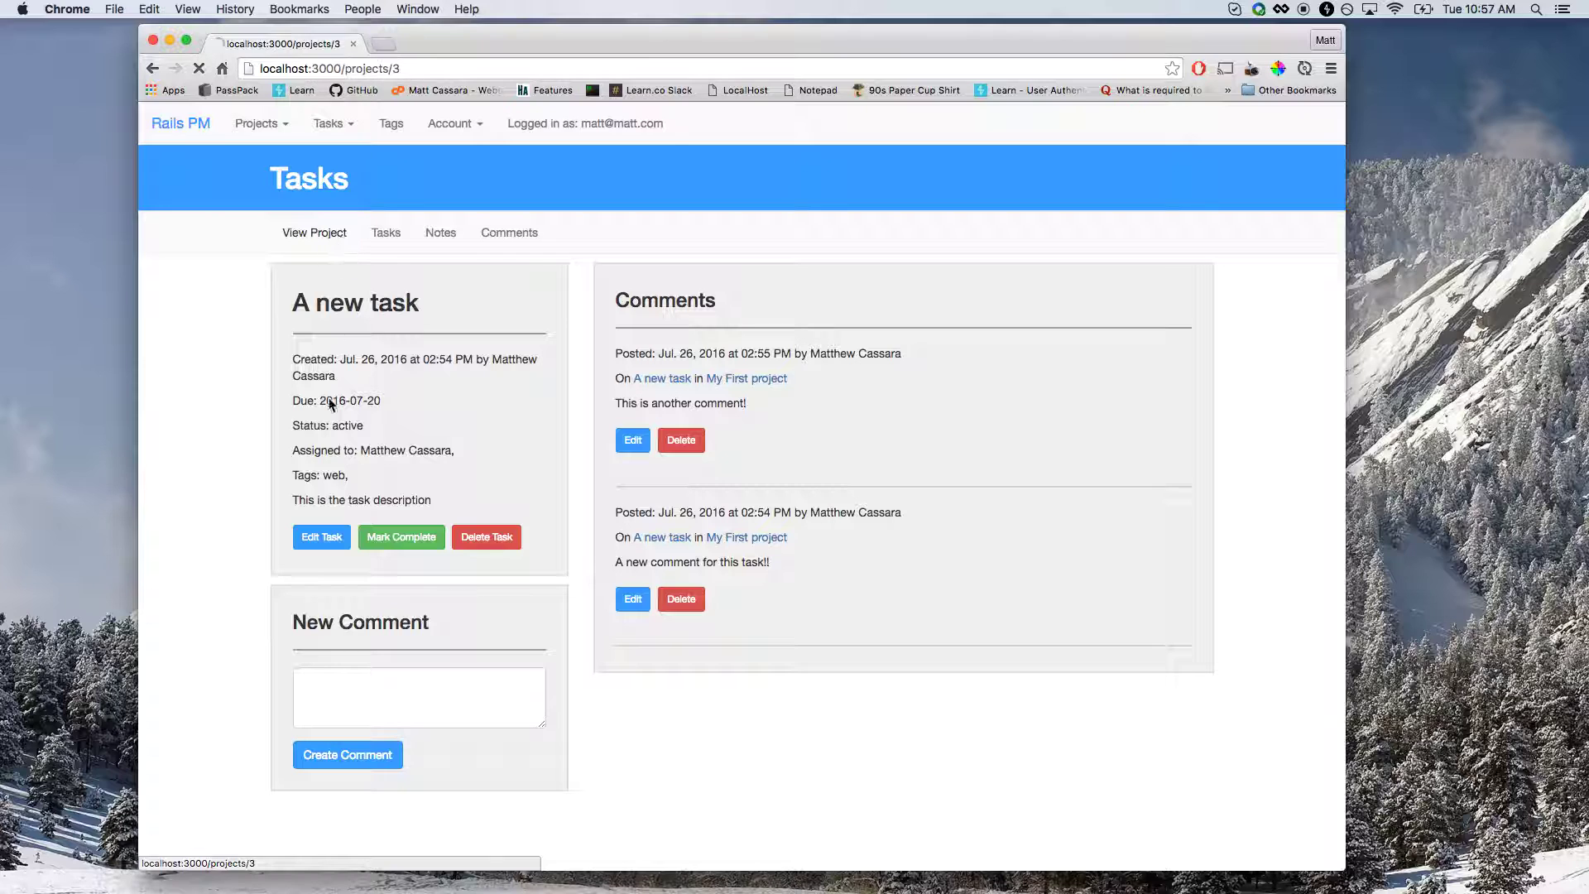
click(322, 546)
drag(292, 489, 360, 489)
click(359, 489)
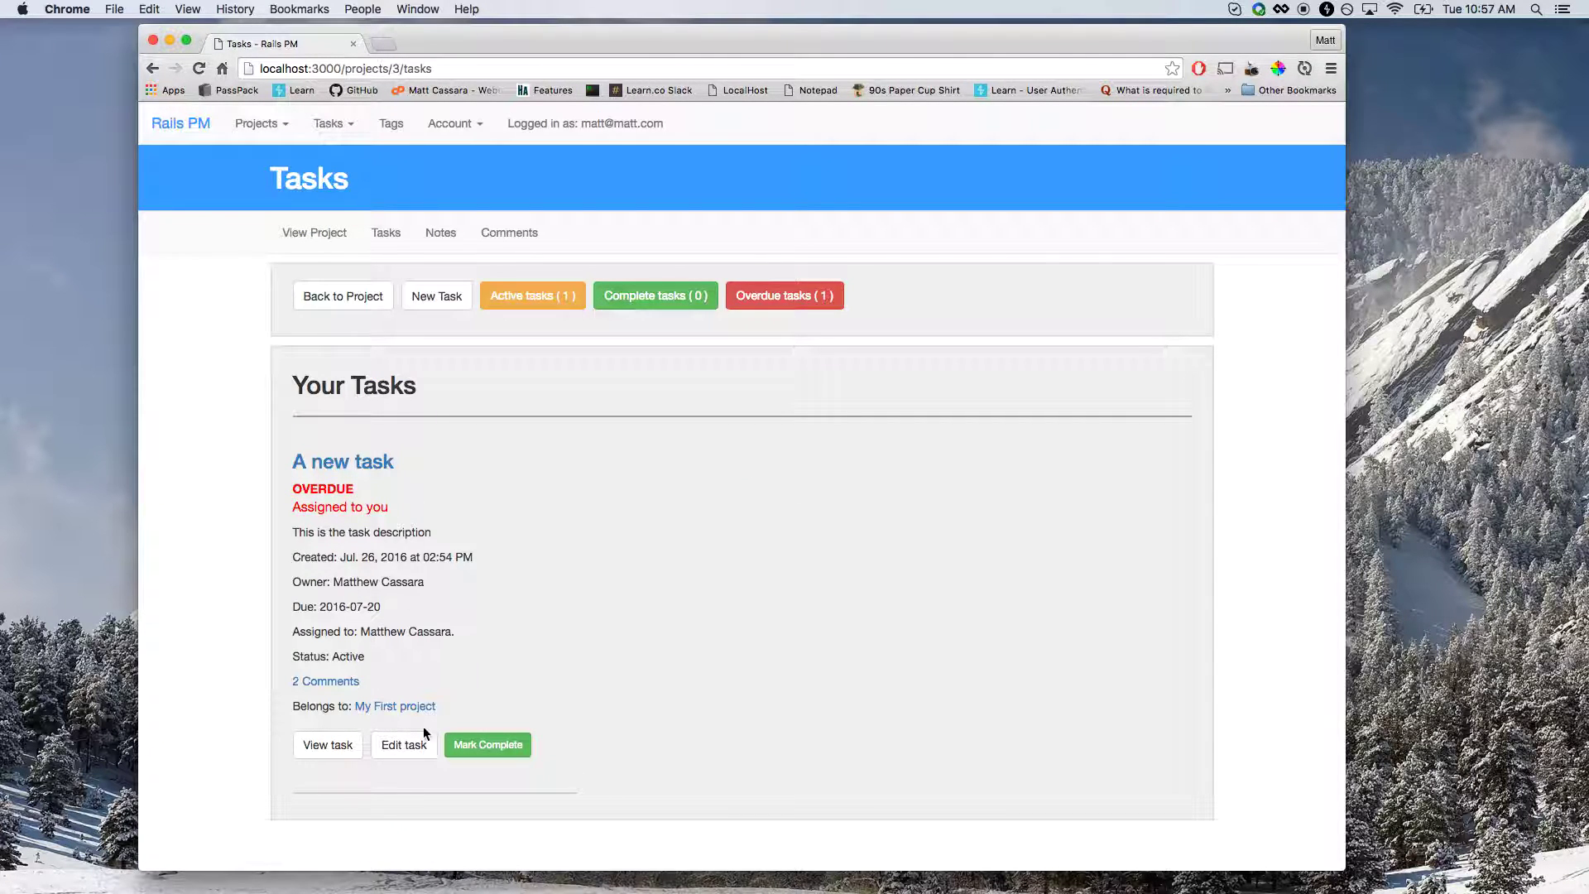
click(406, 745)
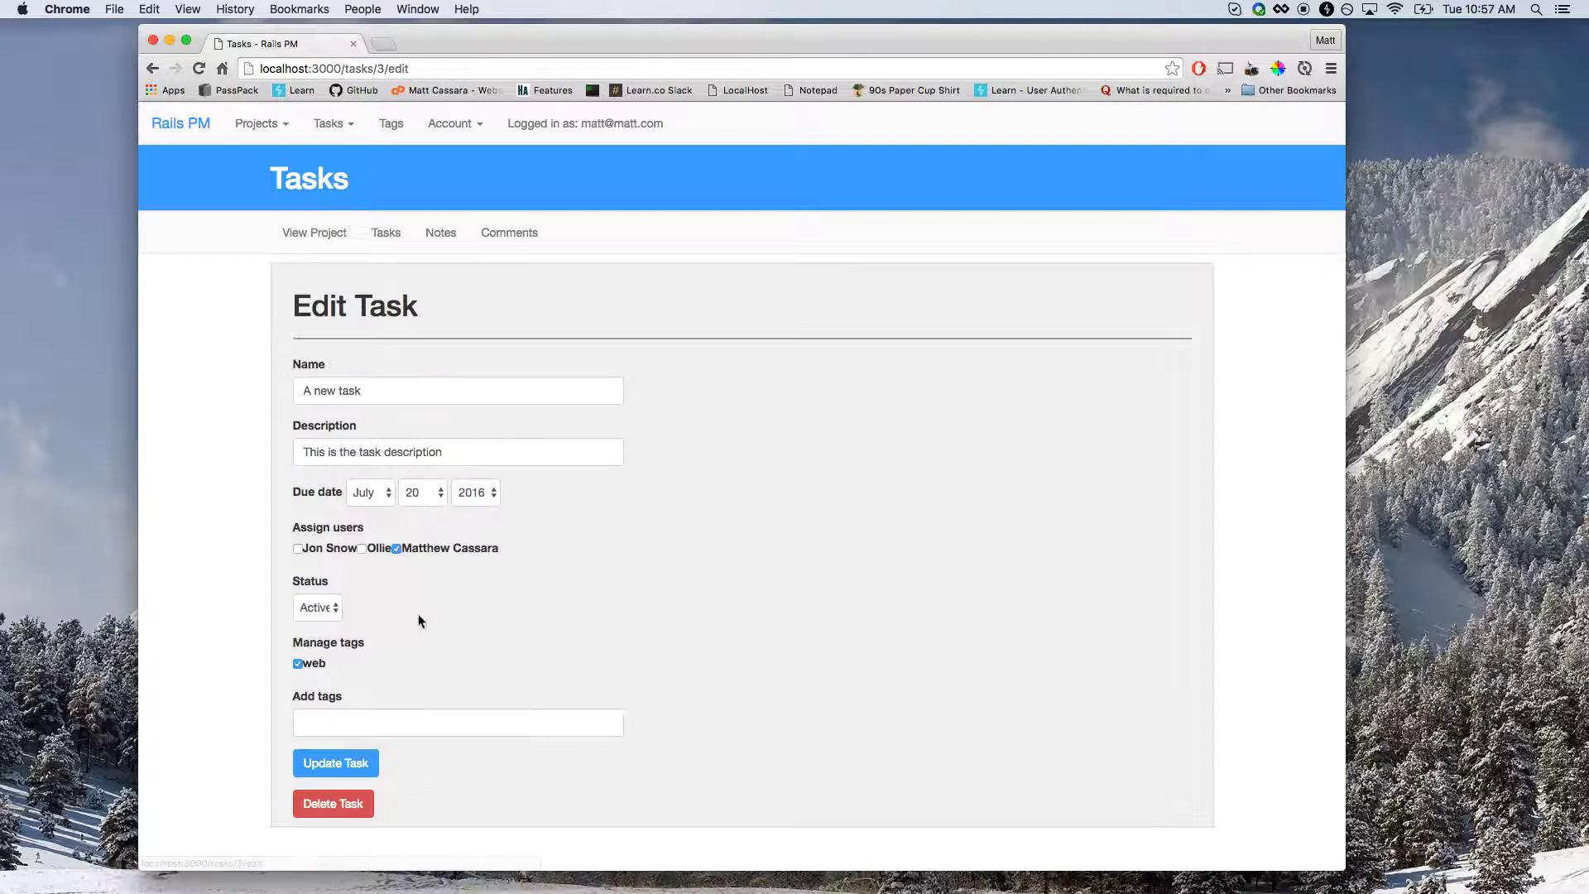
click(424, 492)
click(422, 417)
click(349, 763)
Browse the project's task list and completed tasks, then return to the project overview.
click(339, 235)
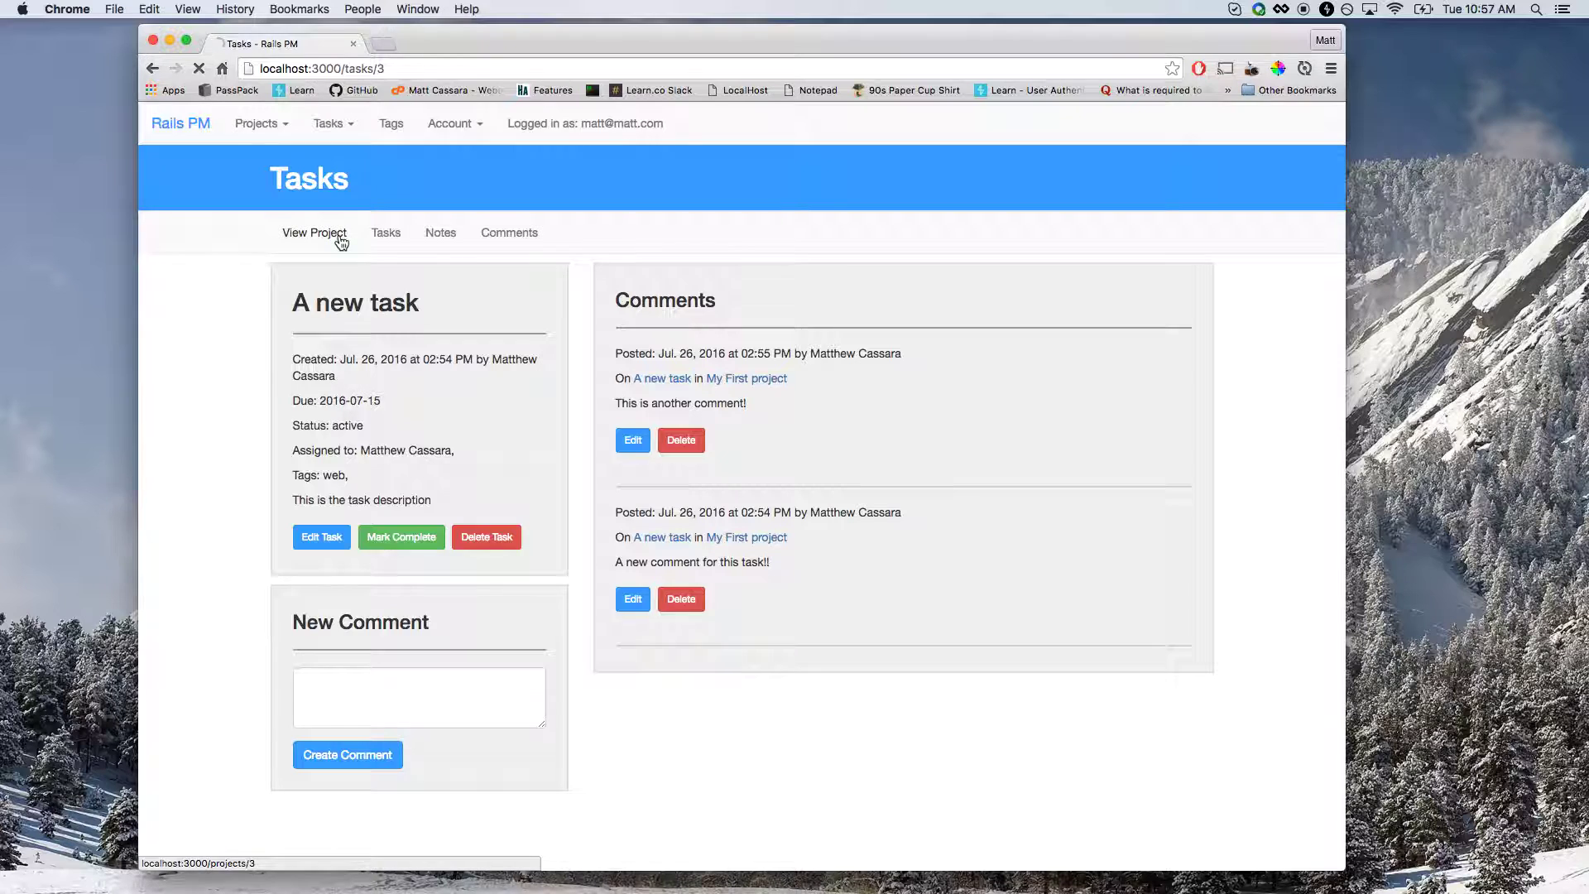
click(384, 240)
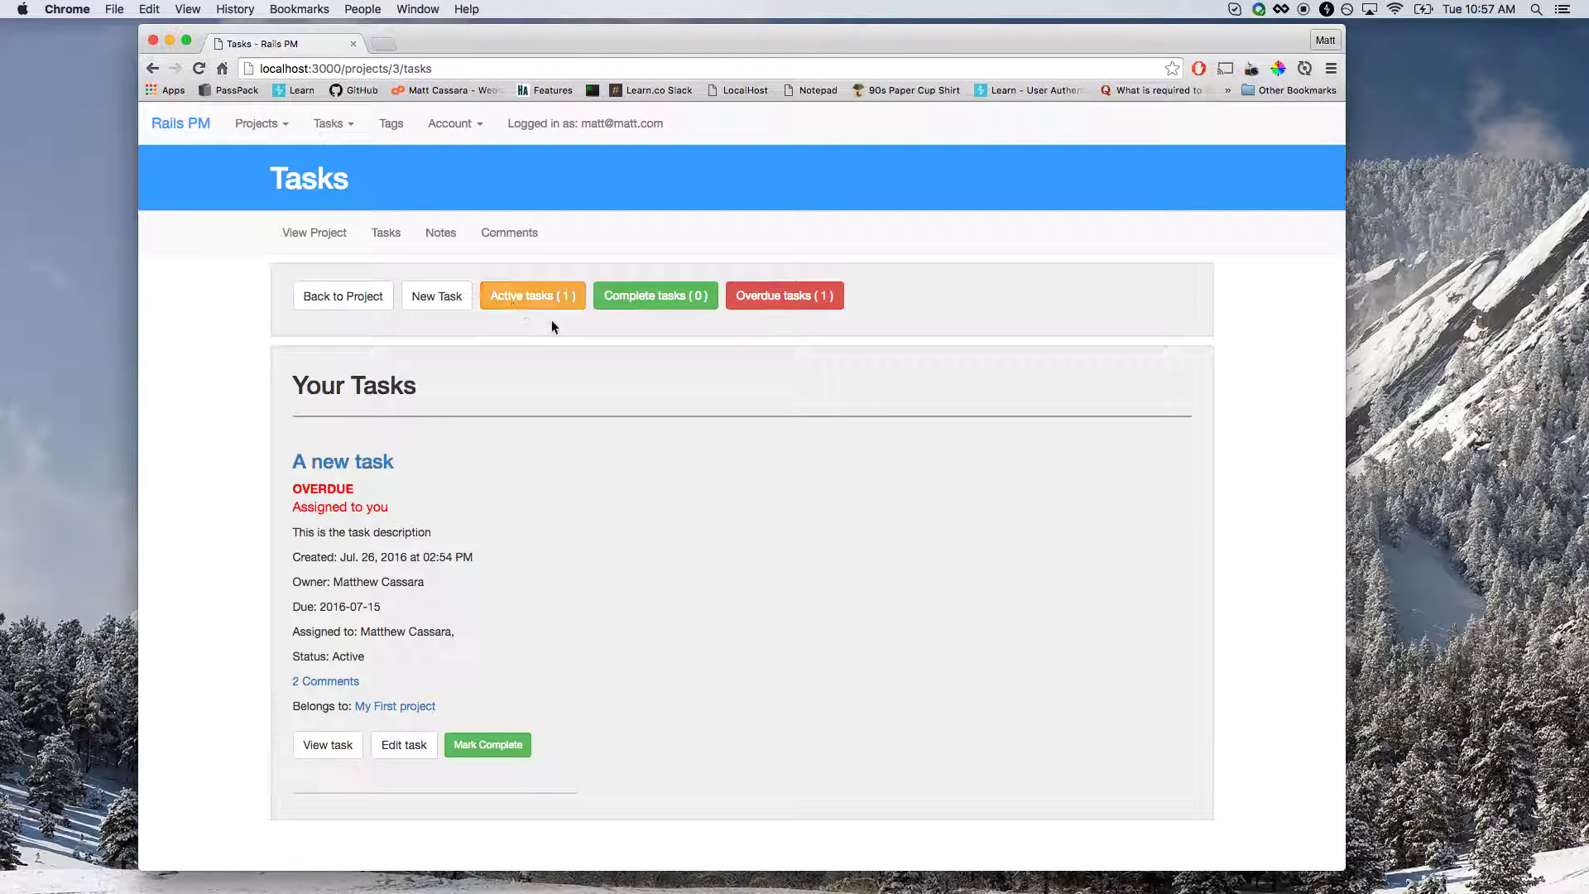
click(598, 302)
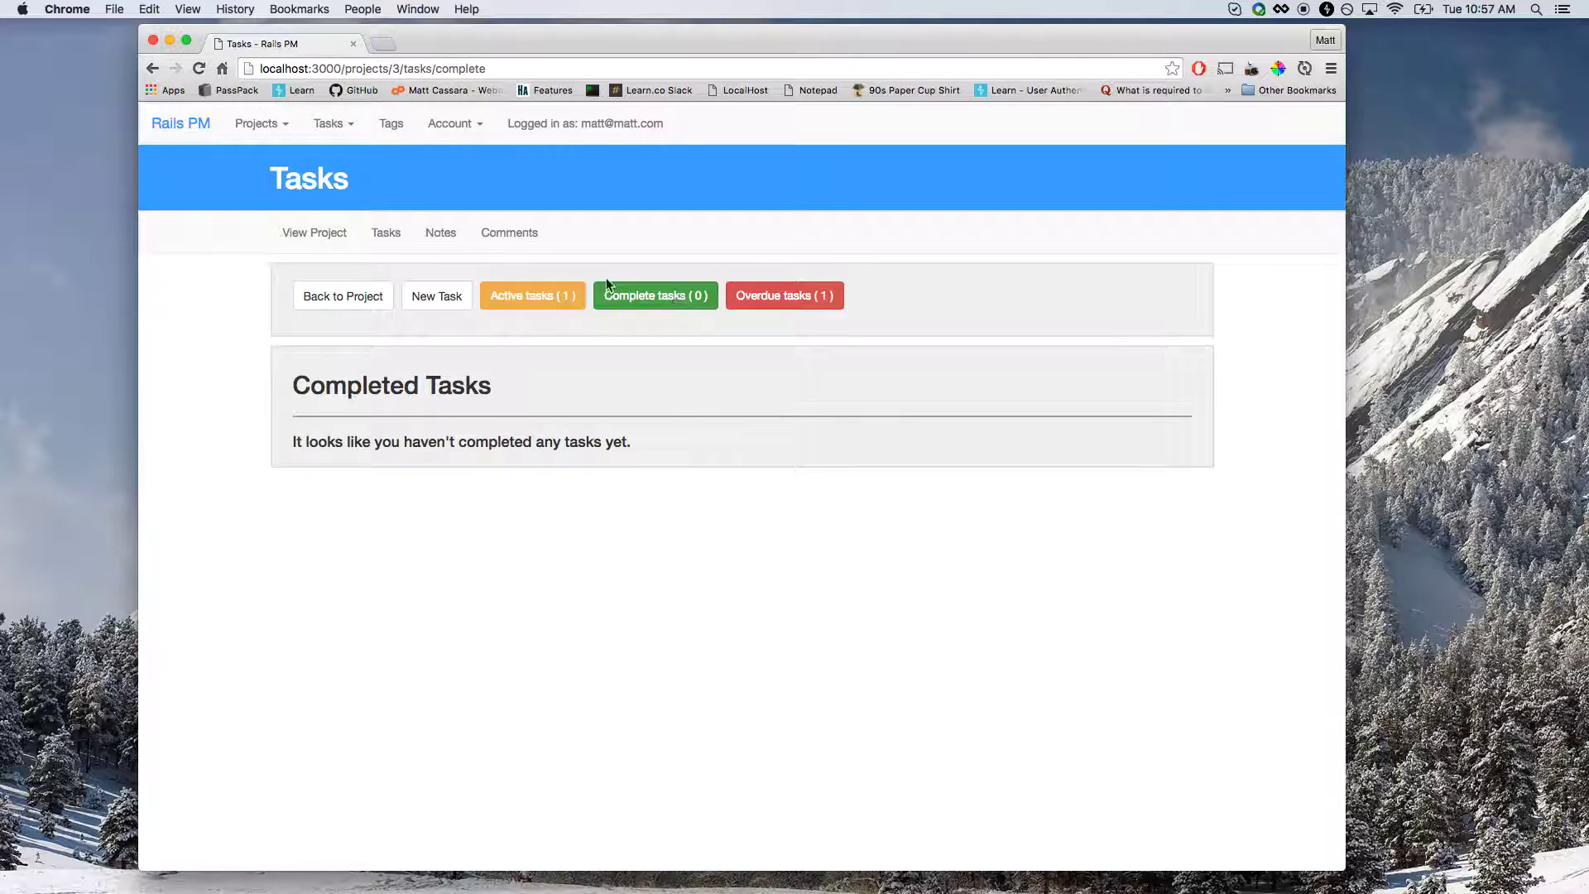
click(322, 235)
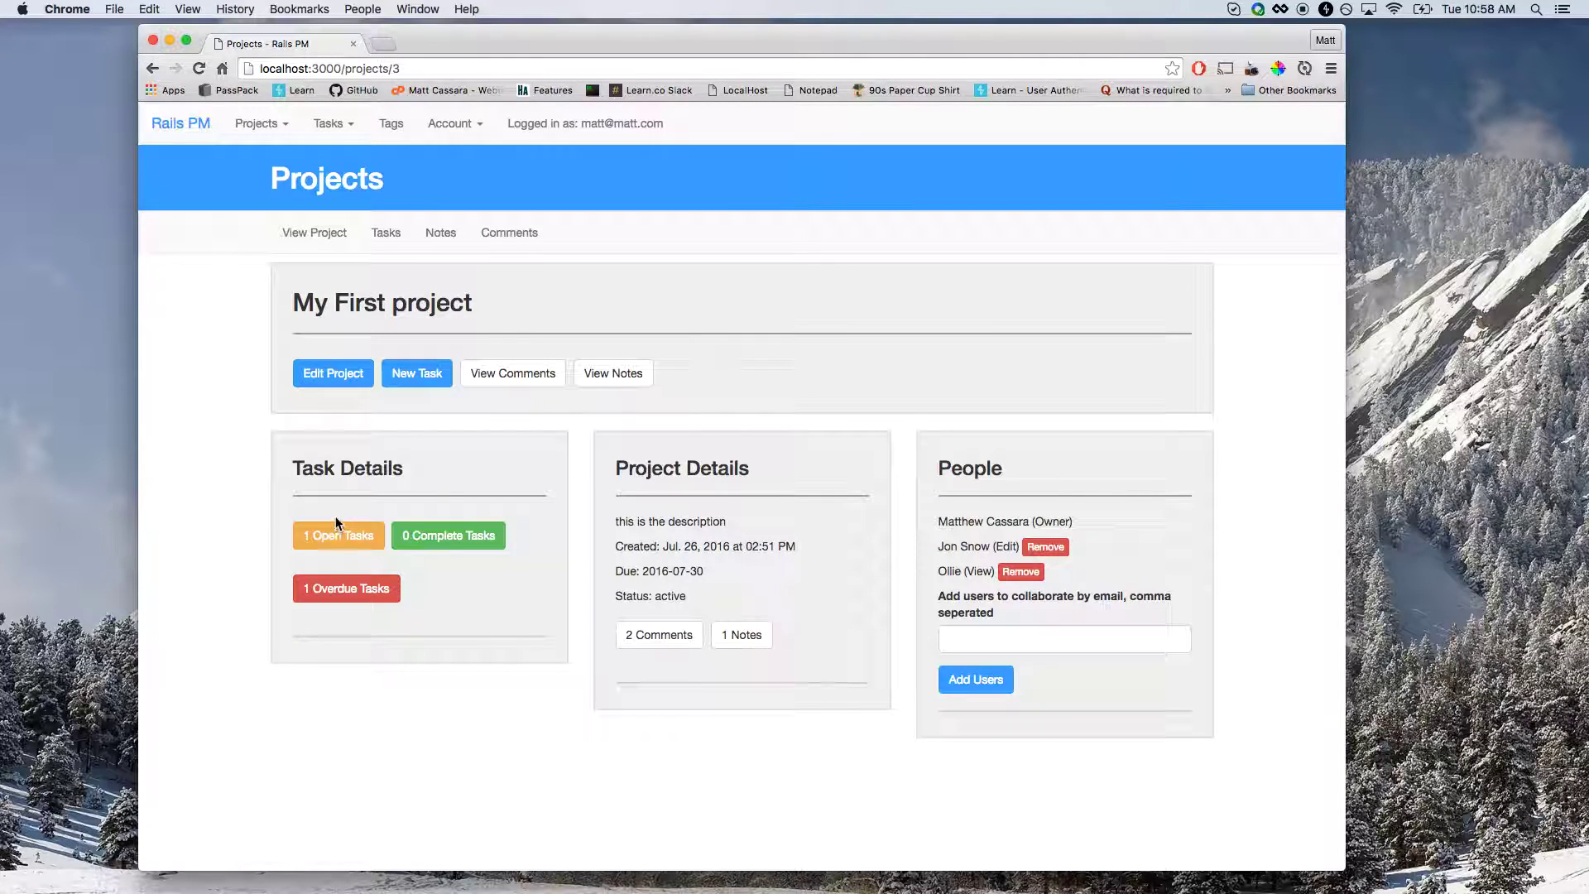
Open the project's edit form and note that its tasks must be completed first.
click(360, 385)
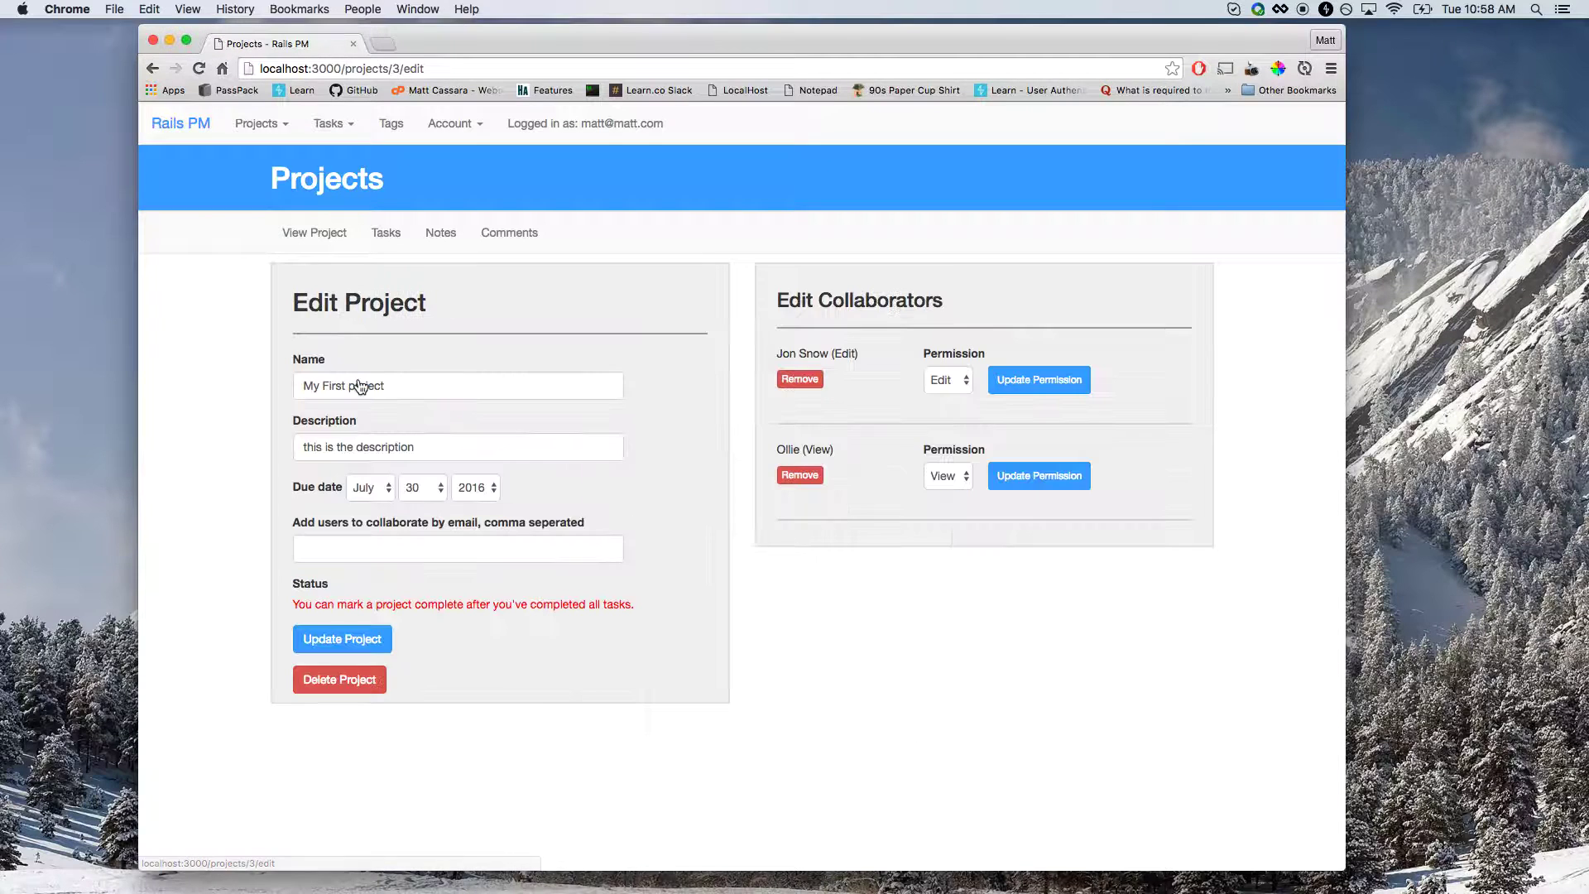
drag(290, 589, 339, 597)
click(338, 597)
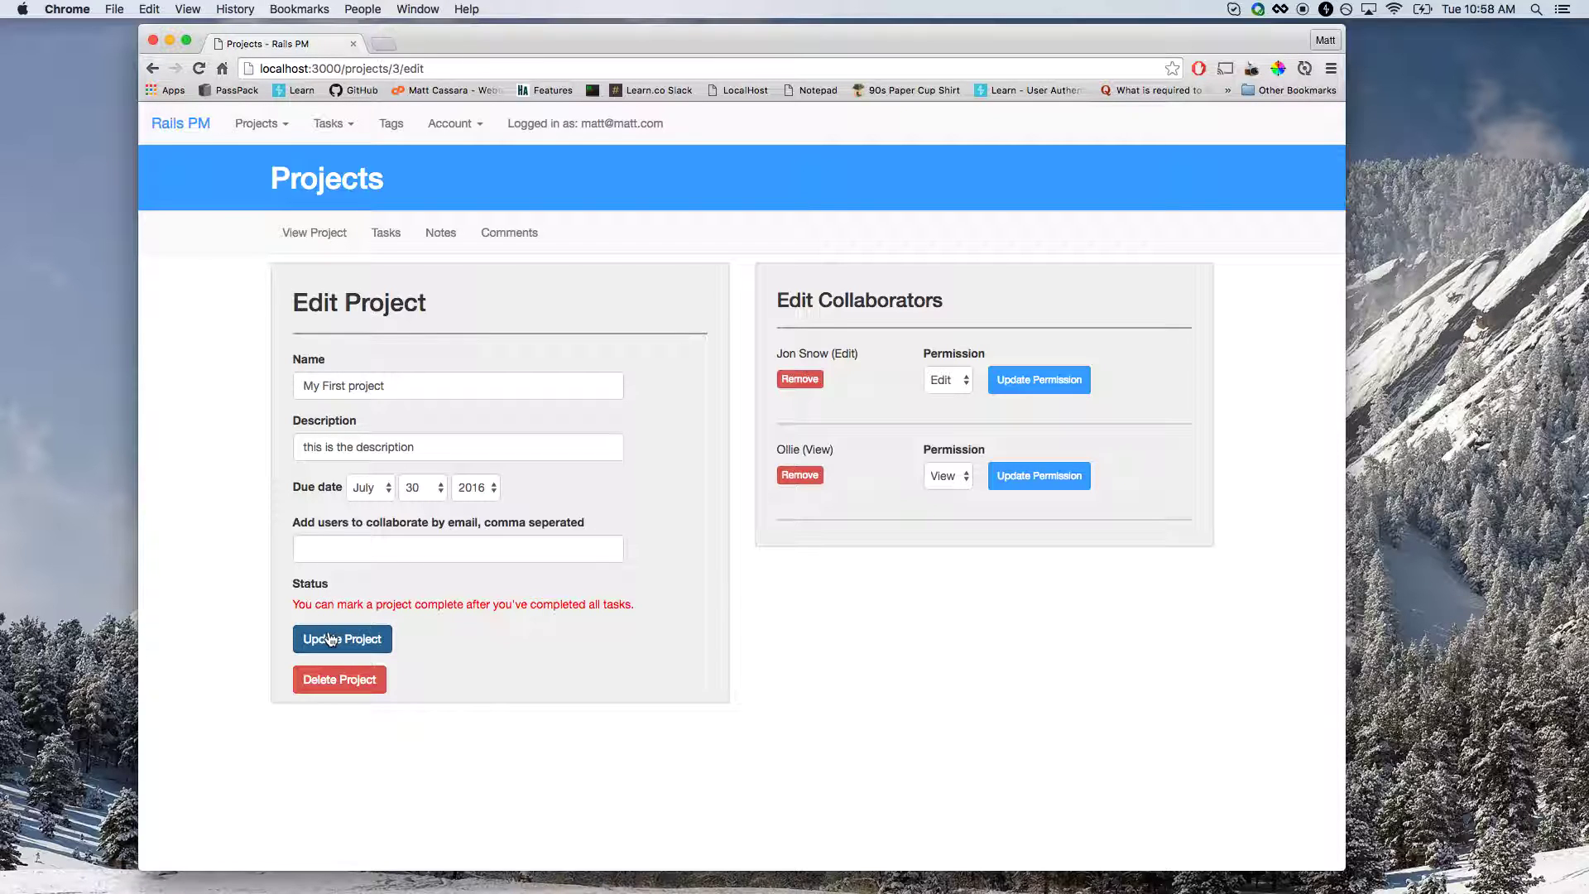
Set A new task's due day to 25 and status to Complete, then view the project.
click(388, 235)
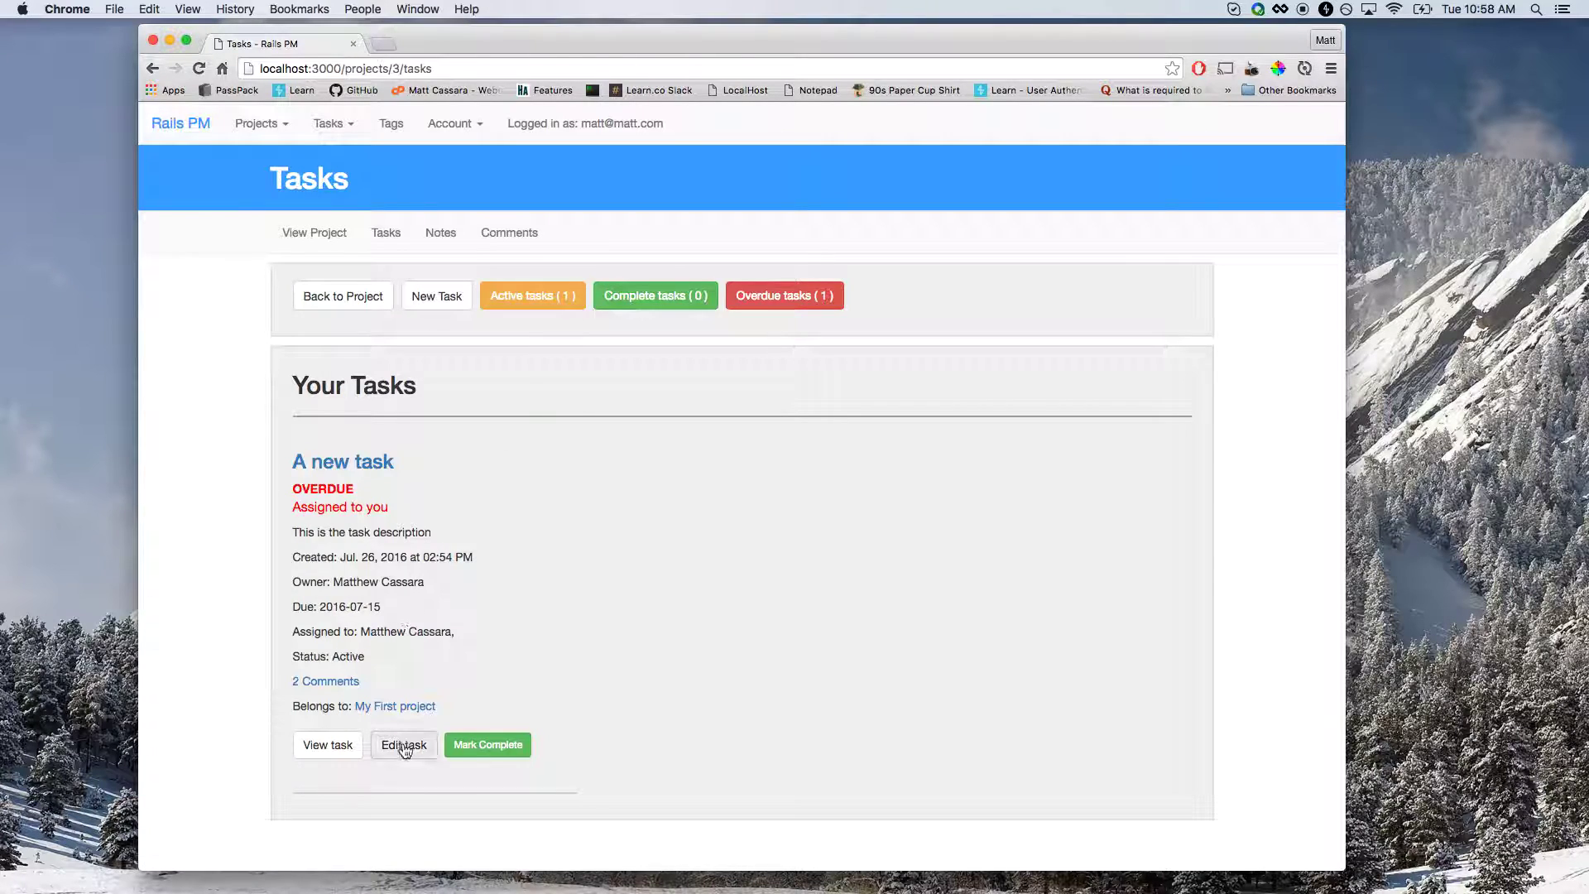
click(406, 745)
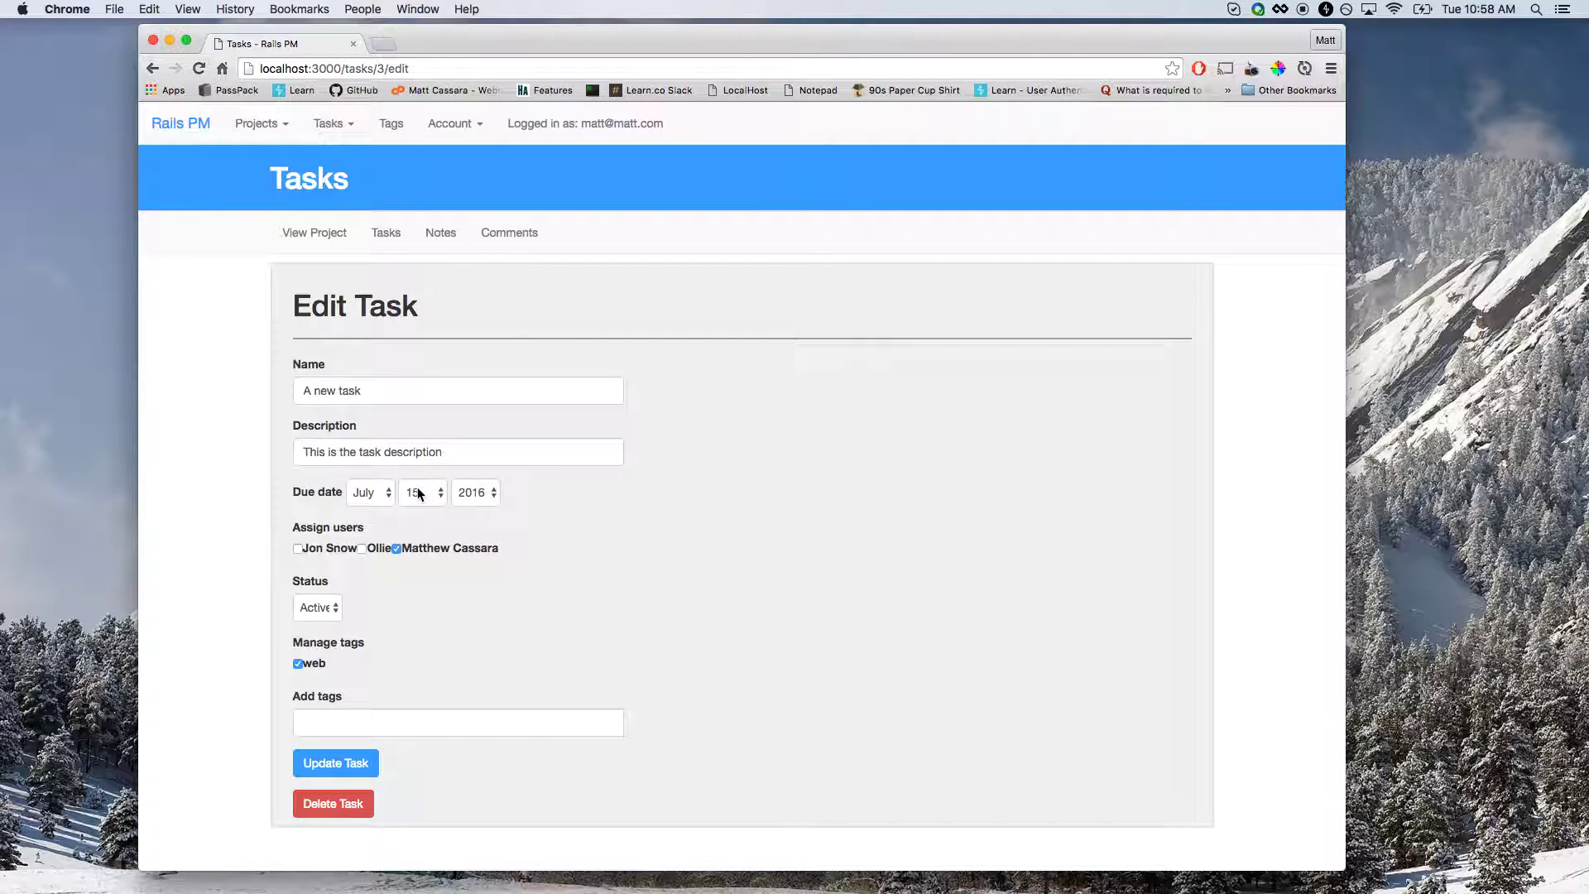
click(418, 494)
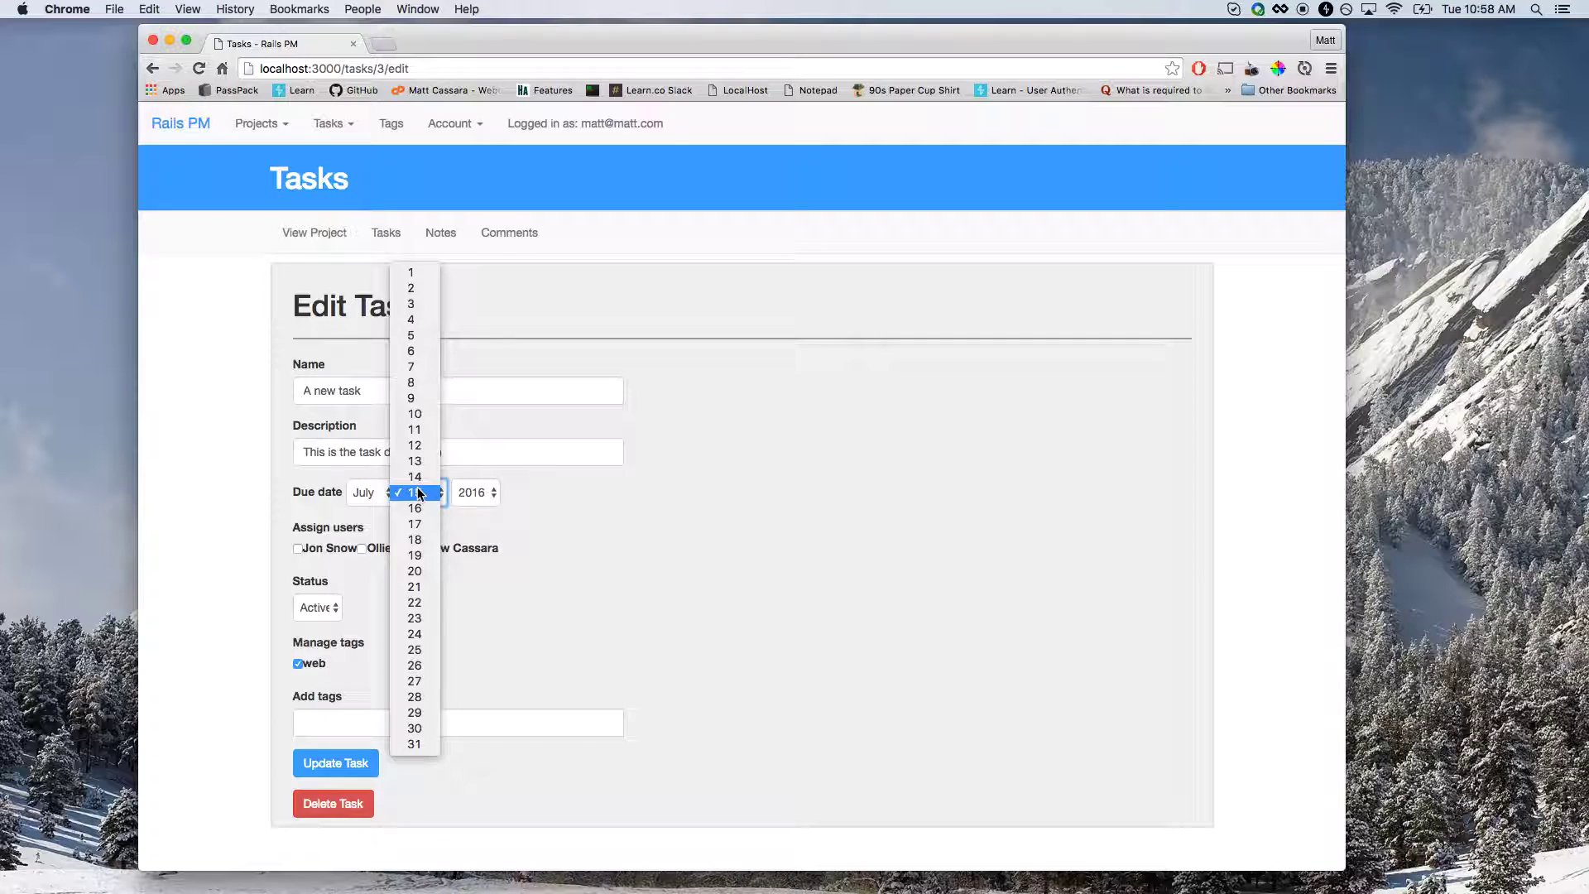
click(419, 652)
click(321, 610)
click(325, 623)
click(365, 778)
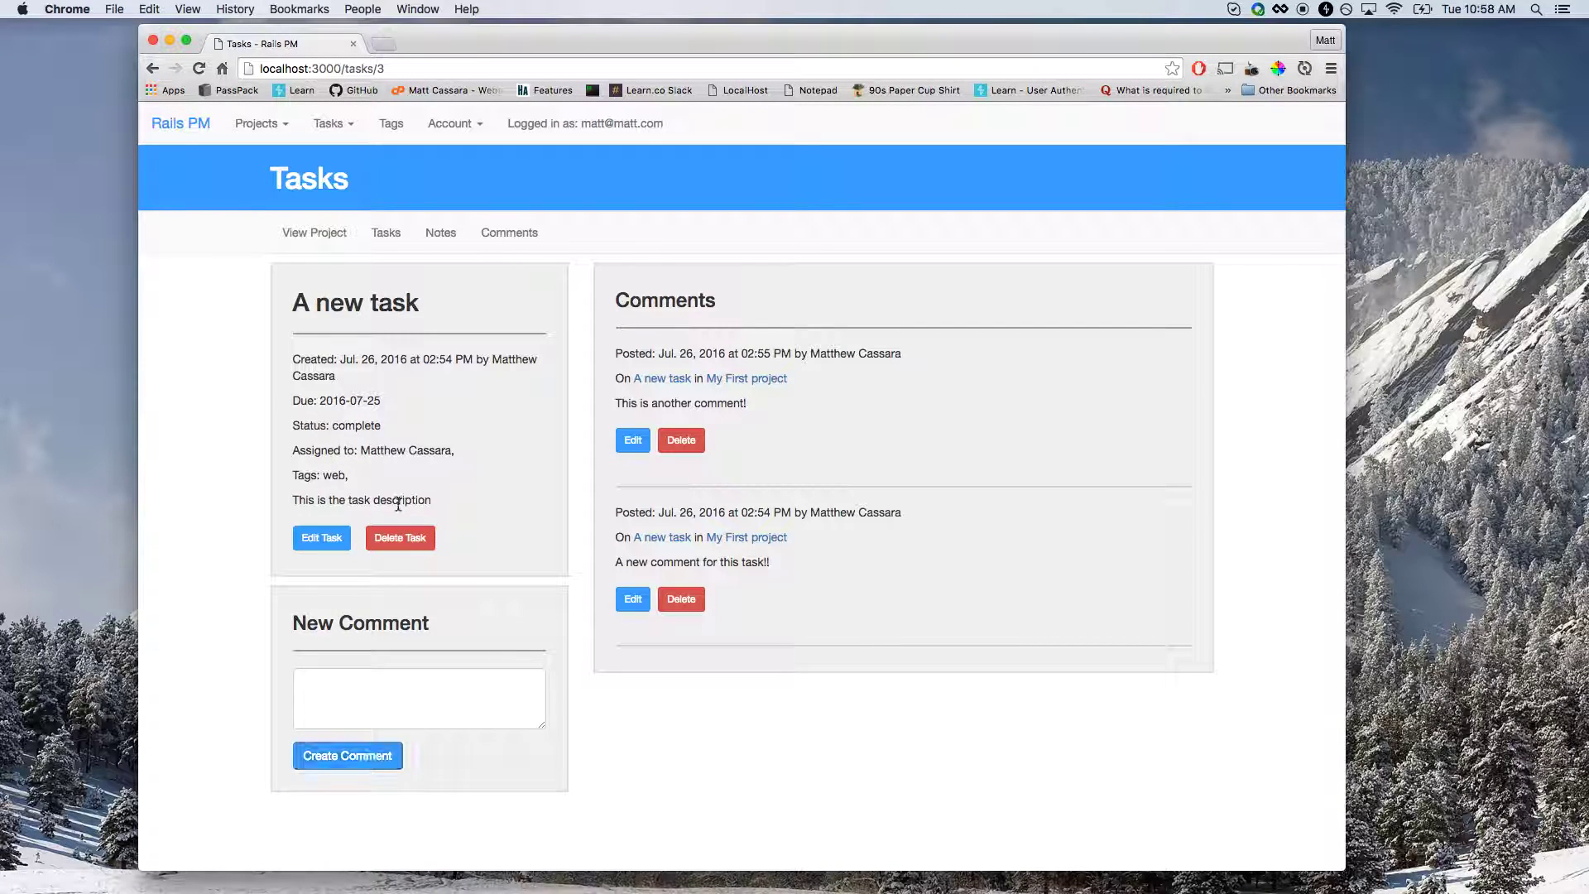
click(334, 232)
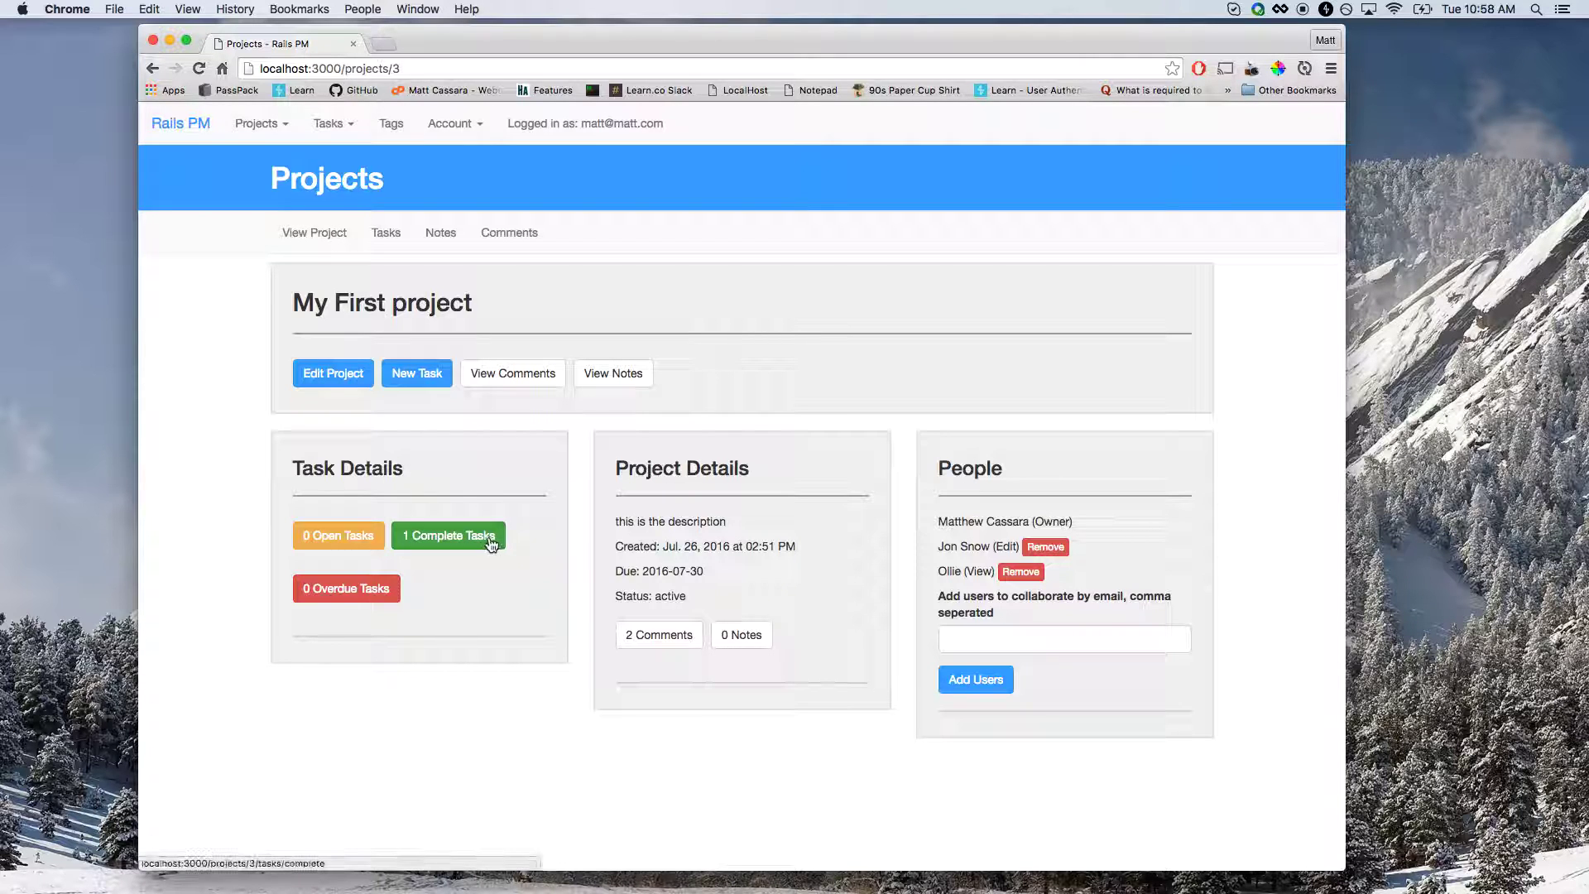
Set My First project's status to Complete, check its title checkmark, and go to Home stats.
click(333, 373)
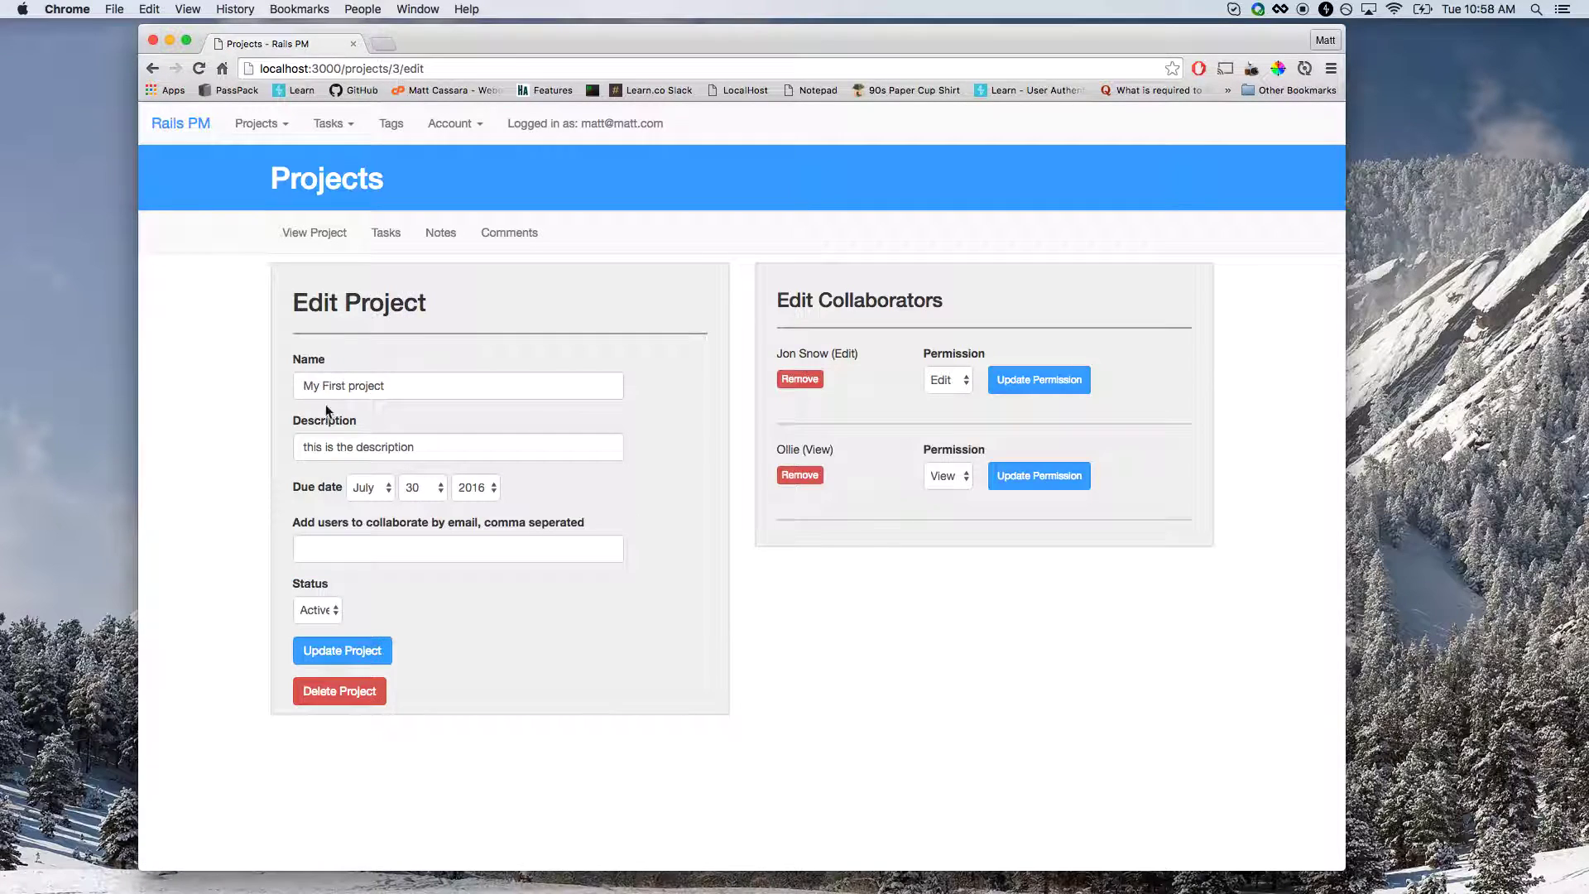
click(336, 617)
click(326, 621)
click(342, 650)
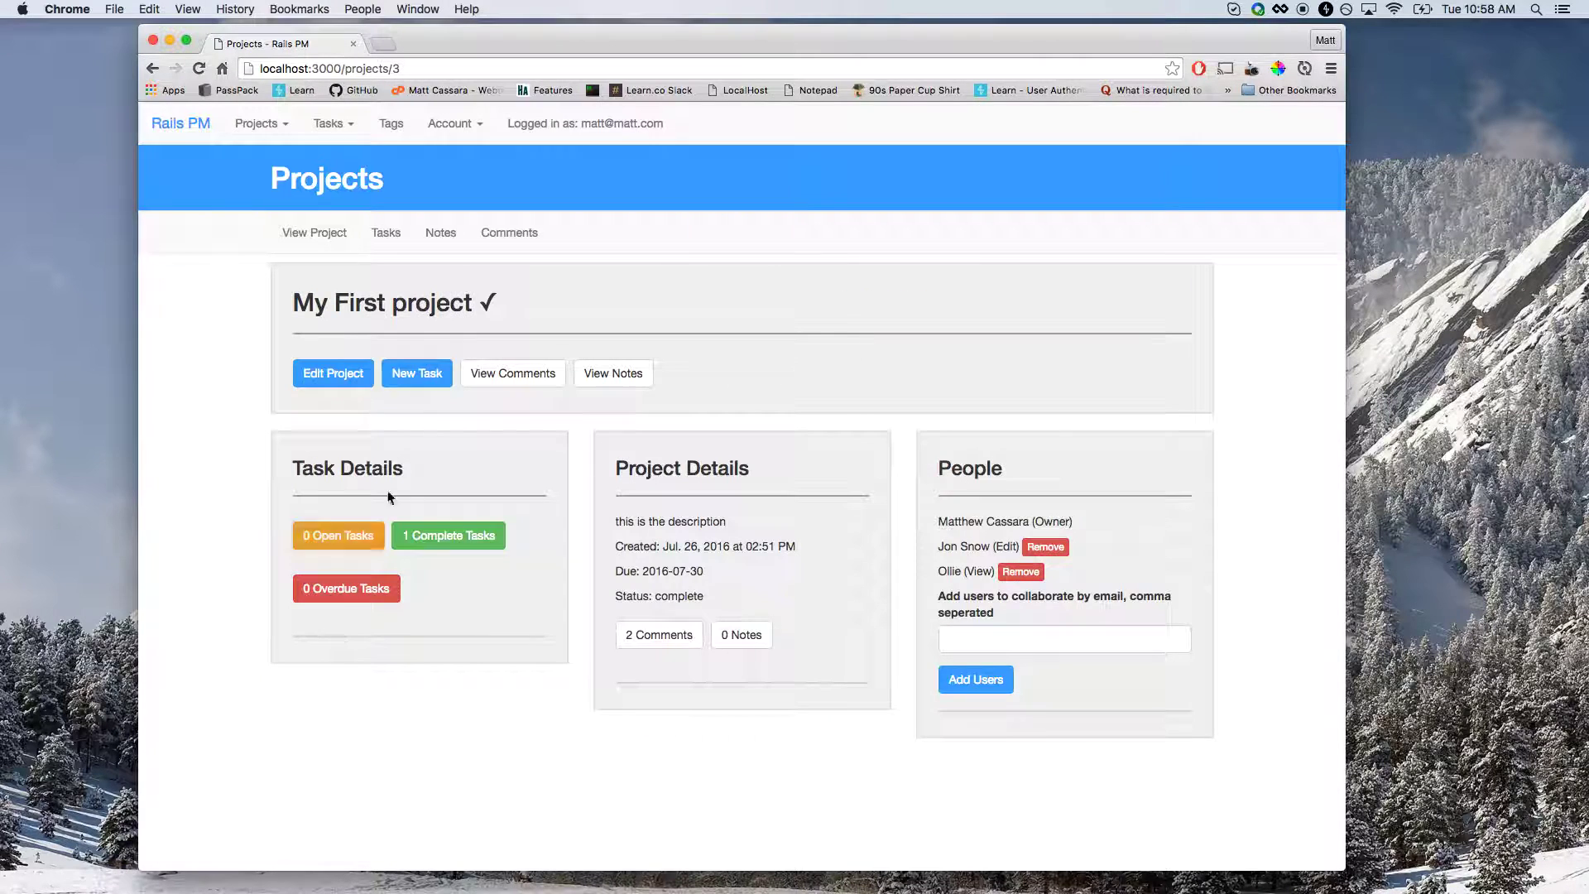
double_click(488, 306)
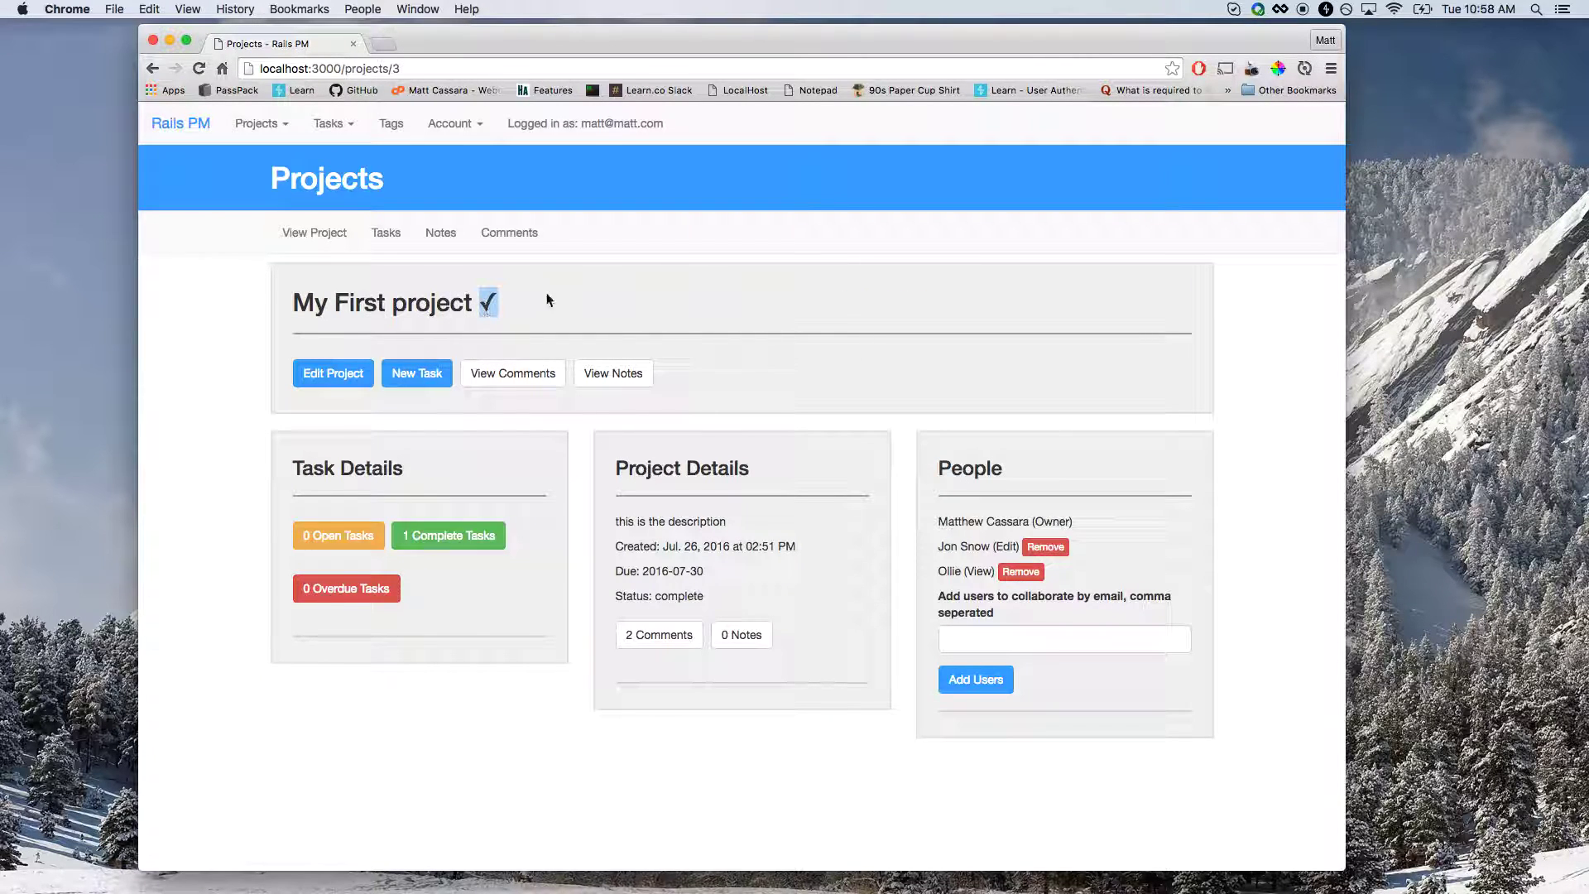
click(490, 292)
click(202, 124)
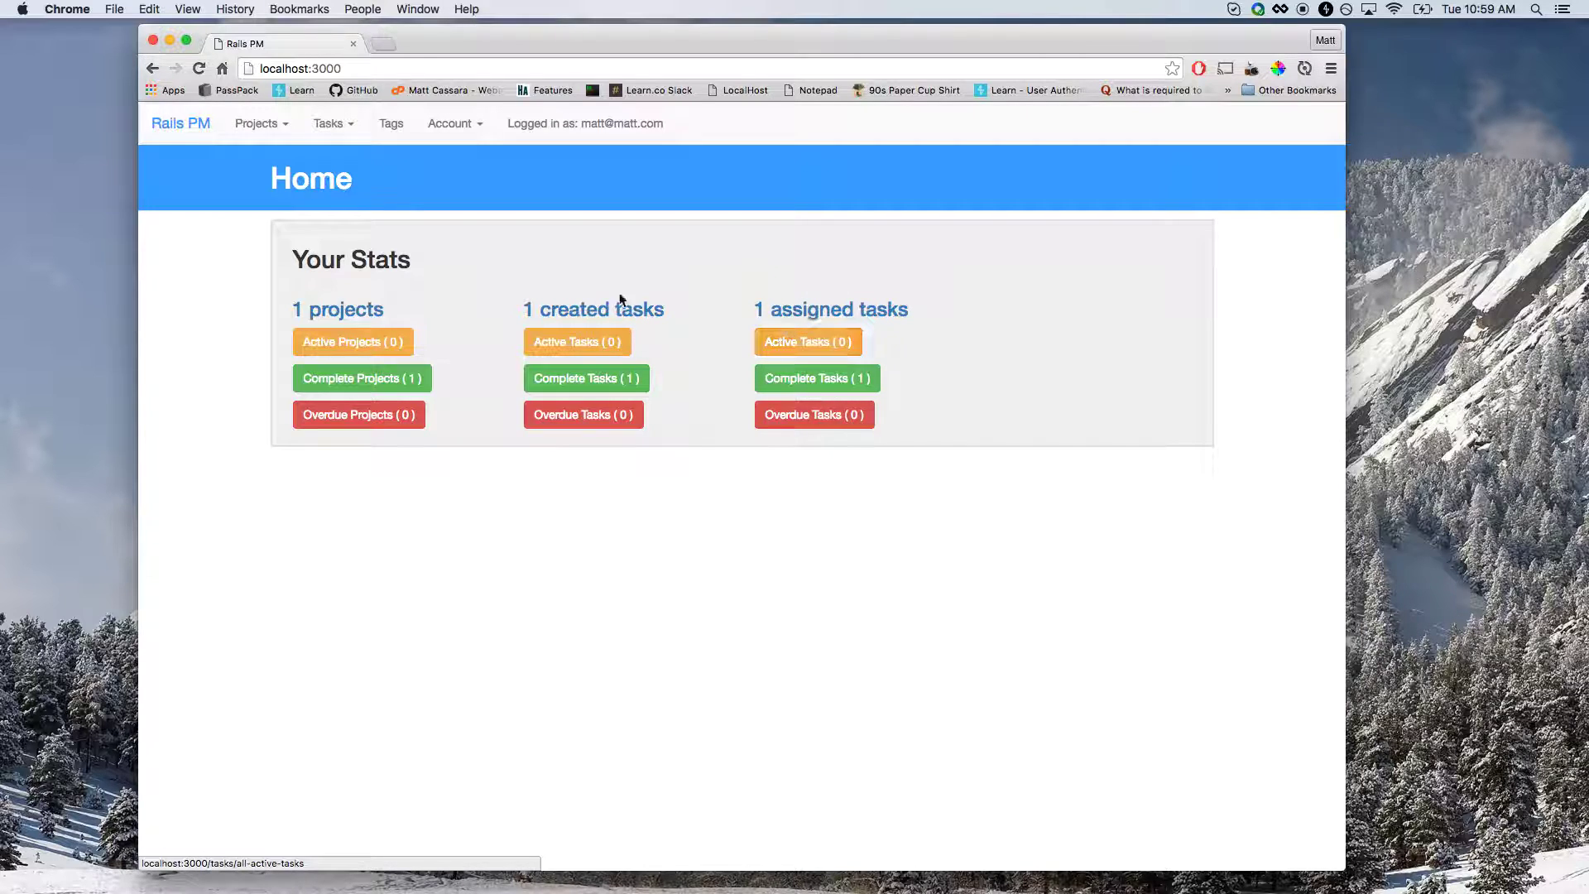
click(372, 318)
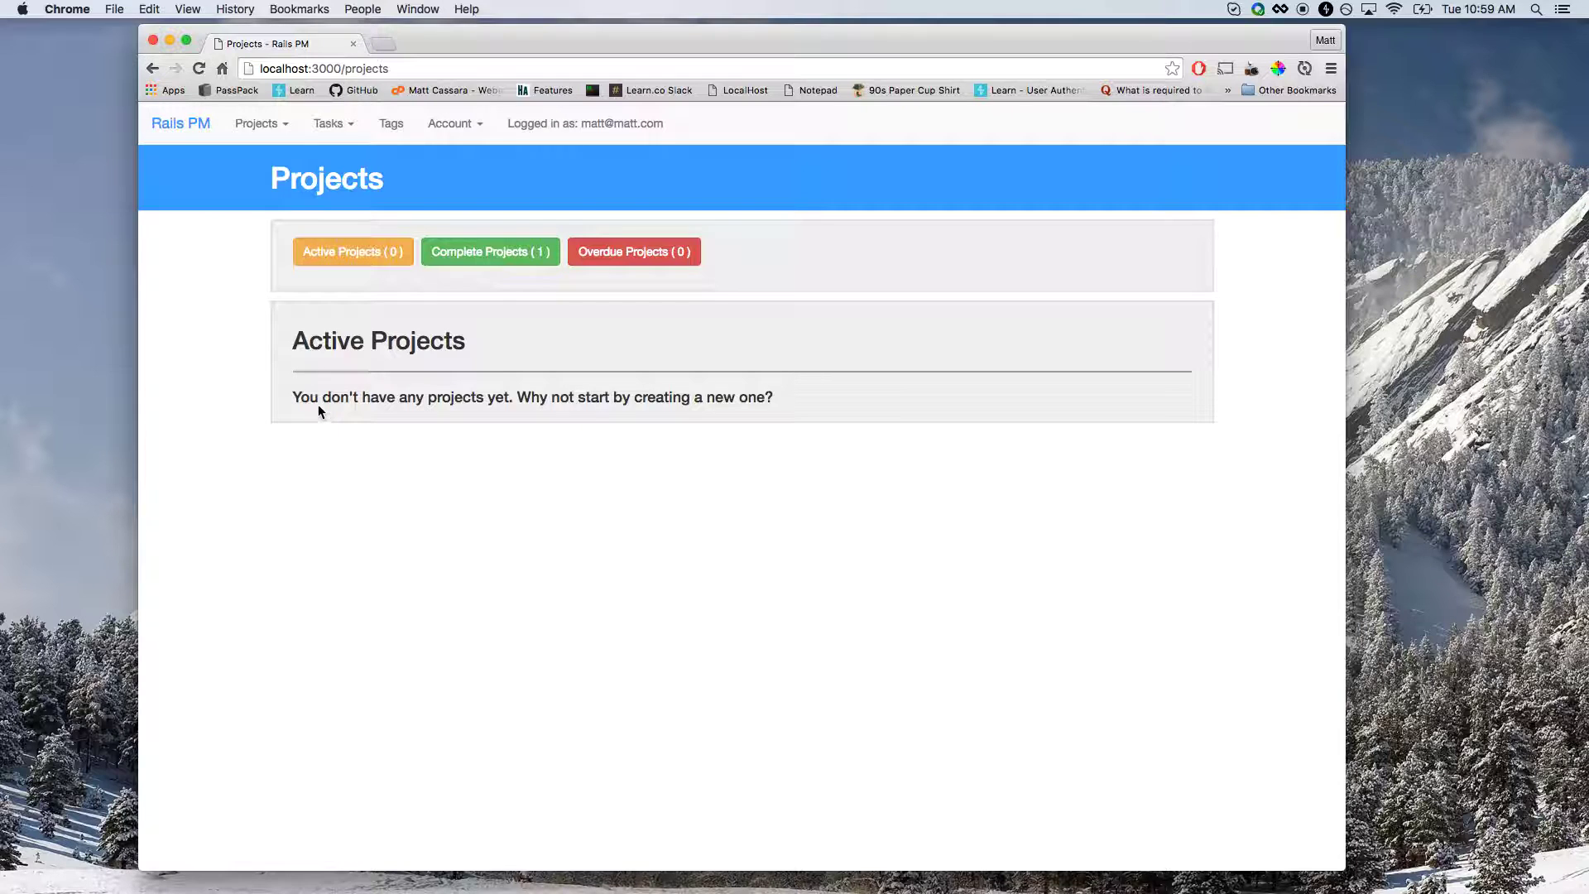
click(486, 258)
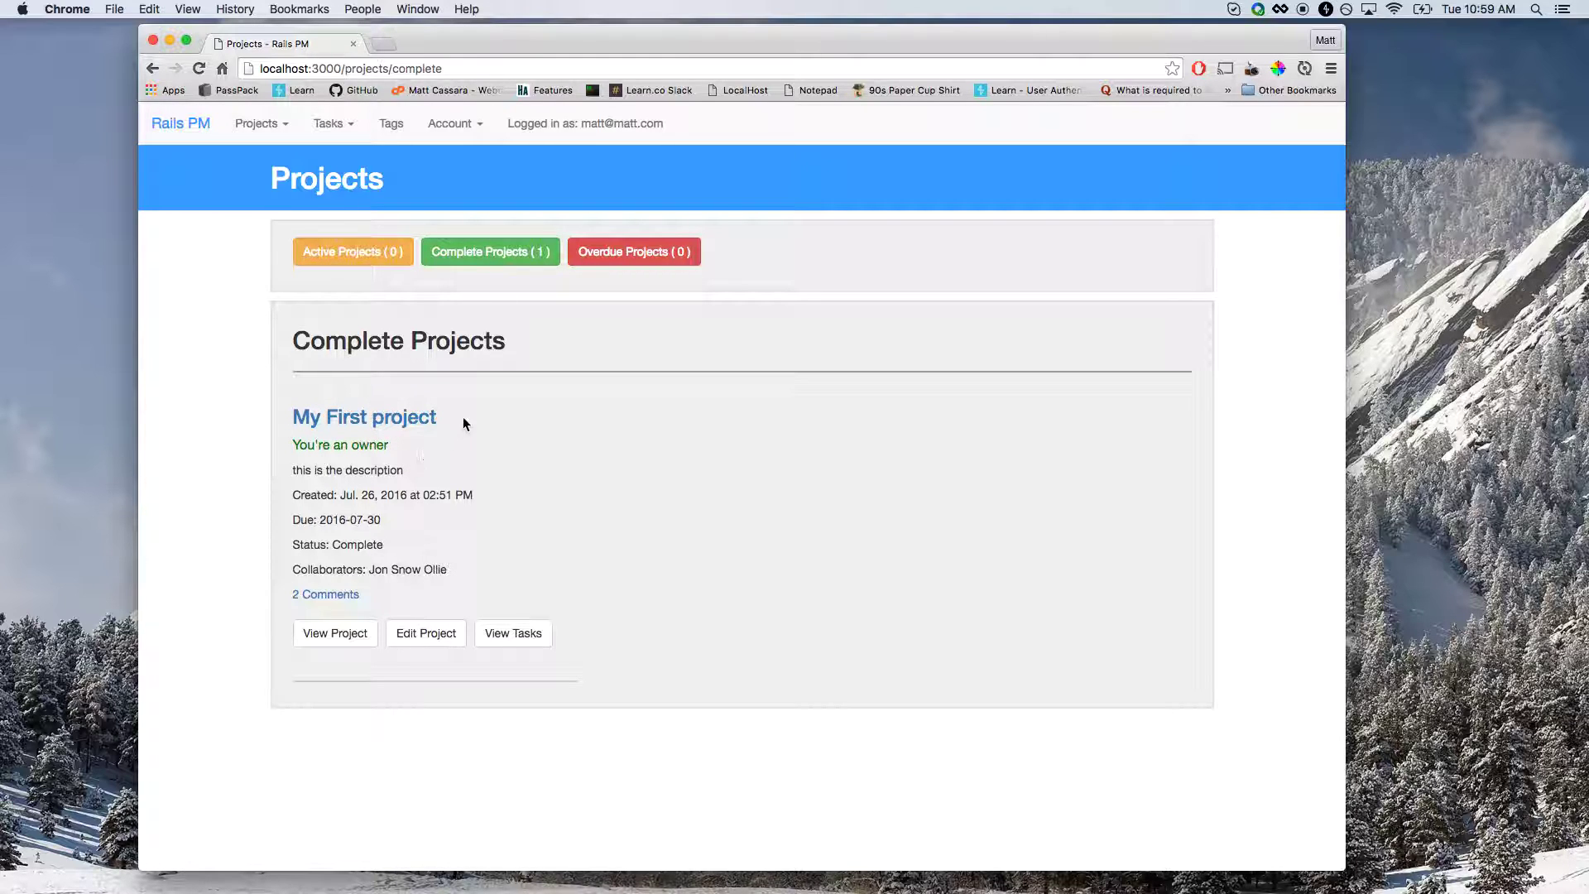
click(182, 121)
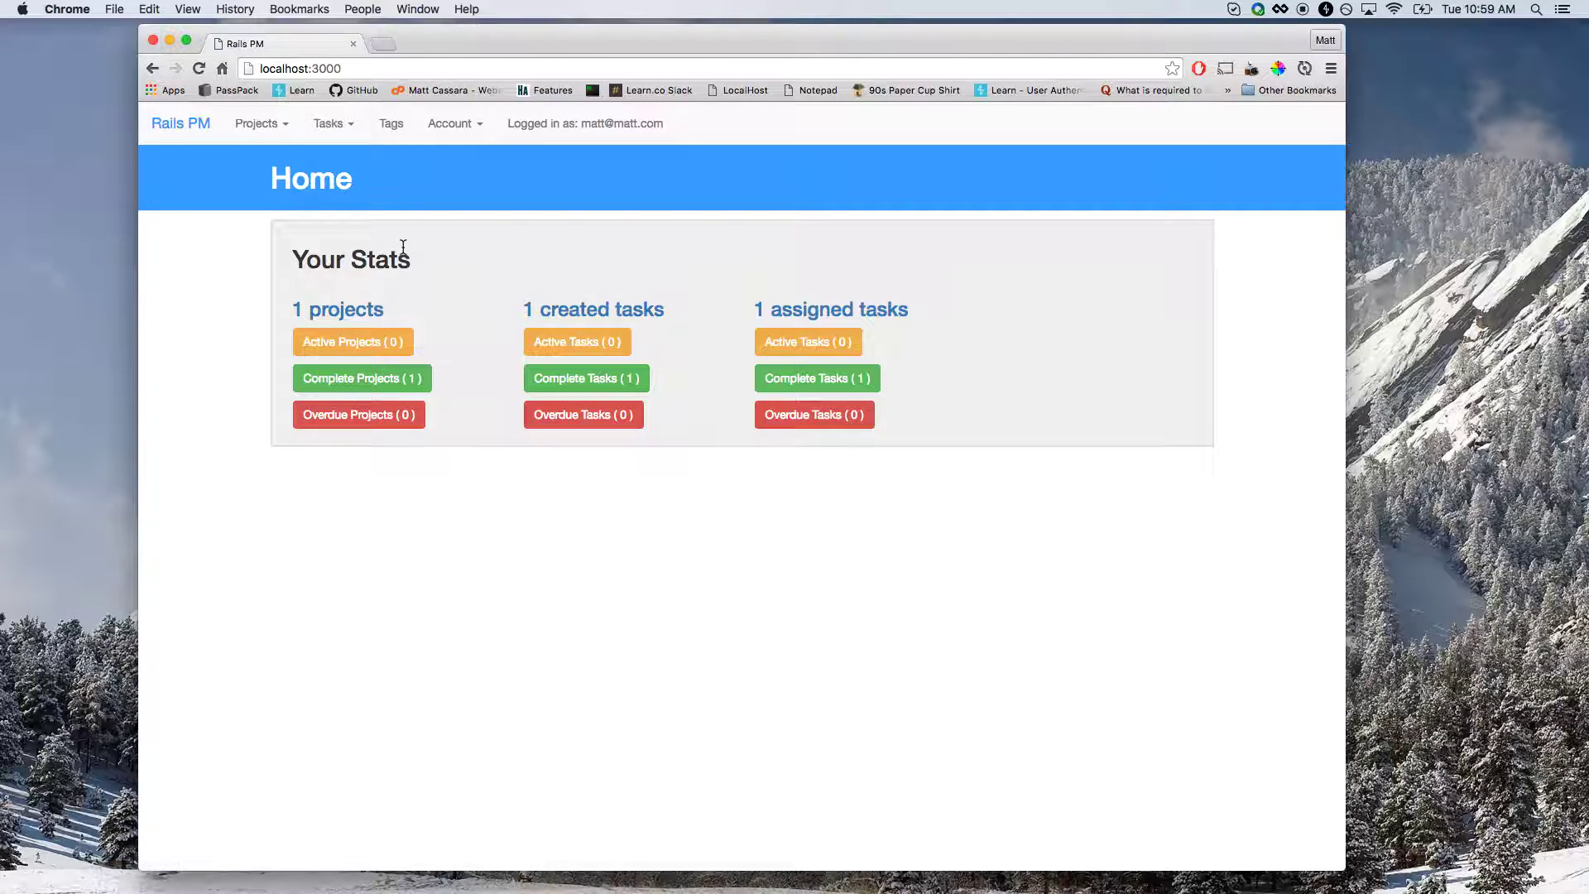
Browse active then completed tasks, open A new task with its web tag, and edit it.
click(581, 306)
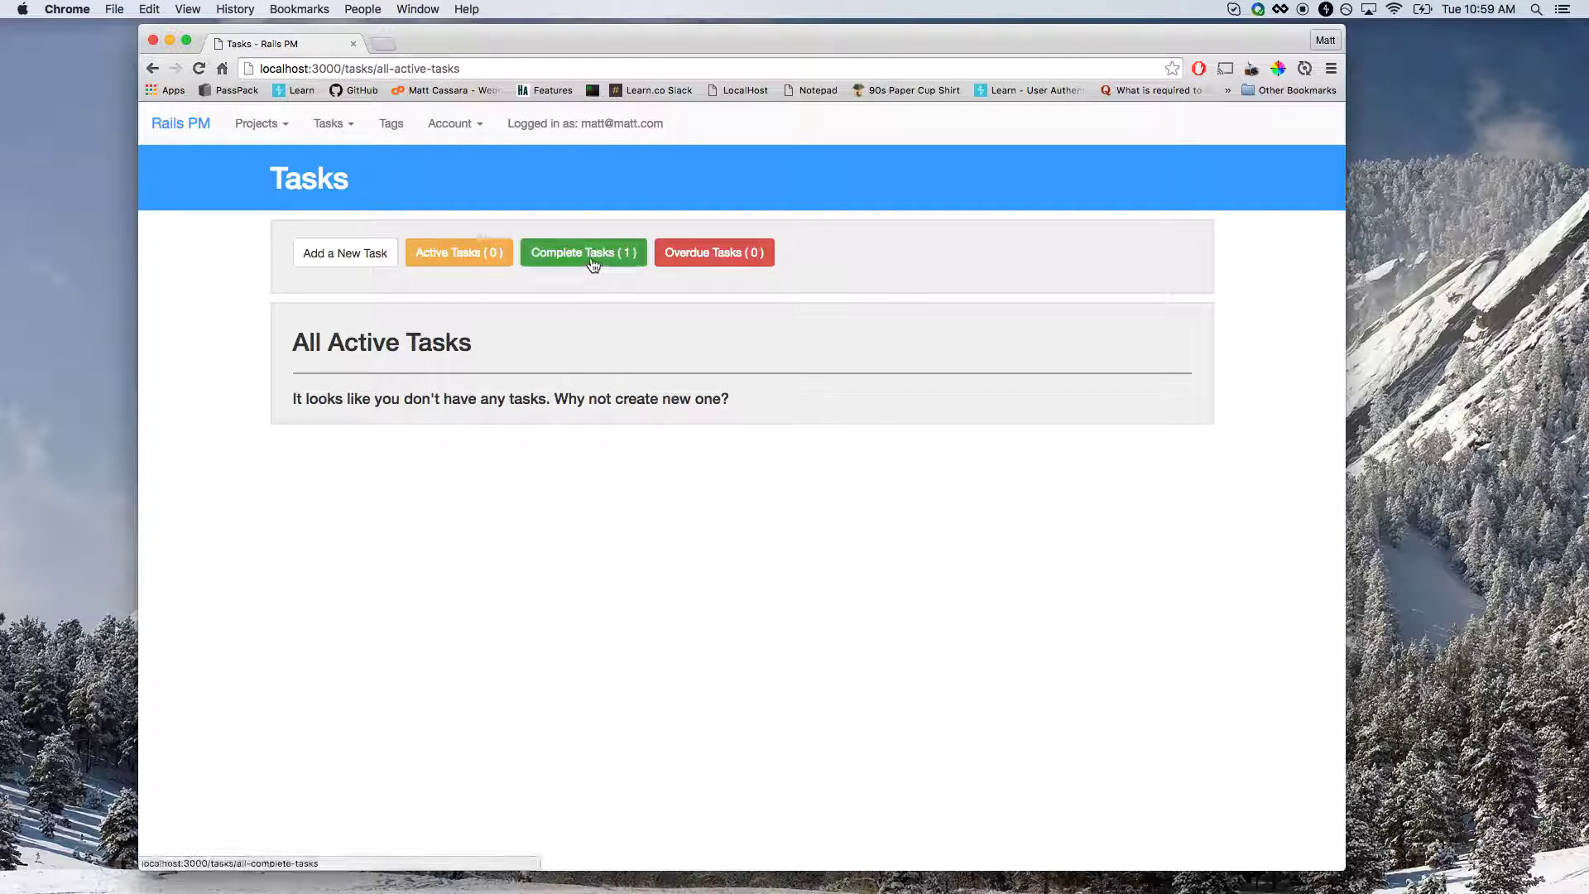
click(593, 263)
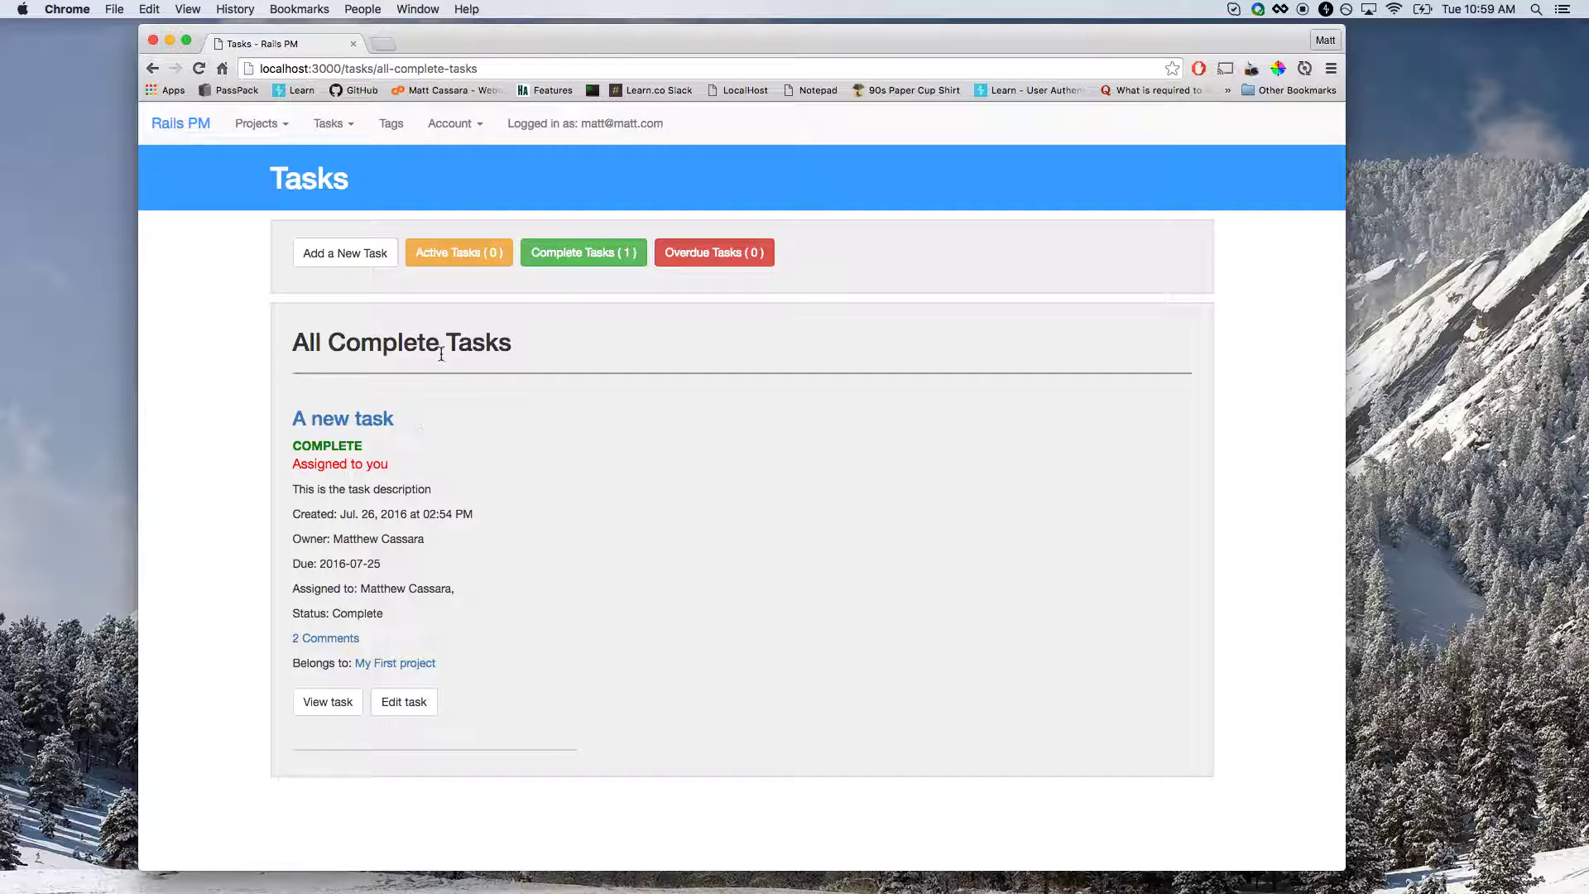
click(371, 427)
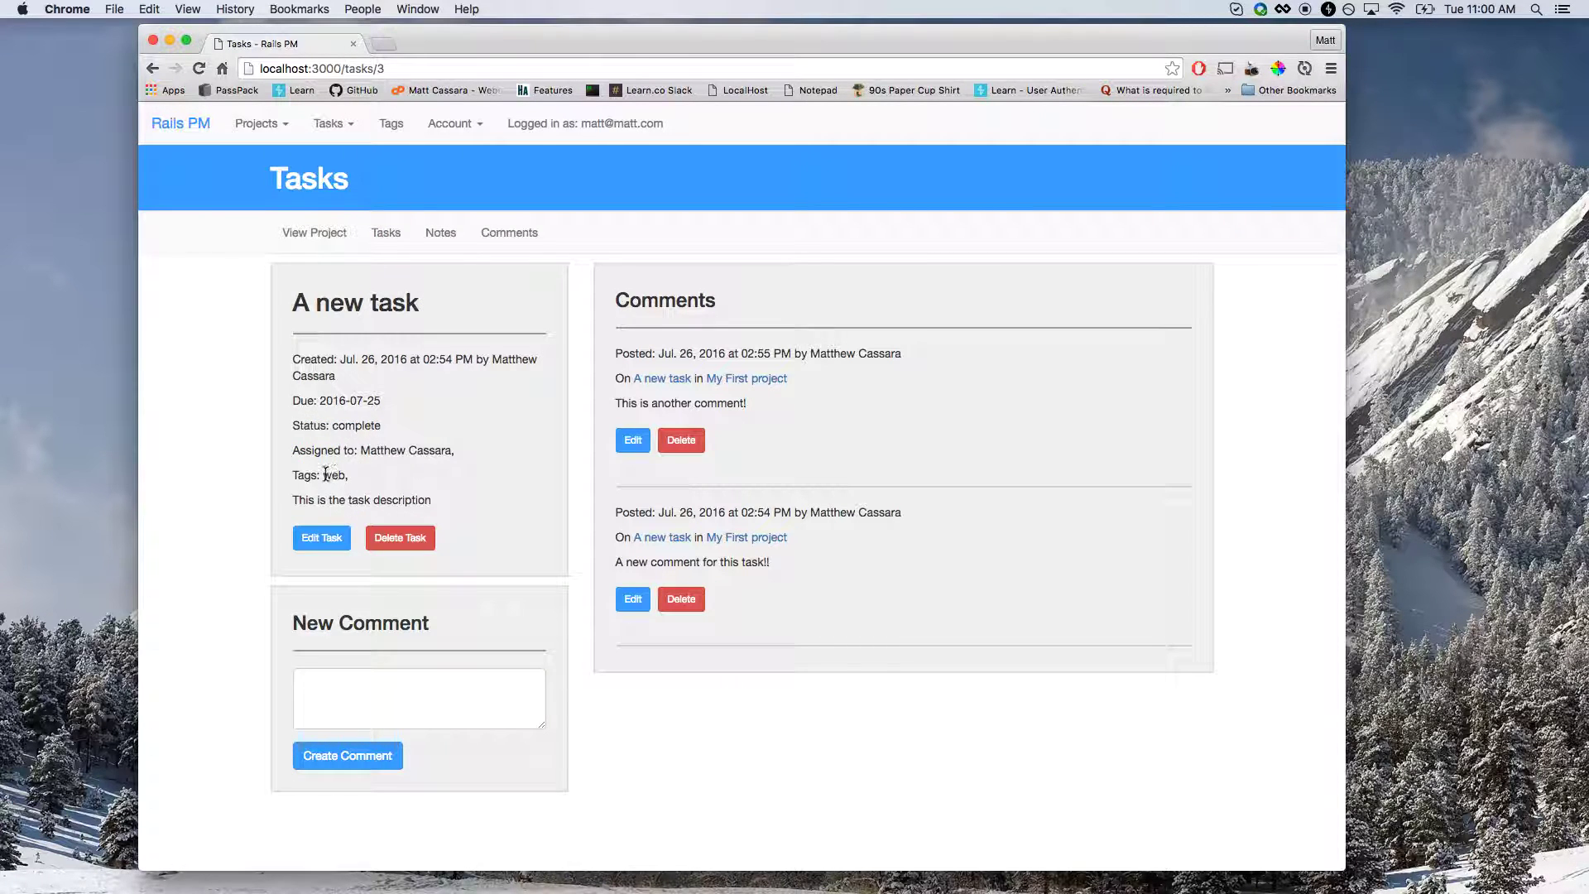
drag(324, 473, 332, 474)
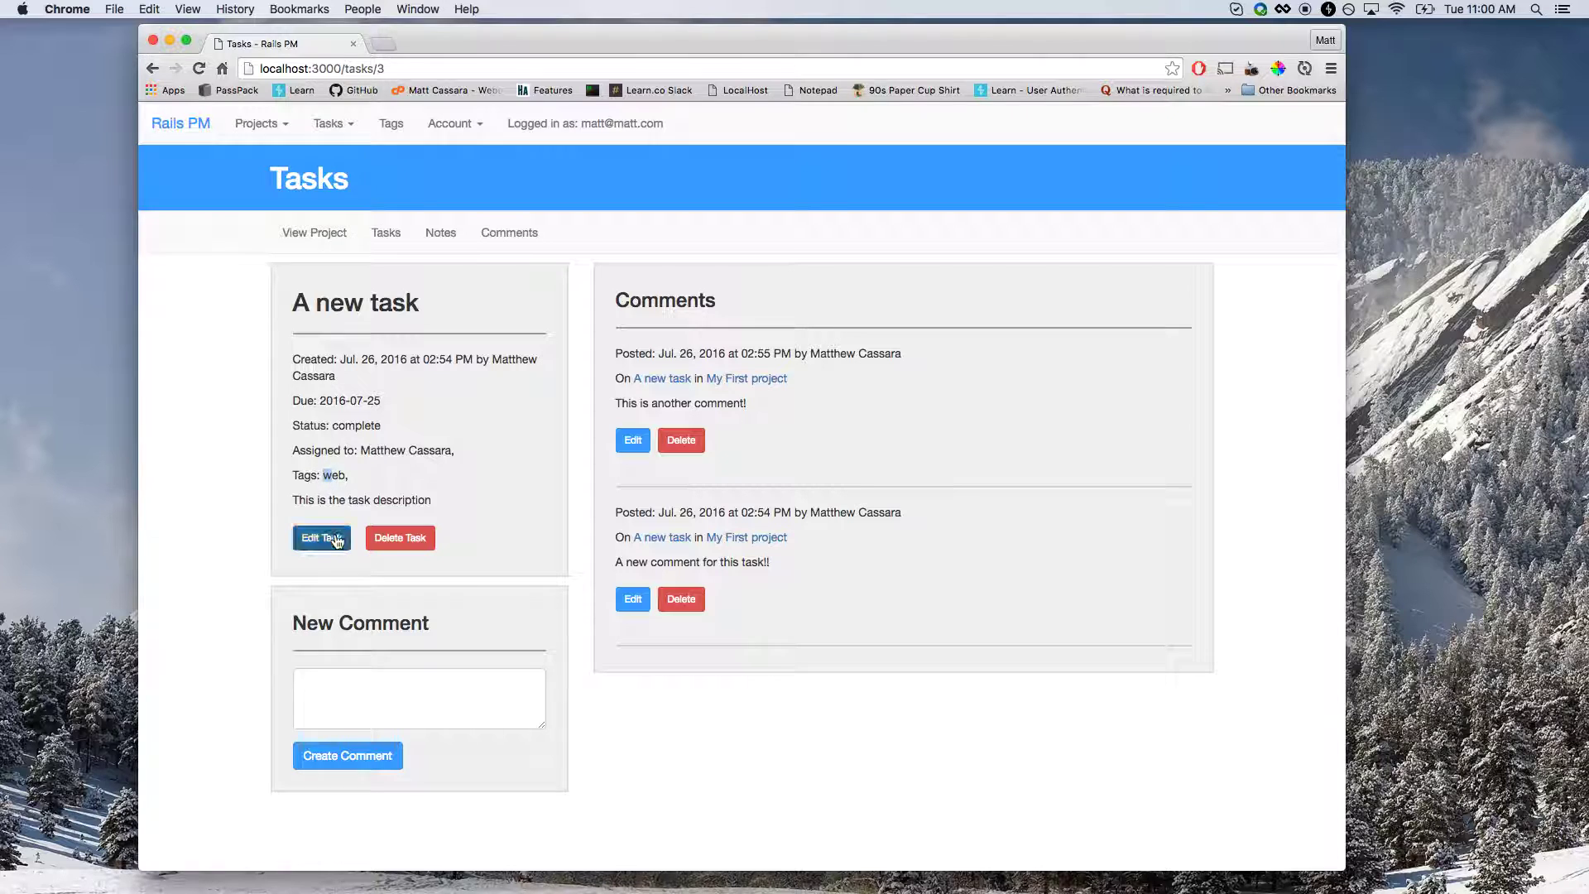
click(328, 476)
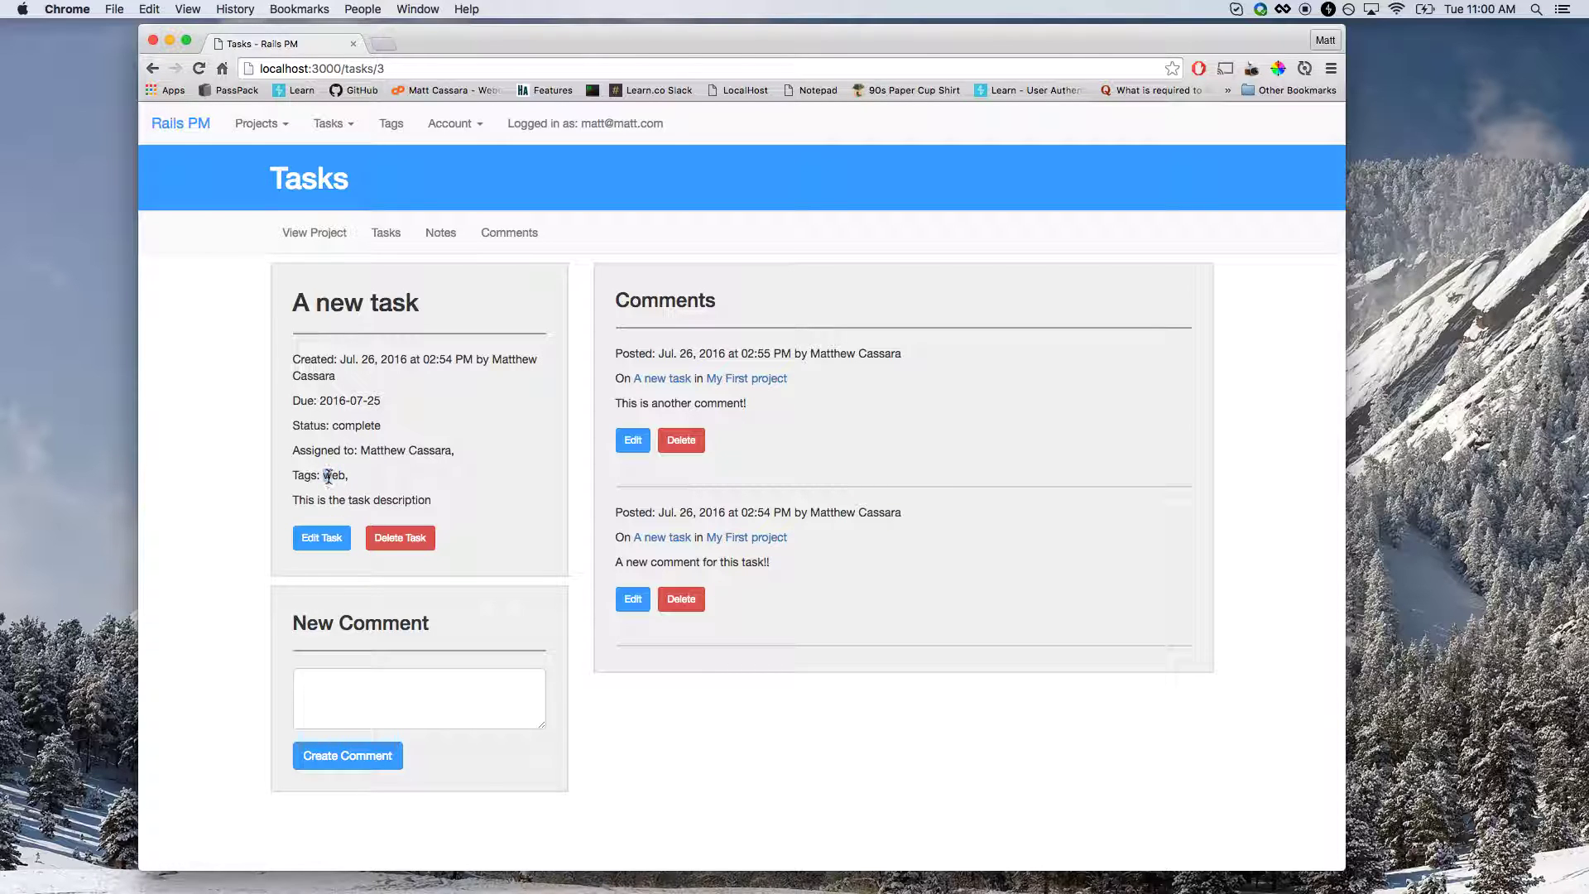
click(319, 540)
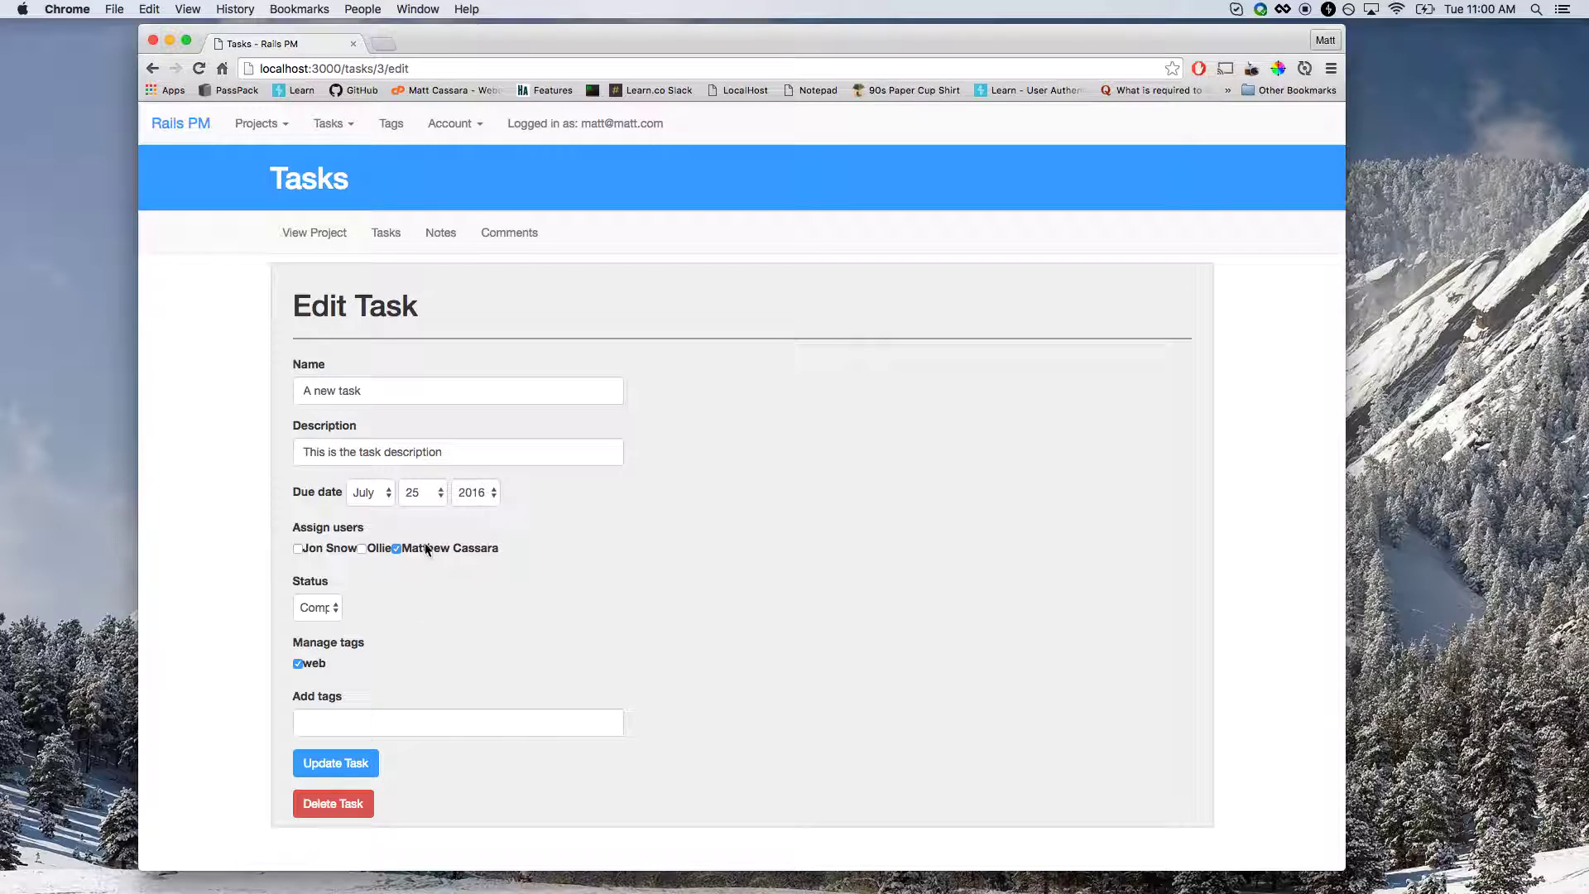
Open the Tags page and delete the rails and ruby tags.
click(394, 130)
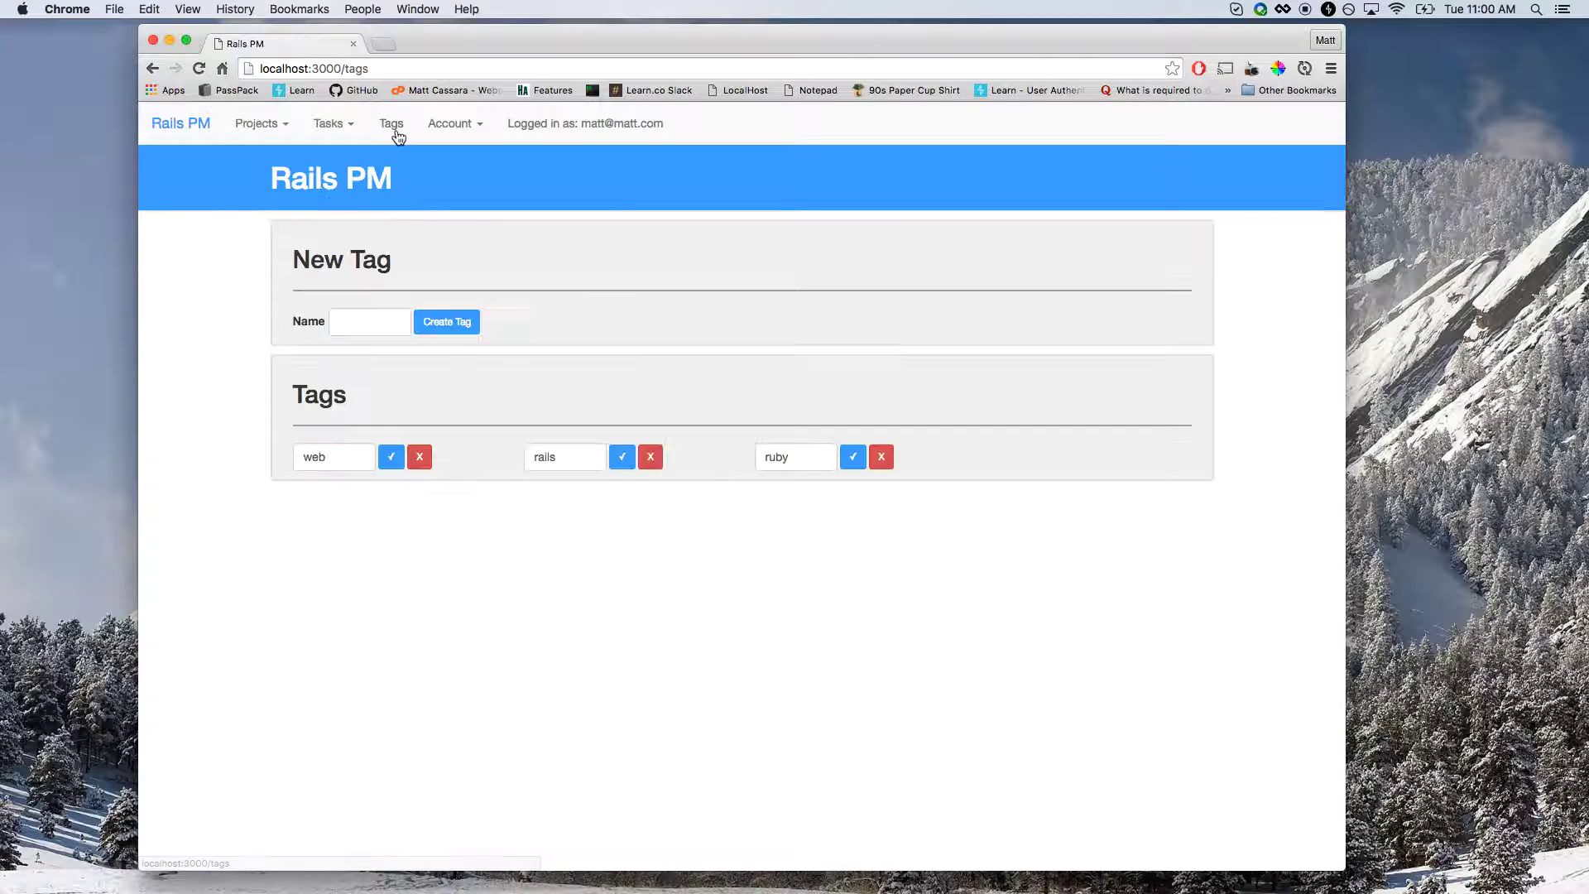
click(353, 457)
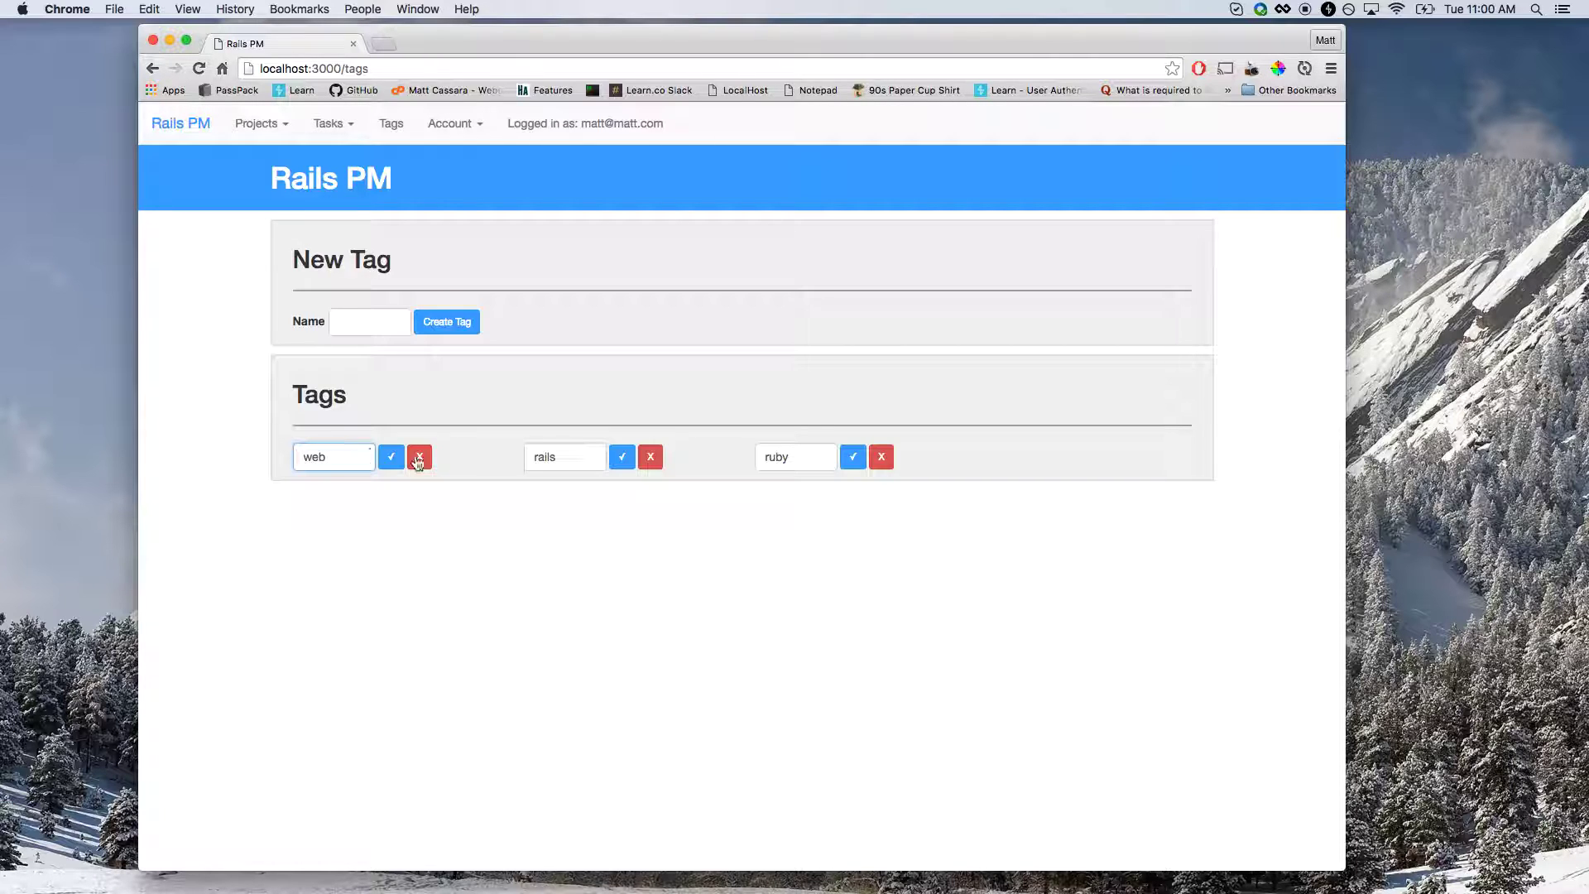
click(652, 460)
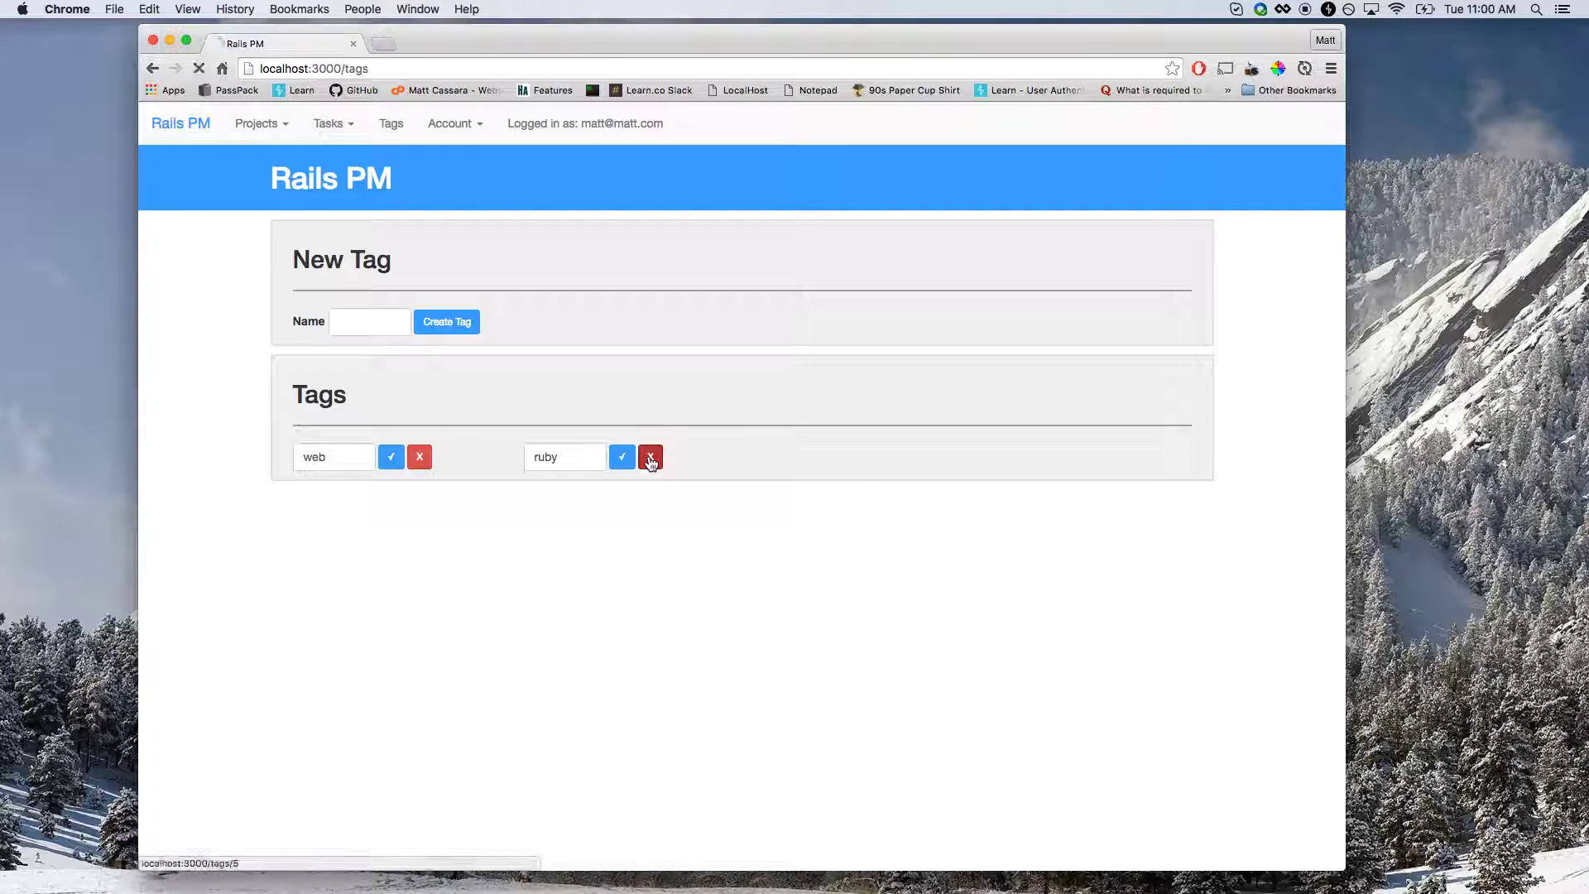
click(652, 460)
Re-create the ruby tag, then submit a duplicate ruby tag that gets rejected.
click(343, 317)
text(ruby)
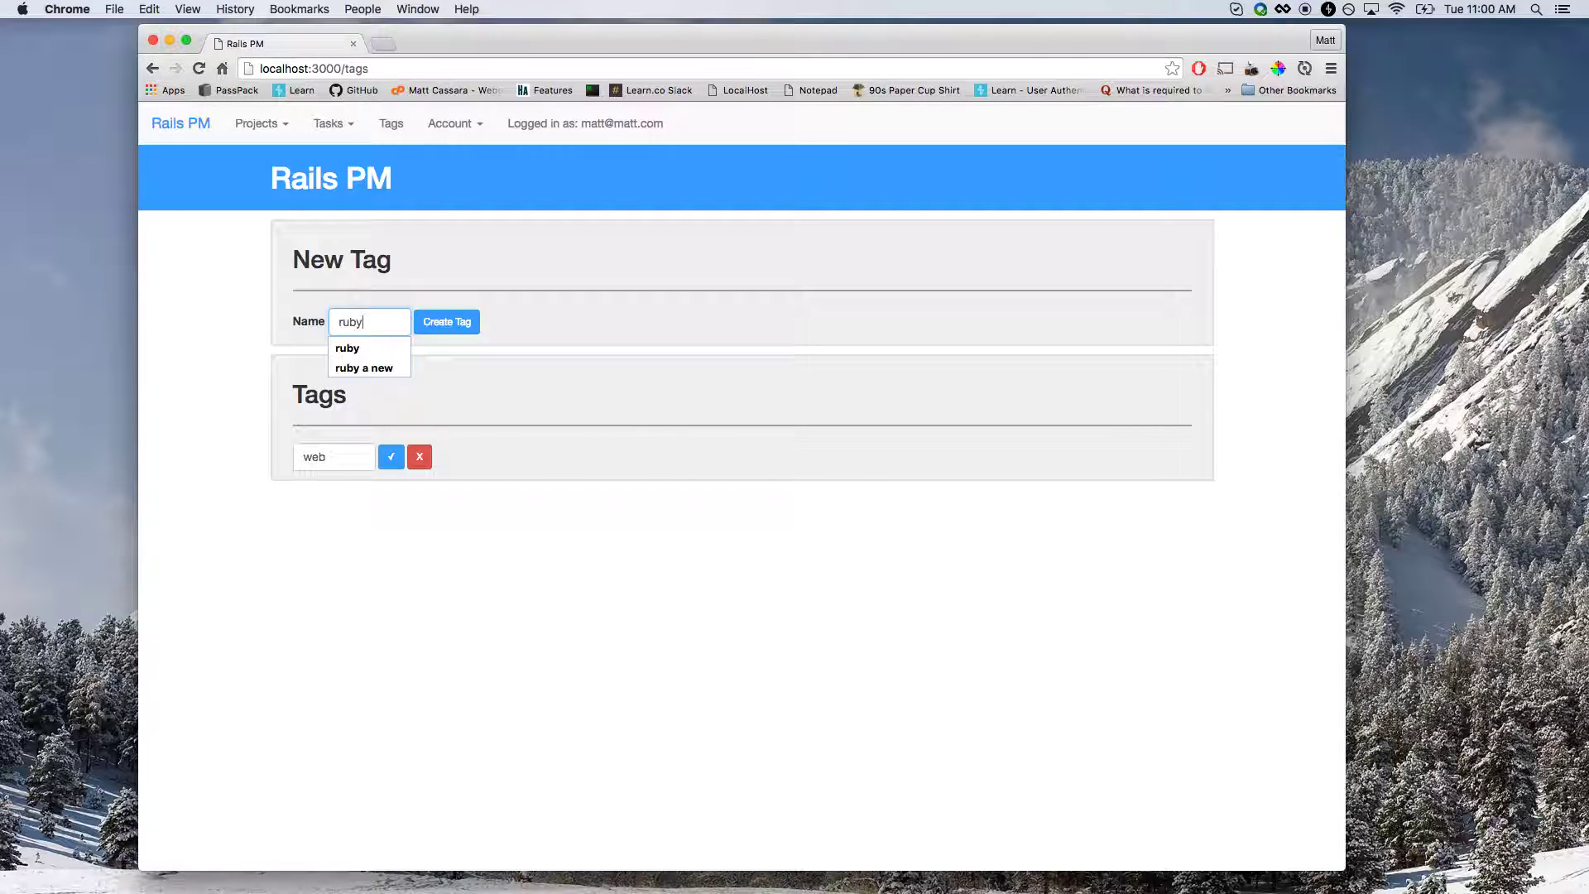
key(Return)
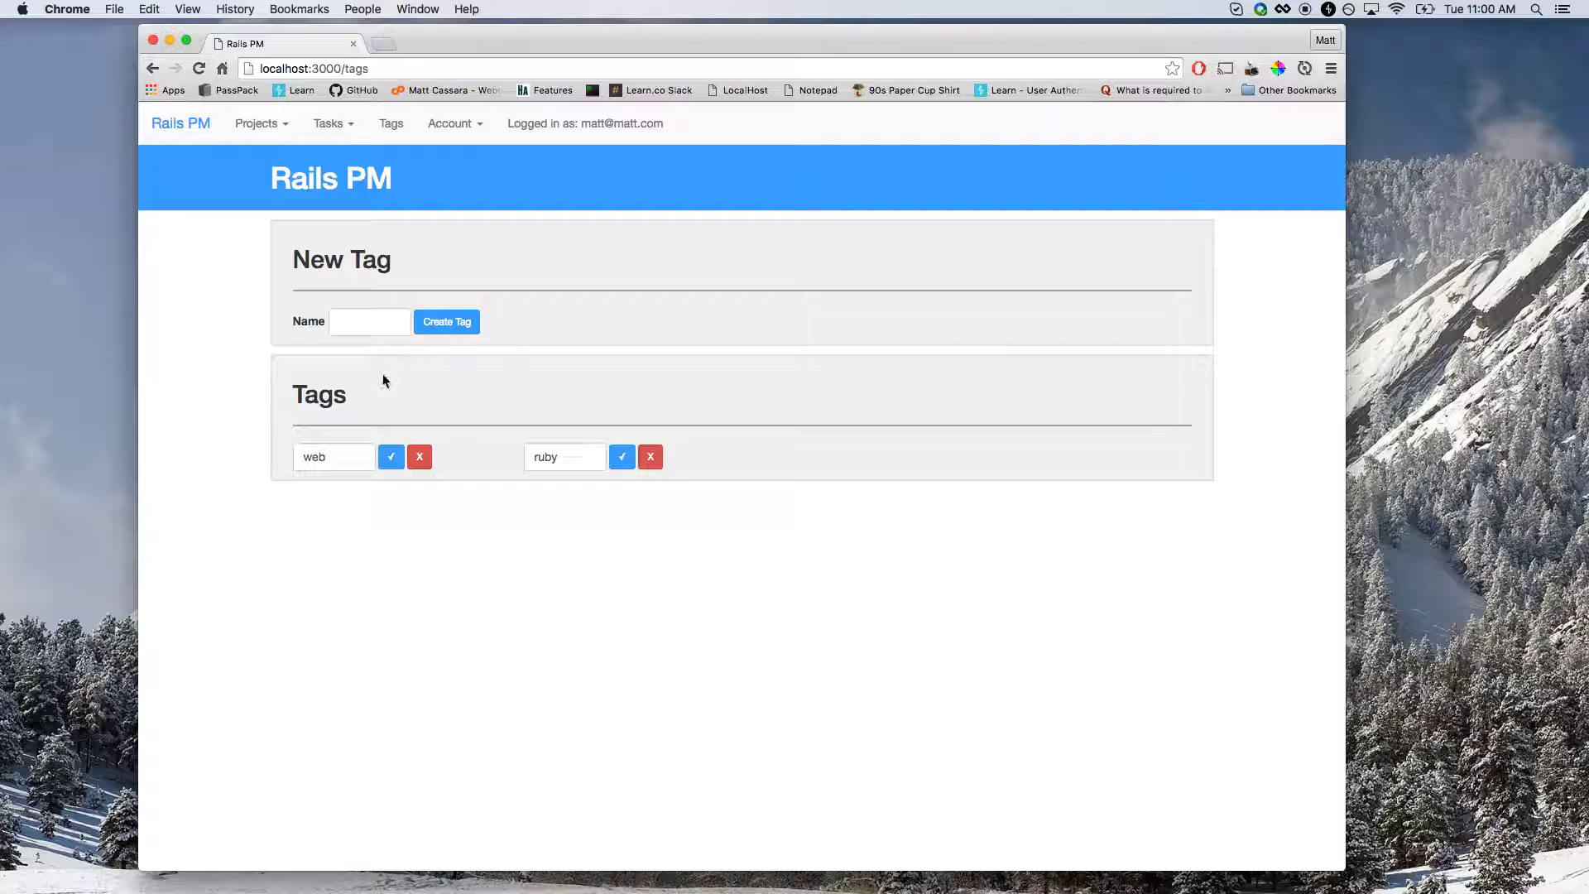
click(379, 325)
text(ruby)
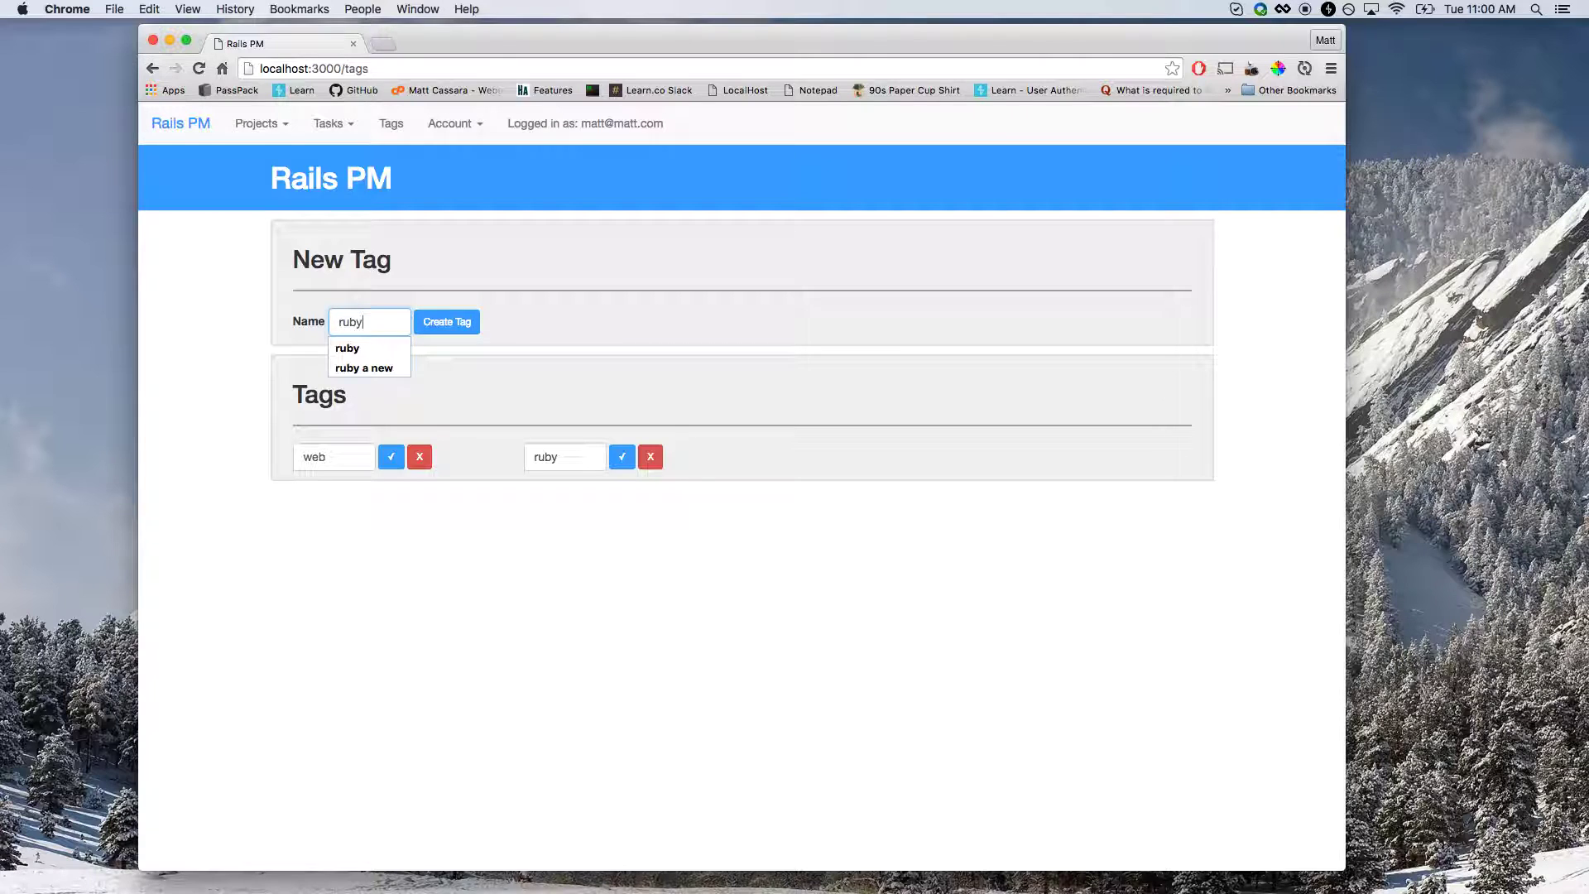
key(Return)
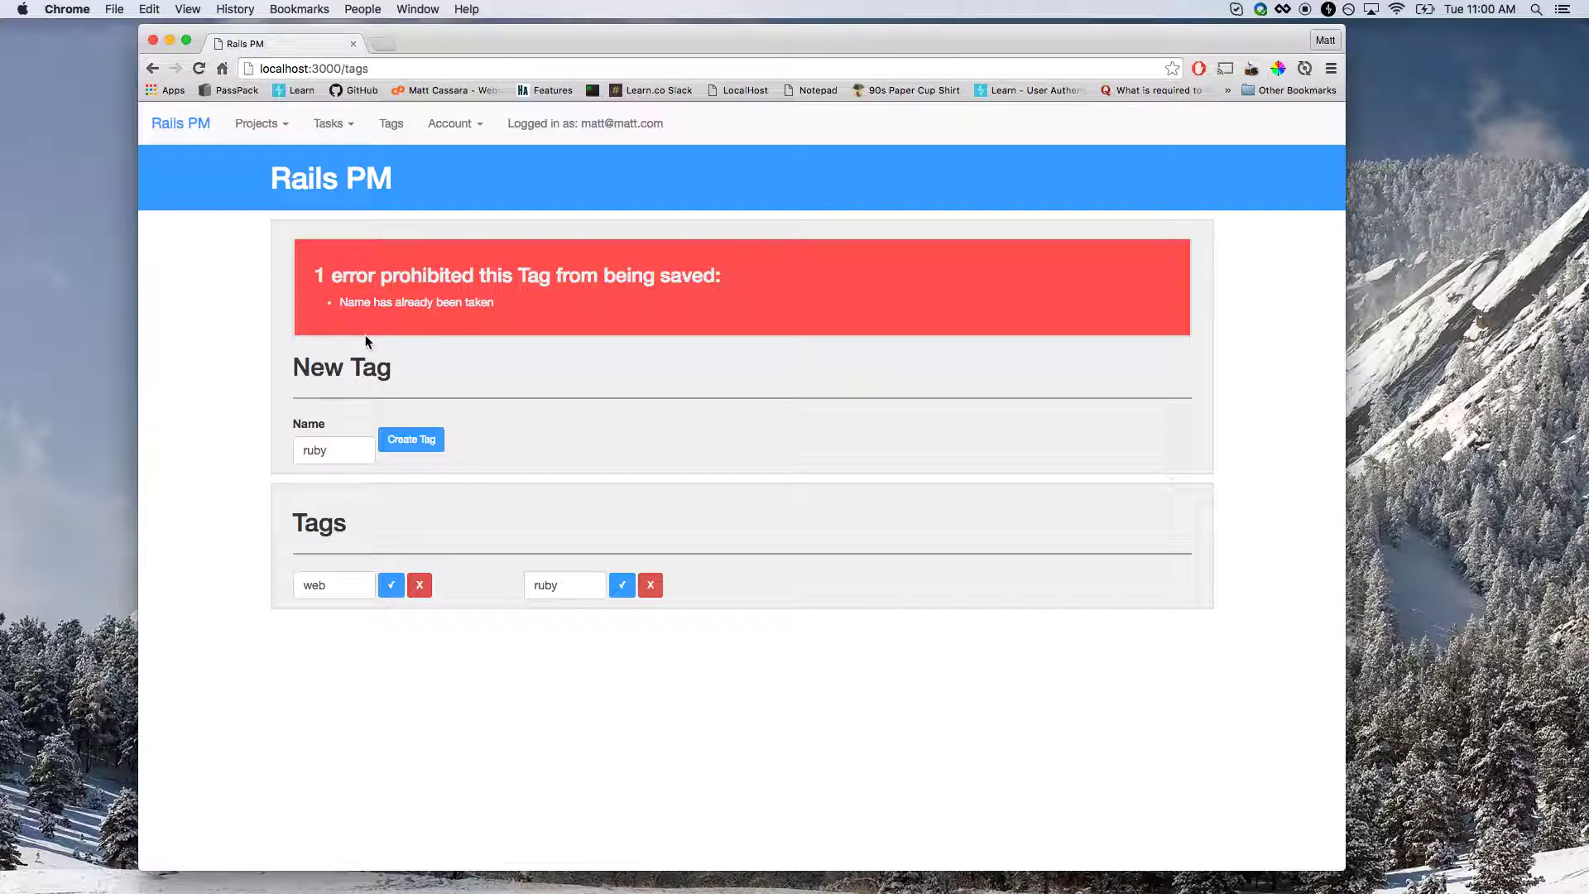
Append '!!!' to the rejected name to create the ruby!!! tag.
click(347, 460)
text(!!!)
key(Return)
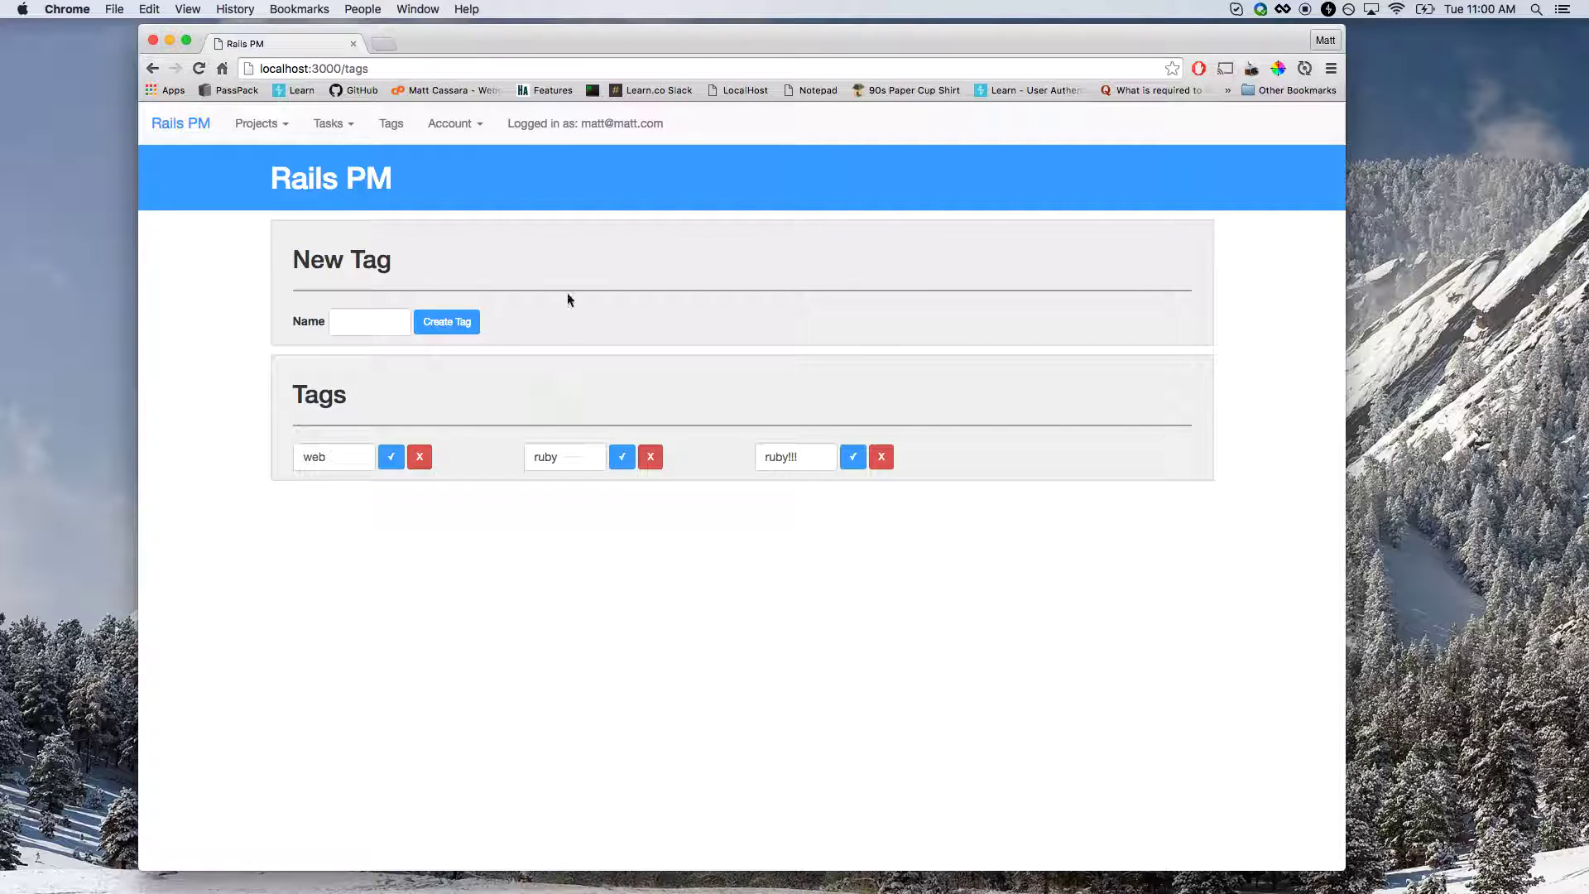
click(468, 135)
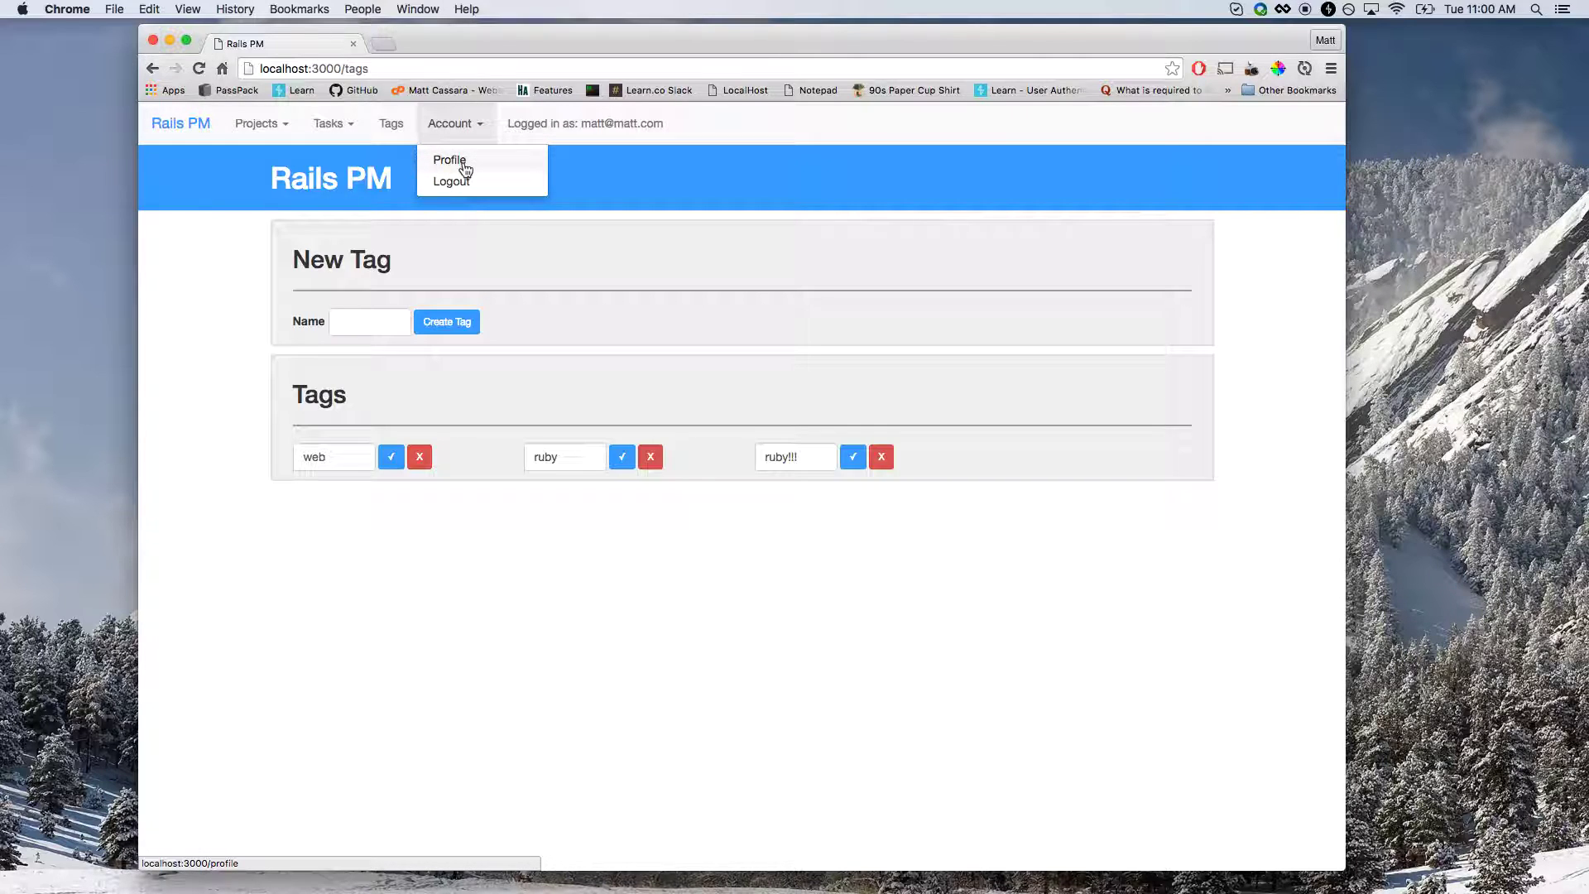
Append '!!' to the profile name and save the profile.
click(465, 166)
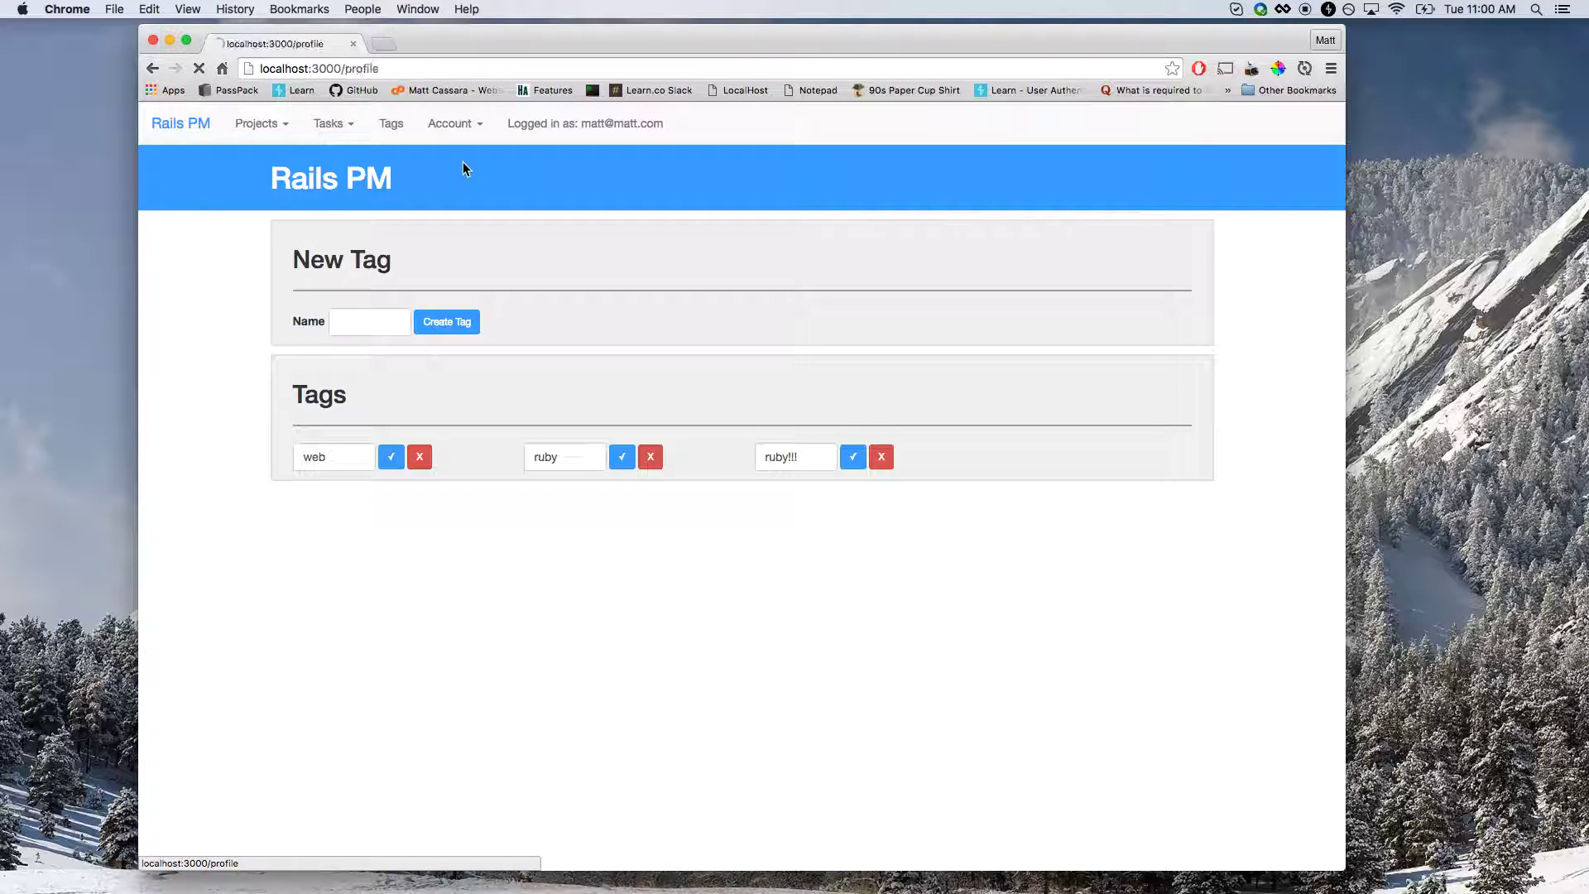
drag(294, 259, 485, 262)
click(423, 282)
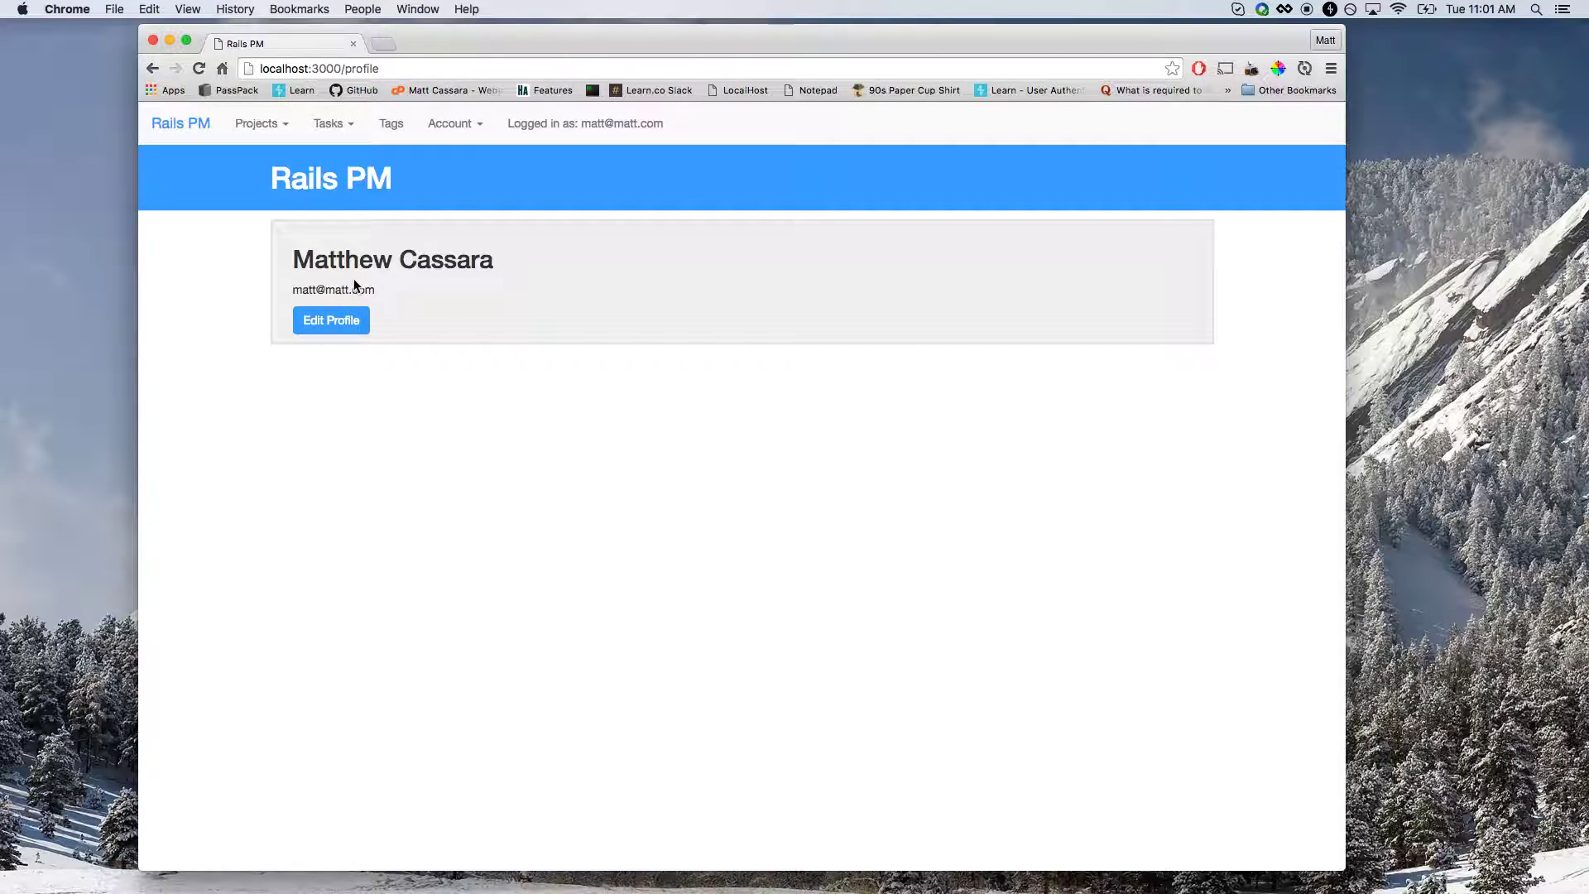
click(332, 321)
click(332, 337)
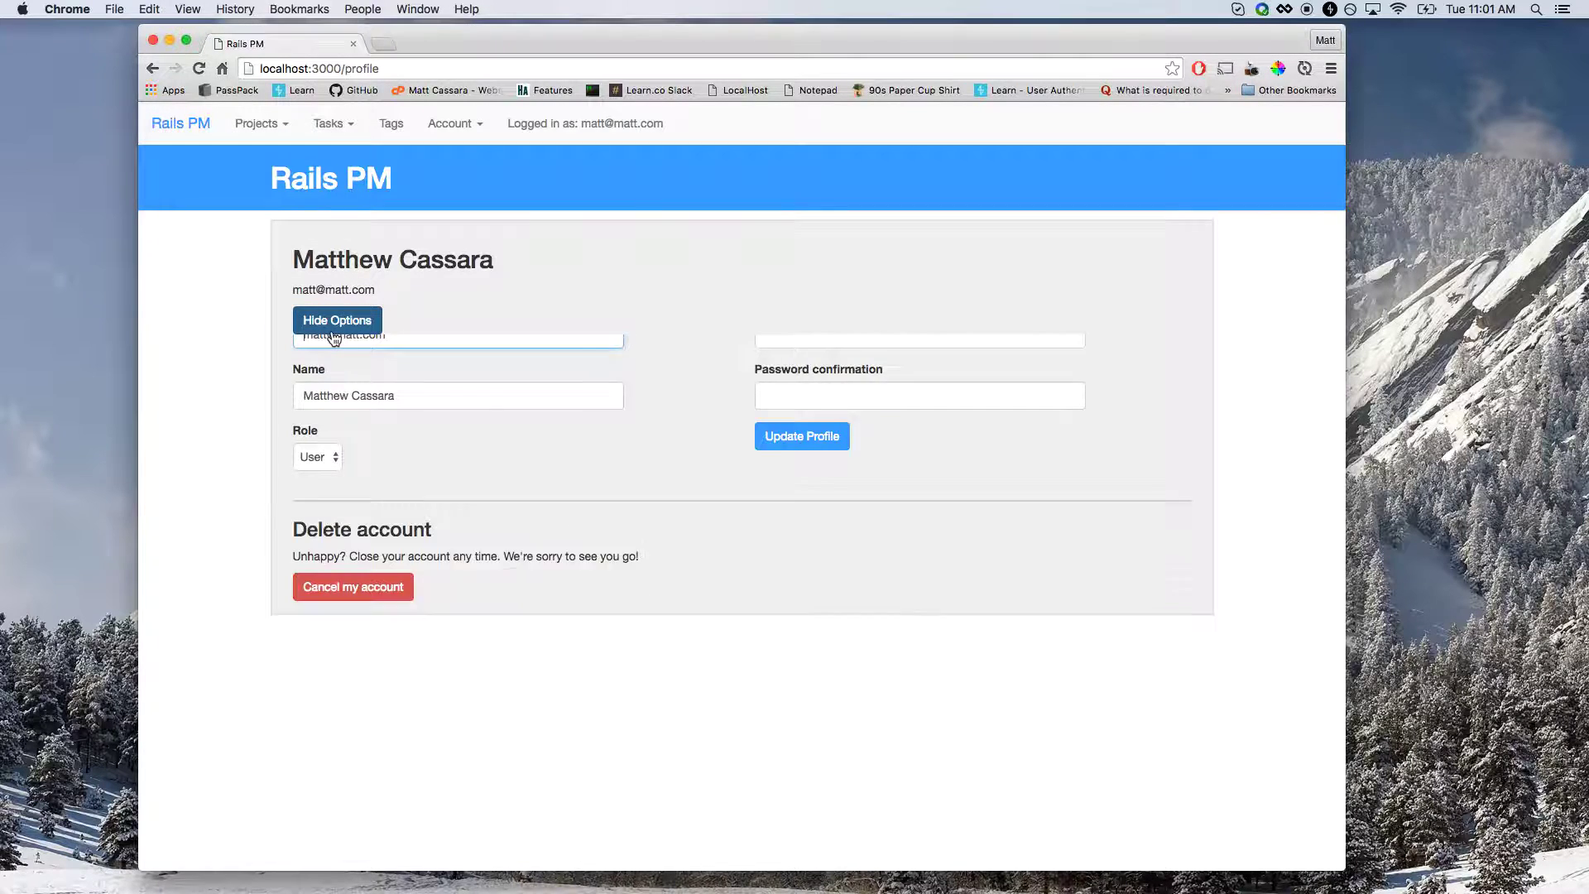
click(414, 506)
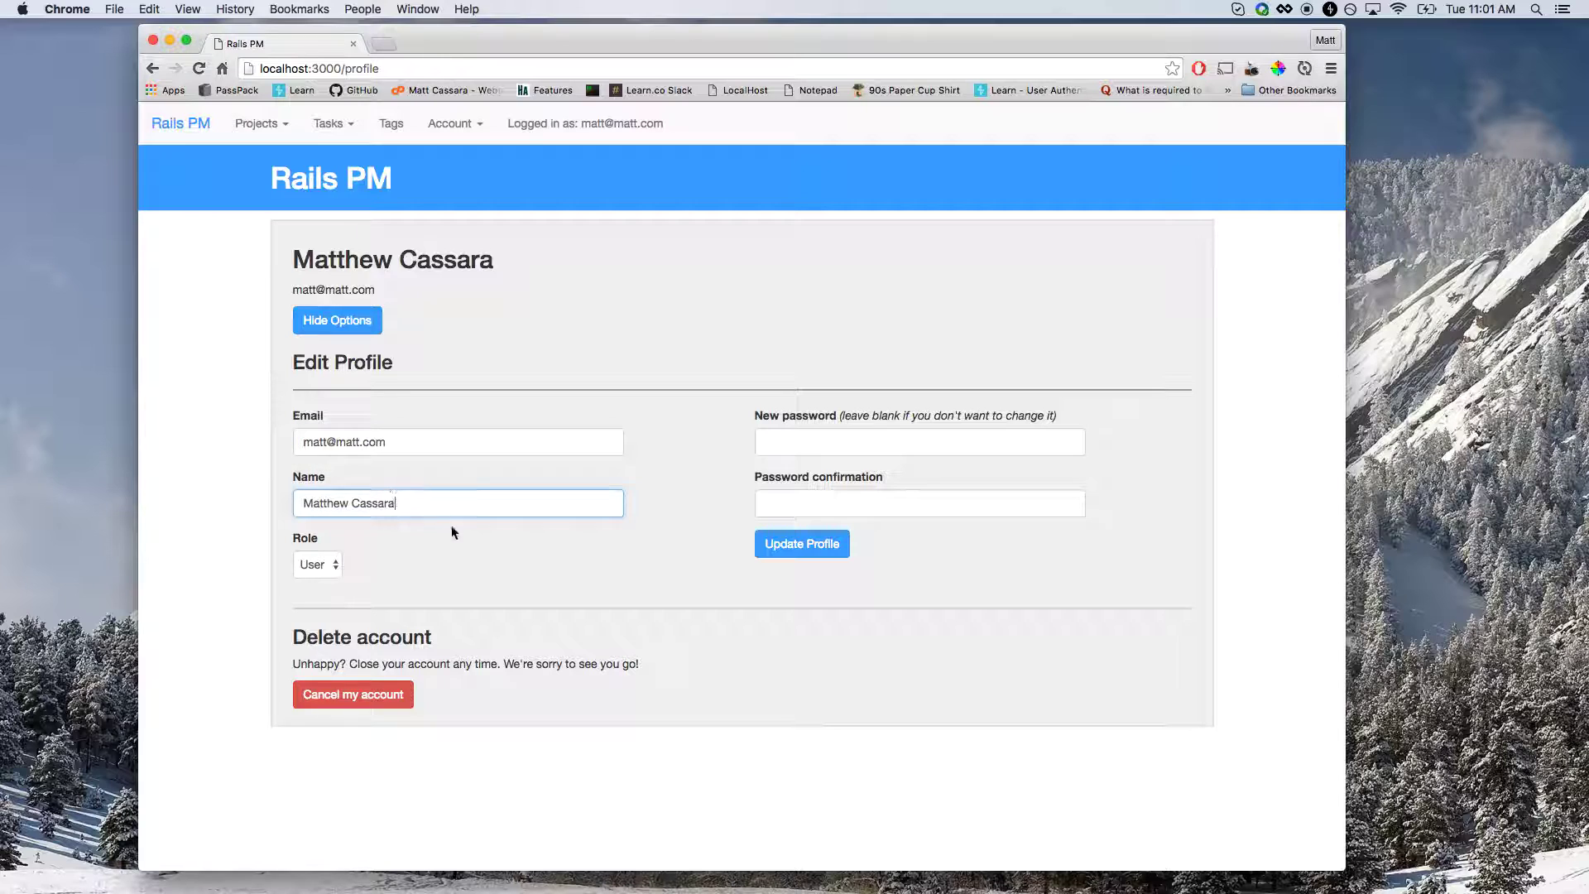
text(!!!)
click(838, 548)
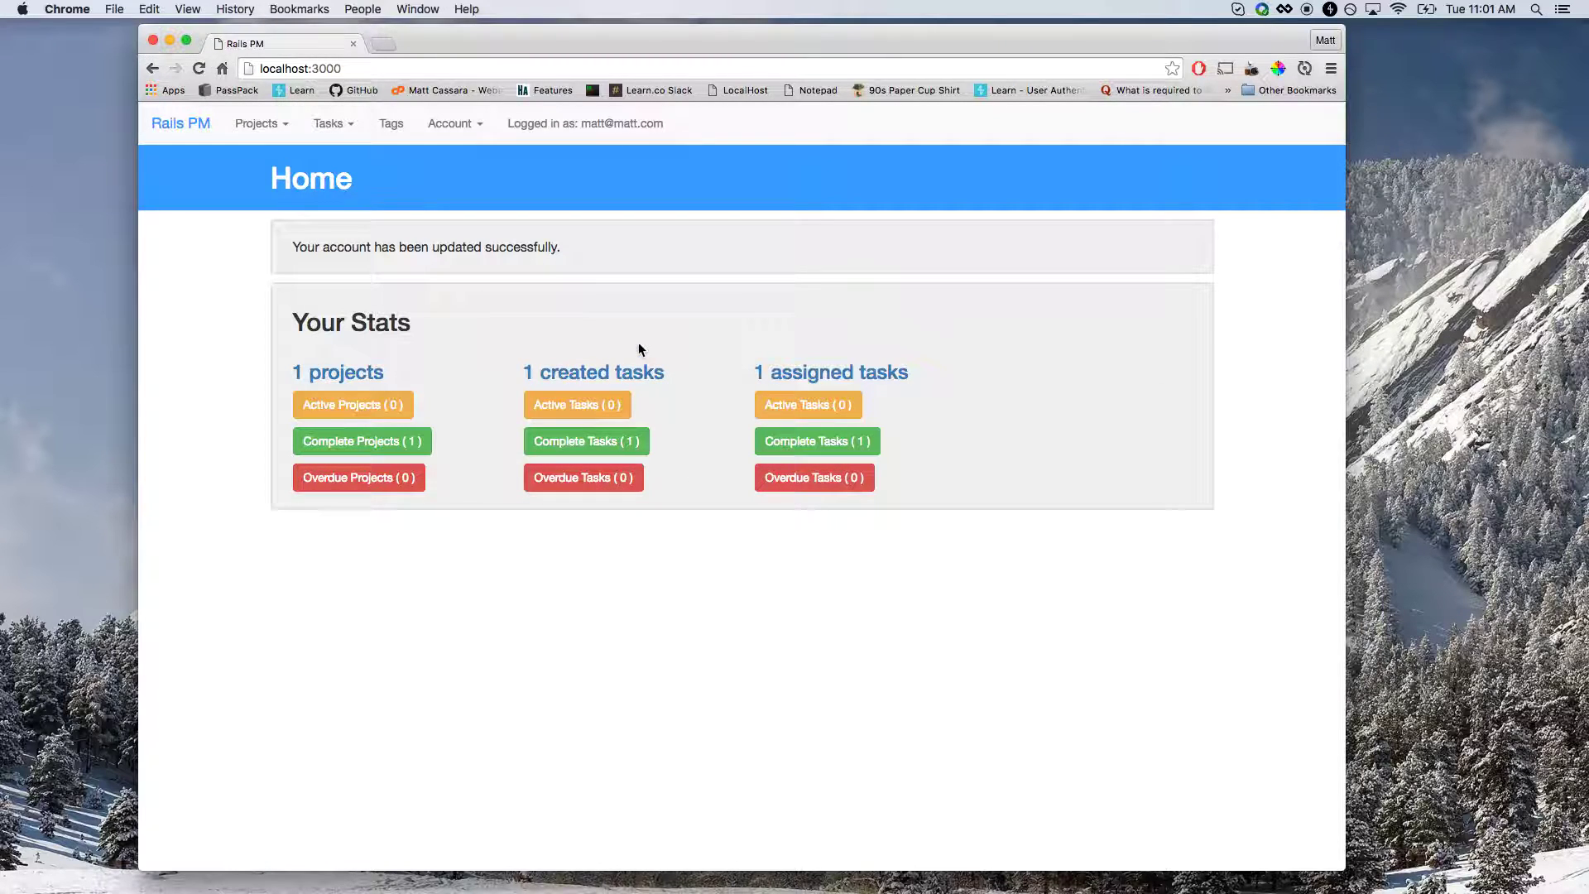
Reopen the profile and change the account's Role to Admin.
click(456, 124)
click(461, 156)
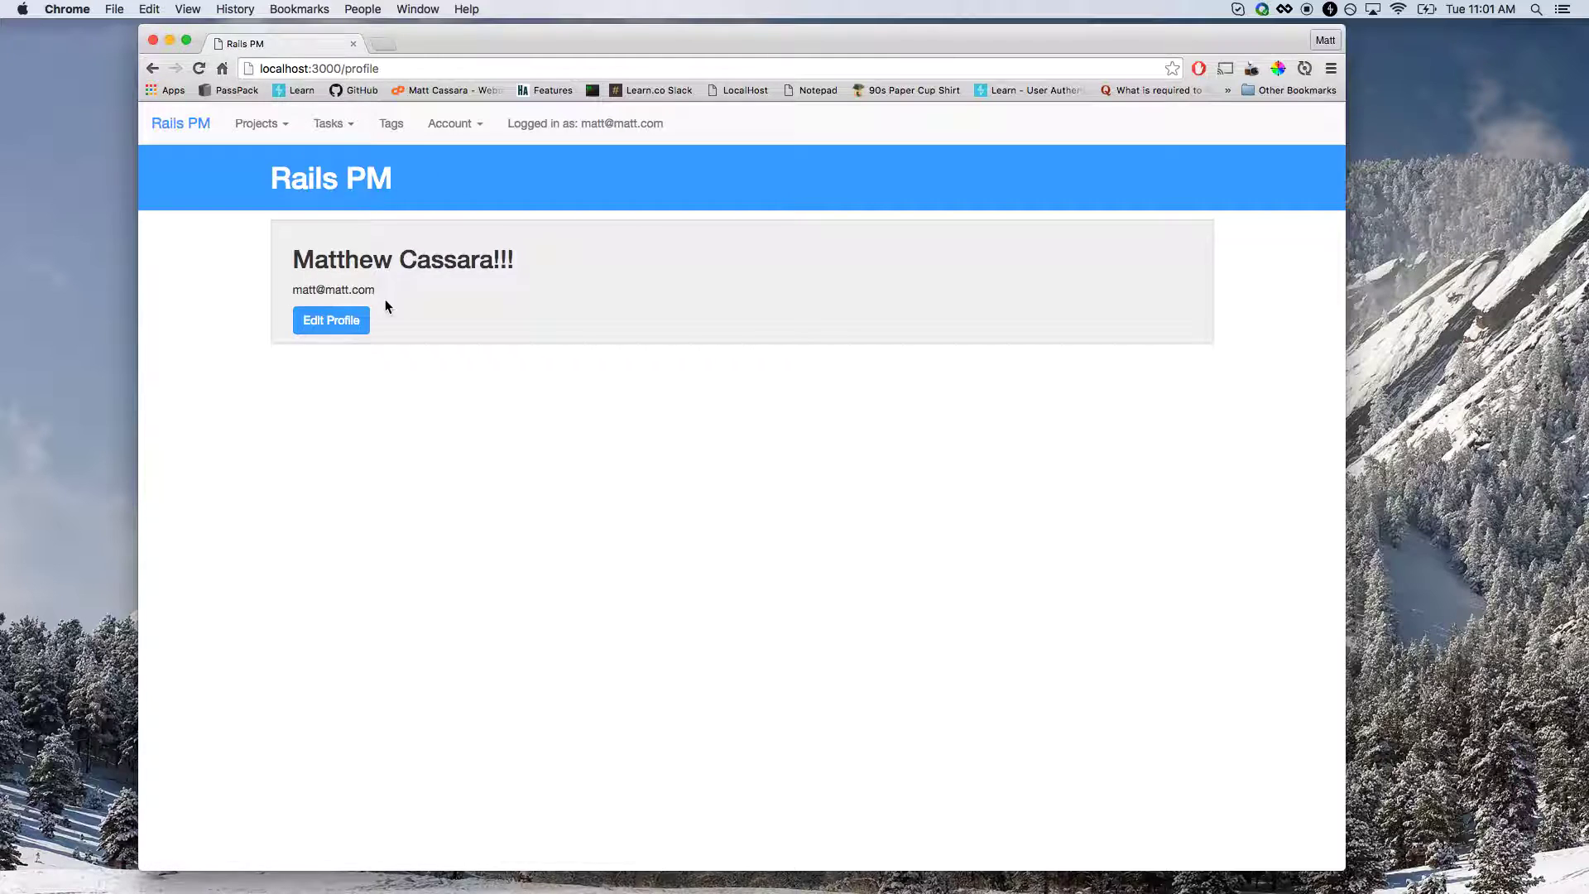
drag(472, 260, 494, 260)
click(507, 260)
click(343, 320)
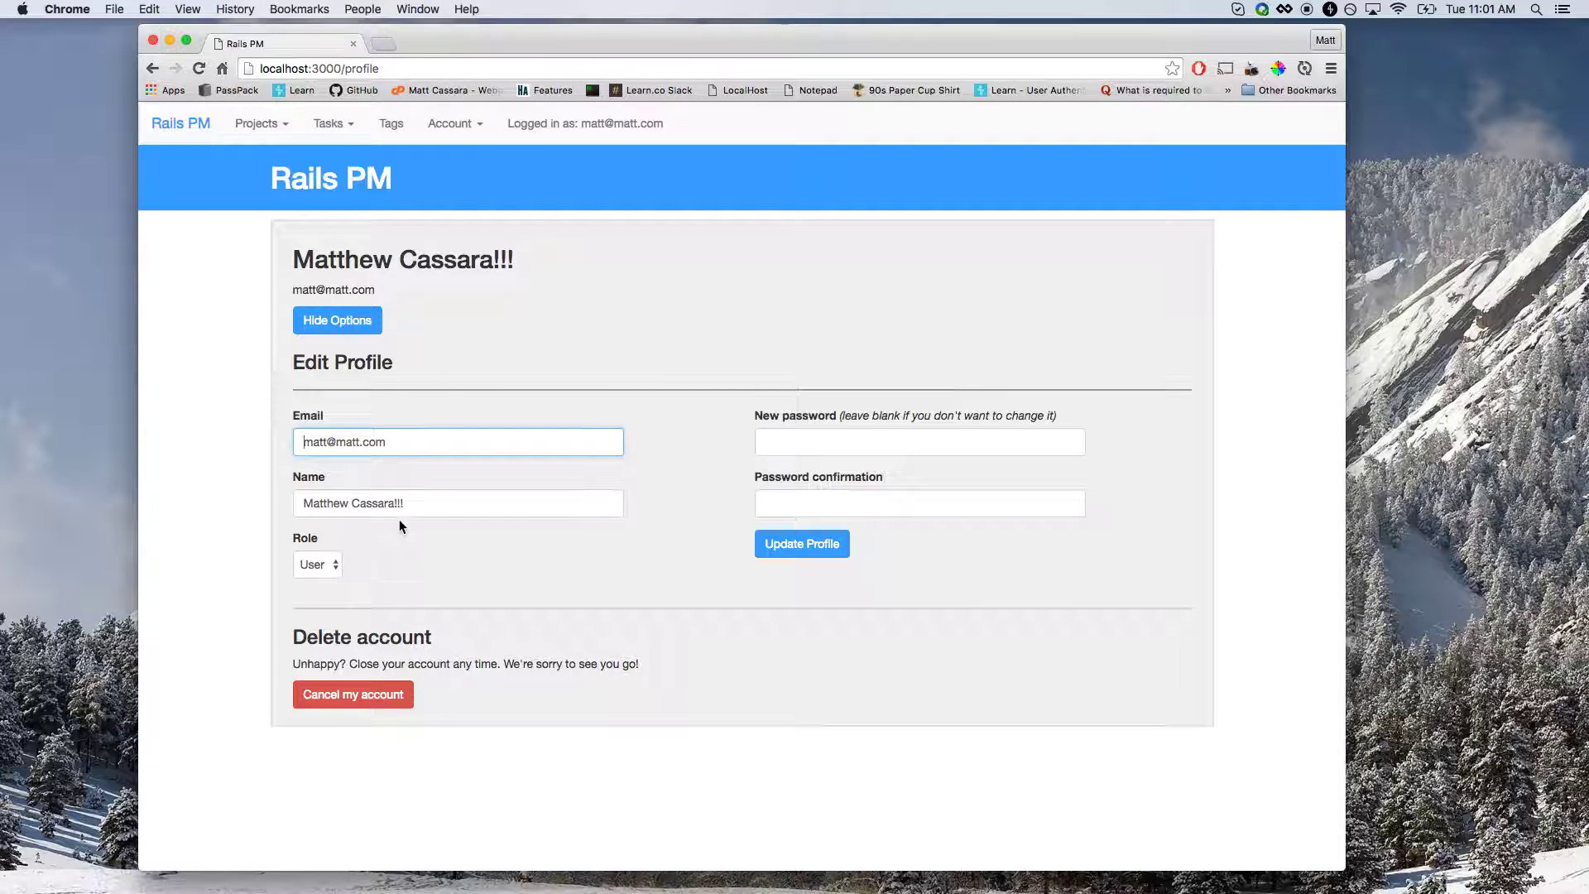
click(335, 564)
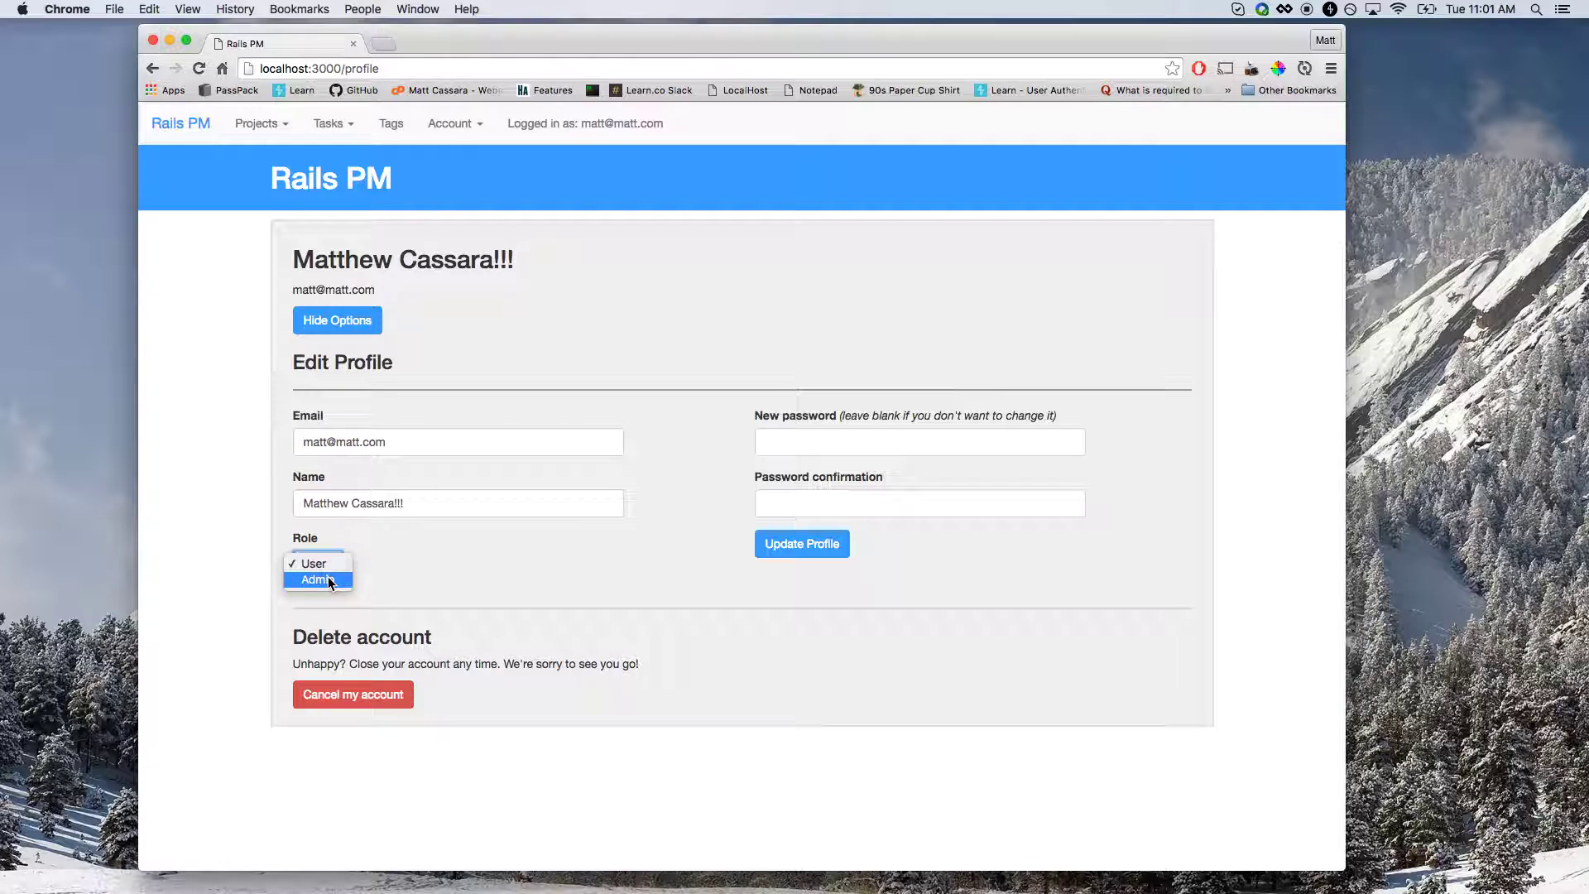
click(328, 579)
click(806, 558)
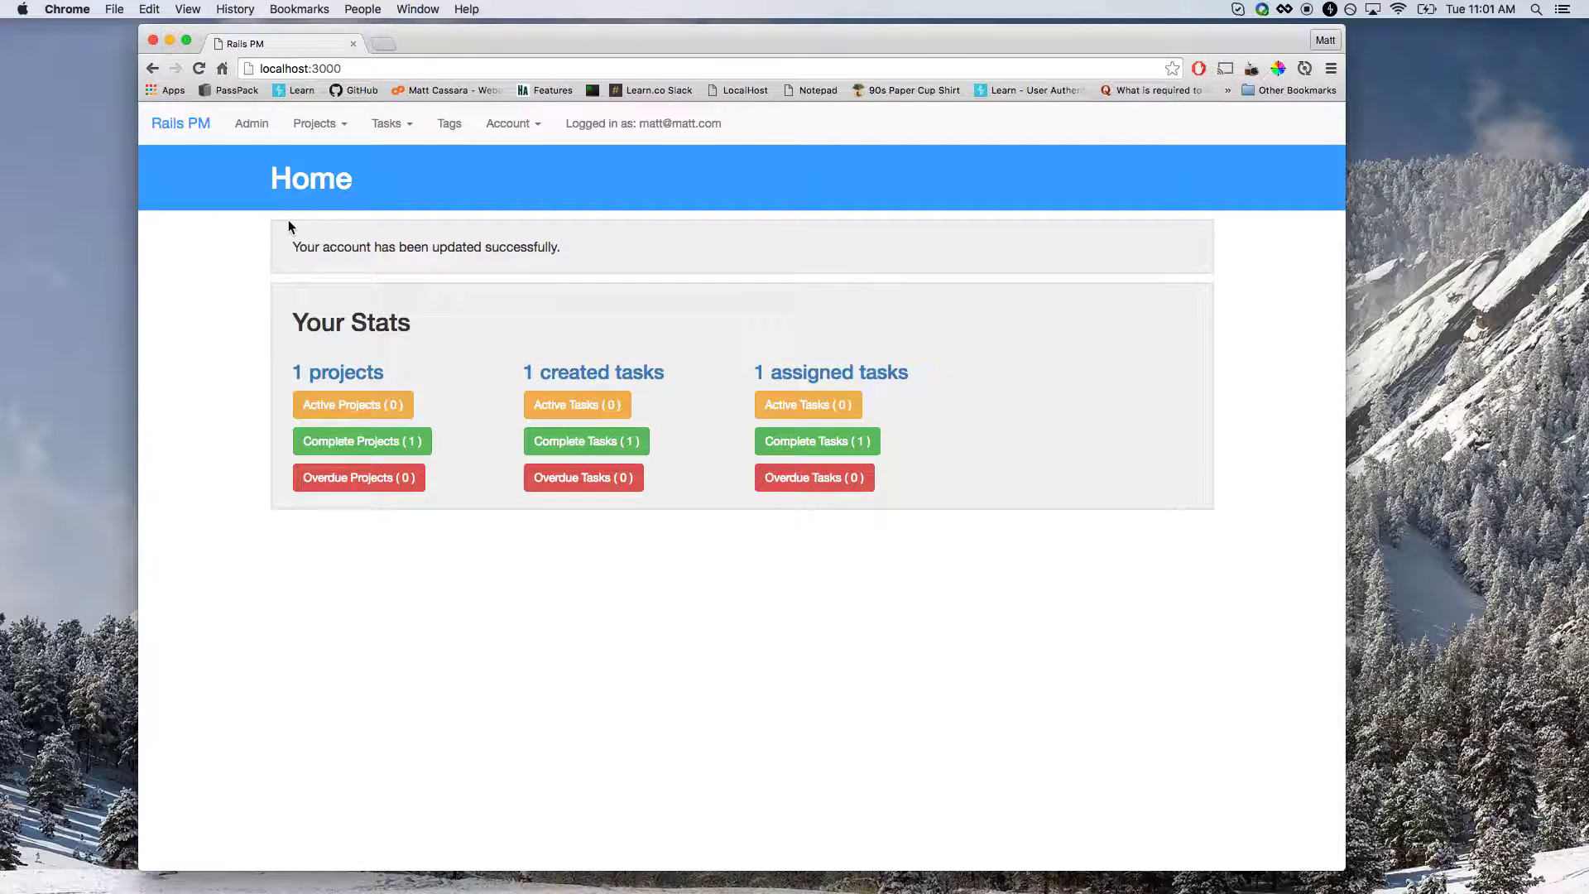
Open the Admin dashboard and review its 3 projects count.
click(255, 130)
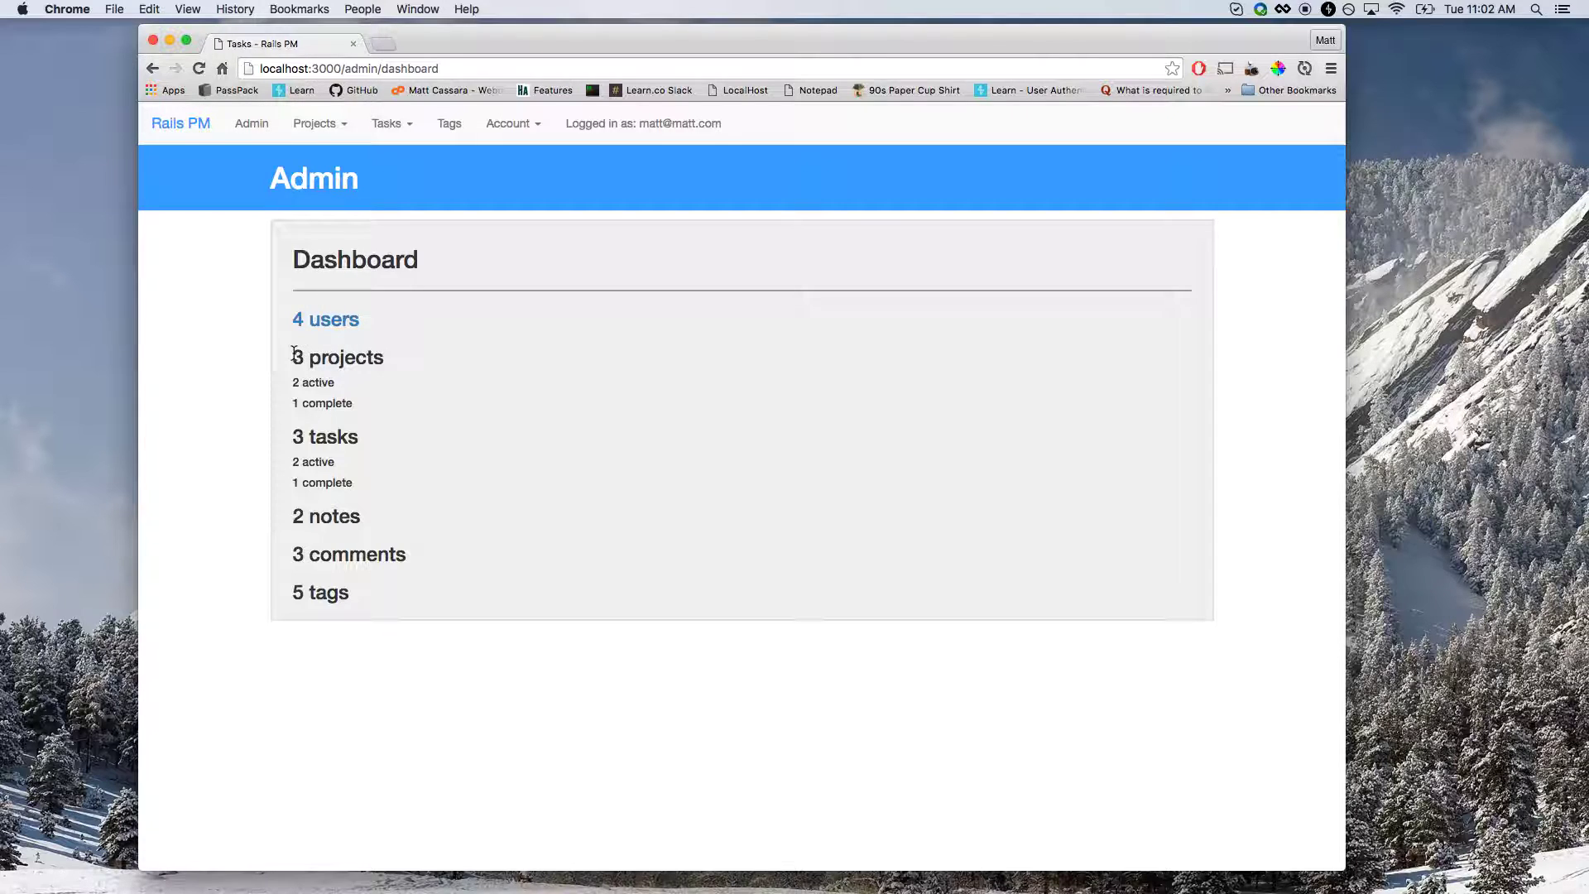
drag(295, 355, 367, 352)
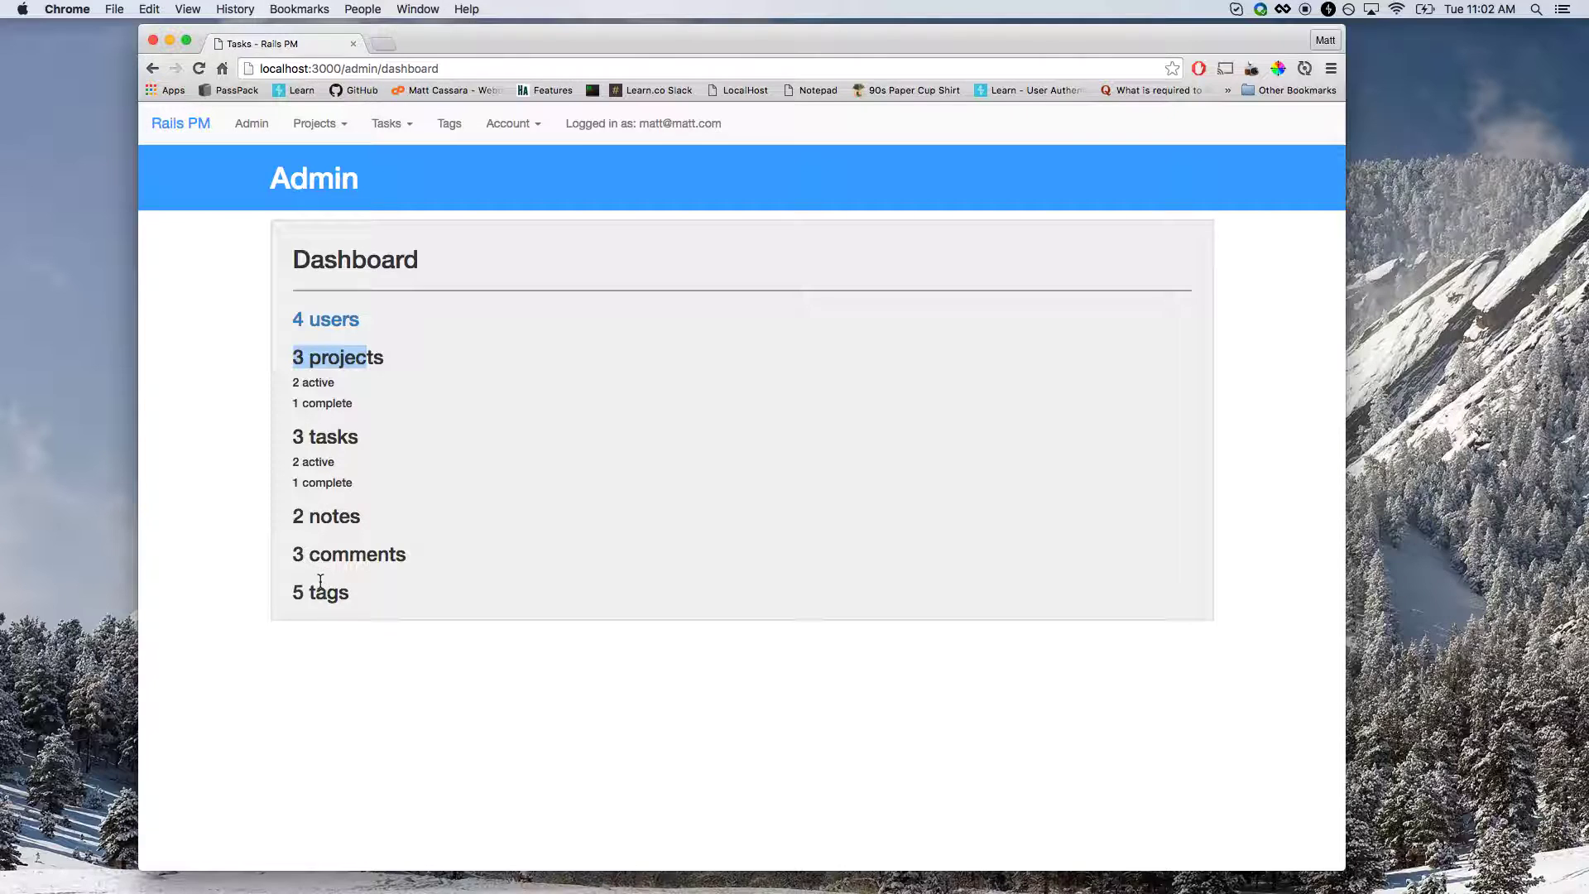
click(301, 354)
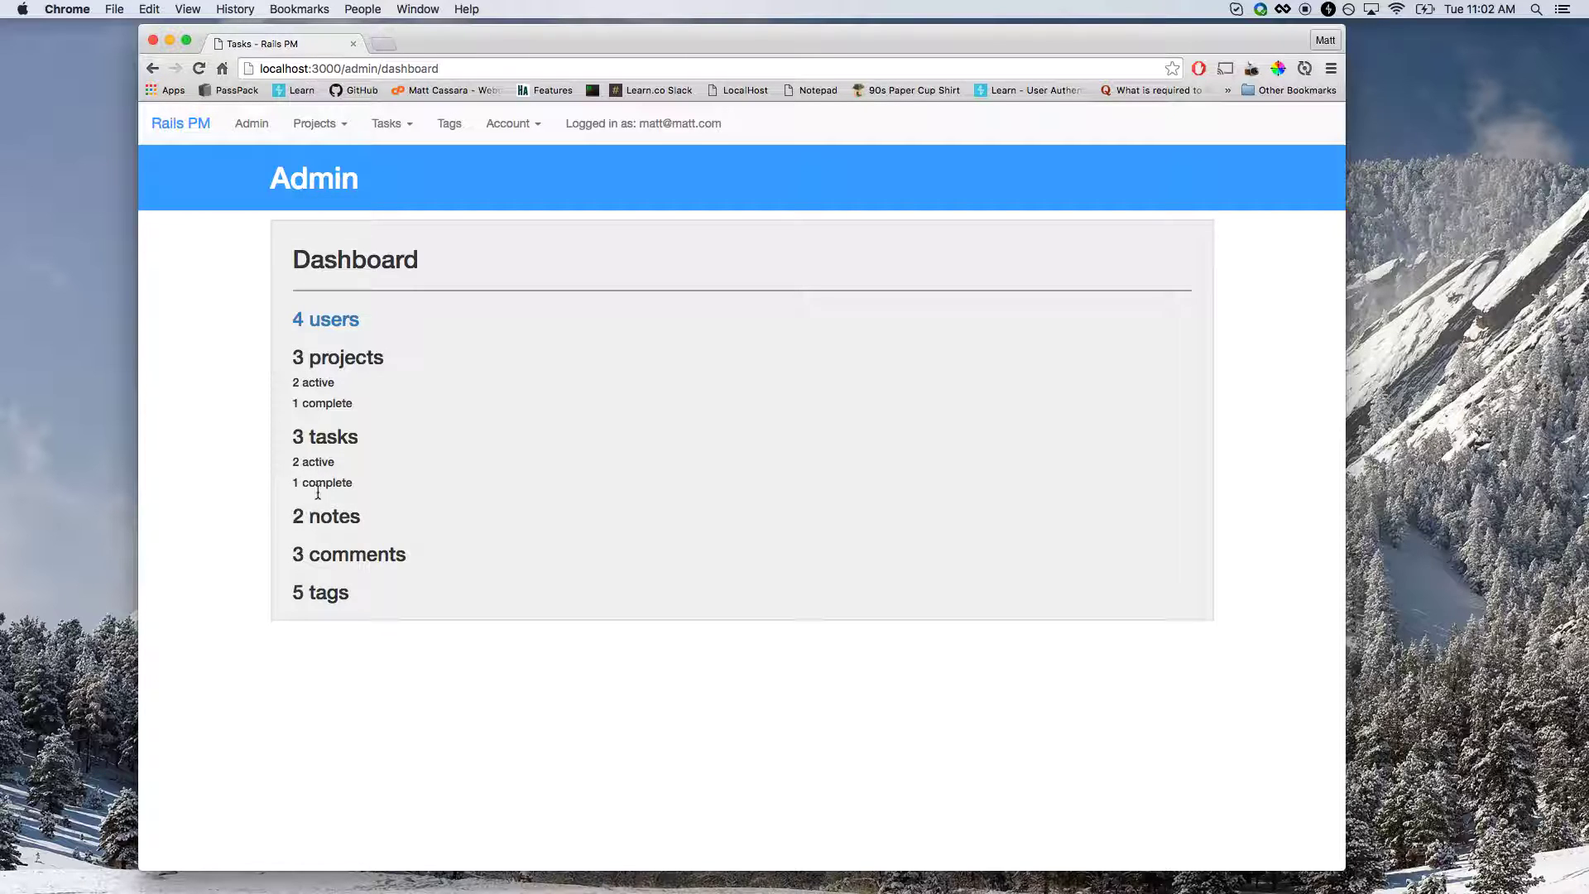
drag(294, 357, 337, 355)
click(395, 362)
Open the All Users table of four users and check user 4's admin role.
click(334, 331)
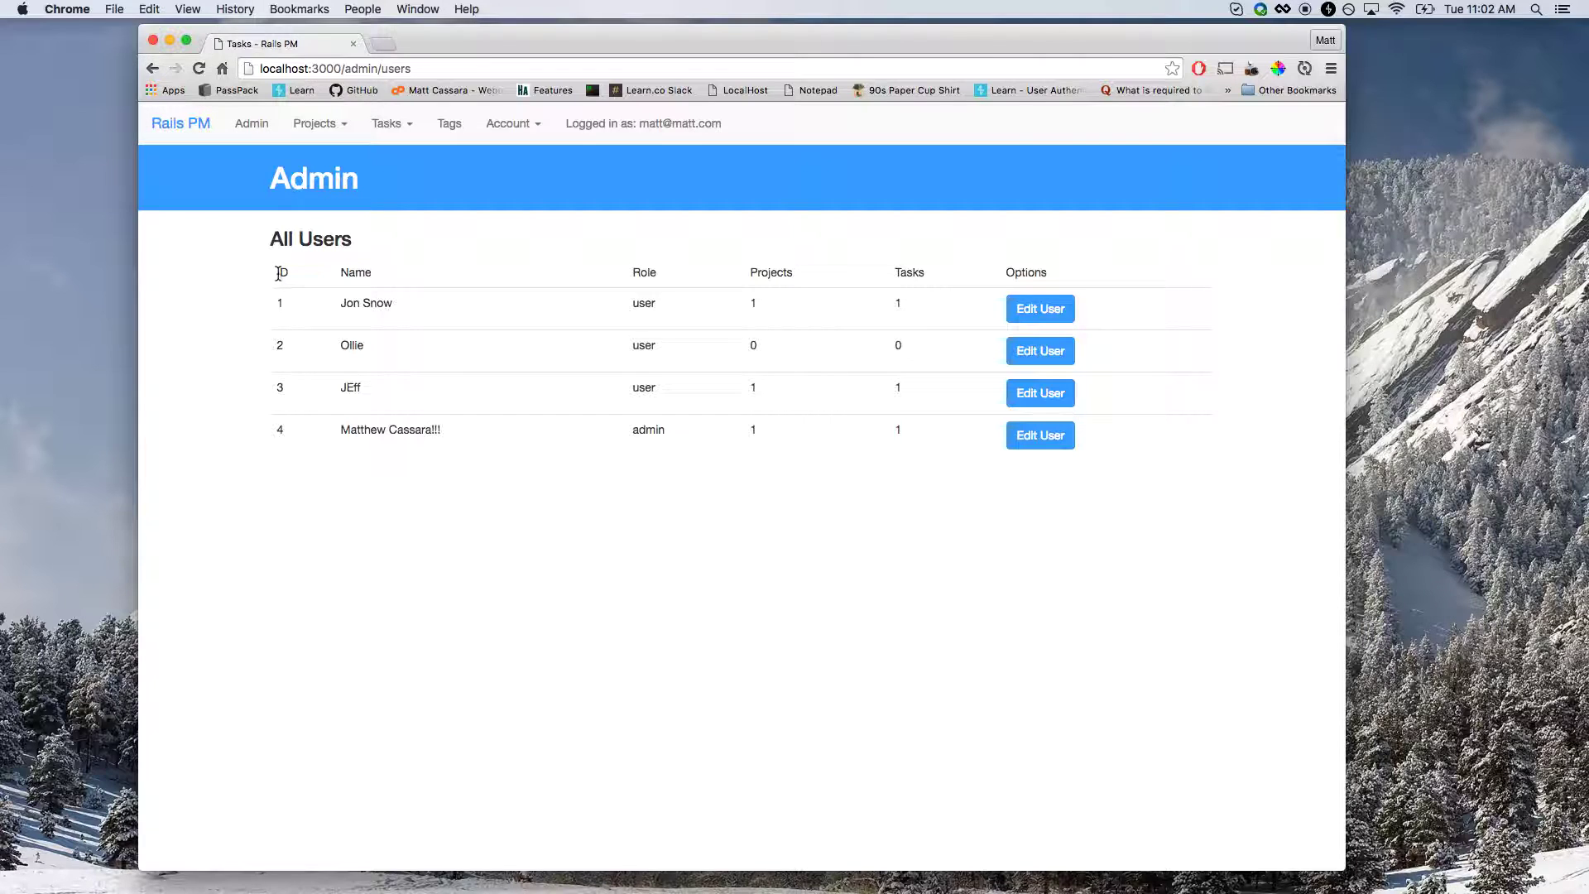
drag(275, 273, 587, 314)
click(738, 483)
drag(678, 430, 620, 431)
Open the first user's profile edit form and look at its name and password fields.
click(1038, 309)
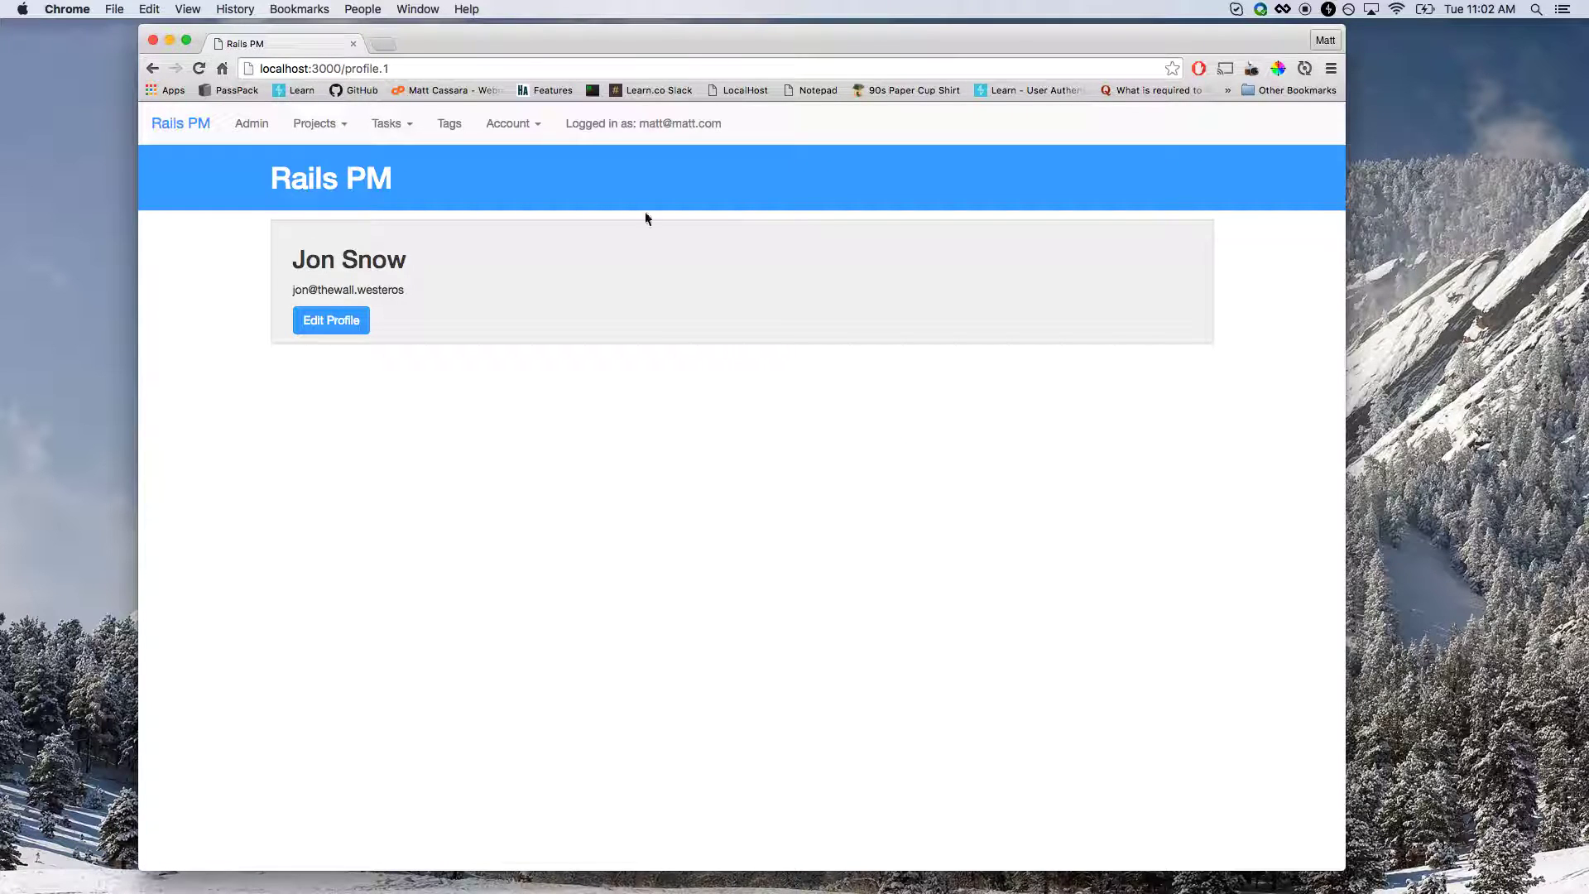
click(331, 321)
click(383, 439)
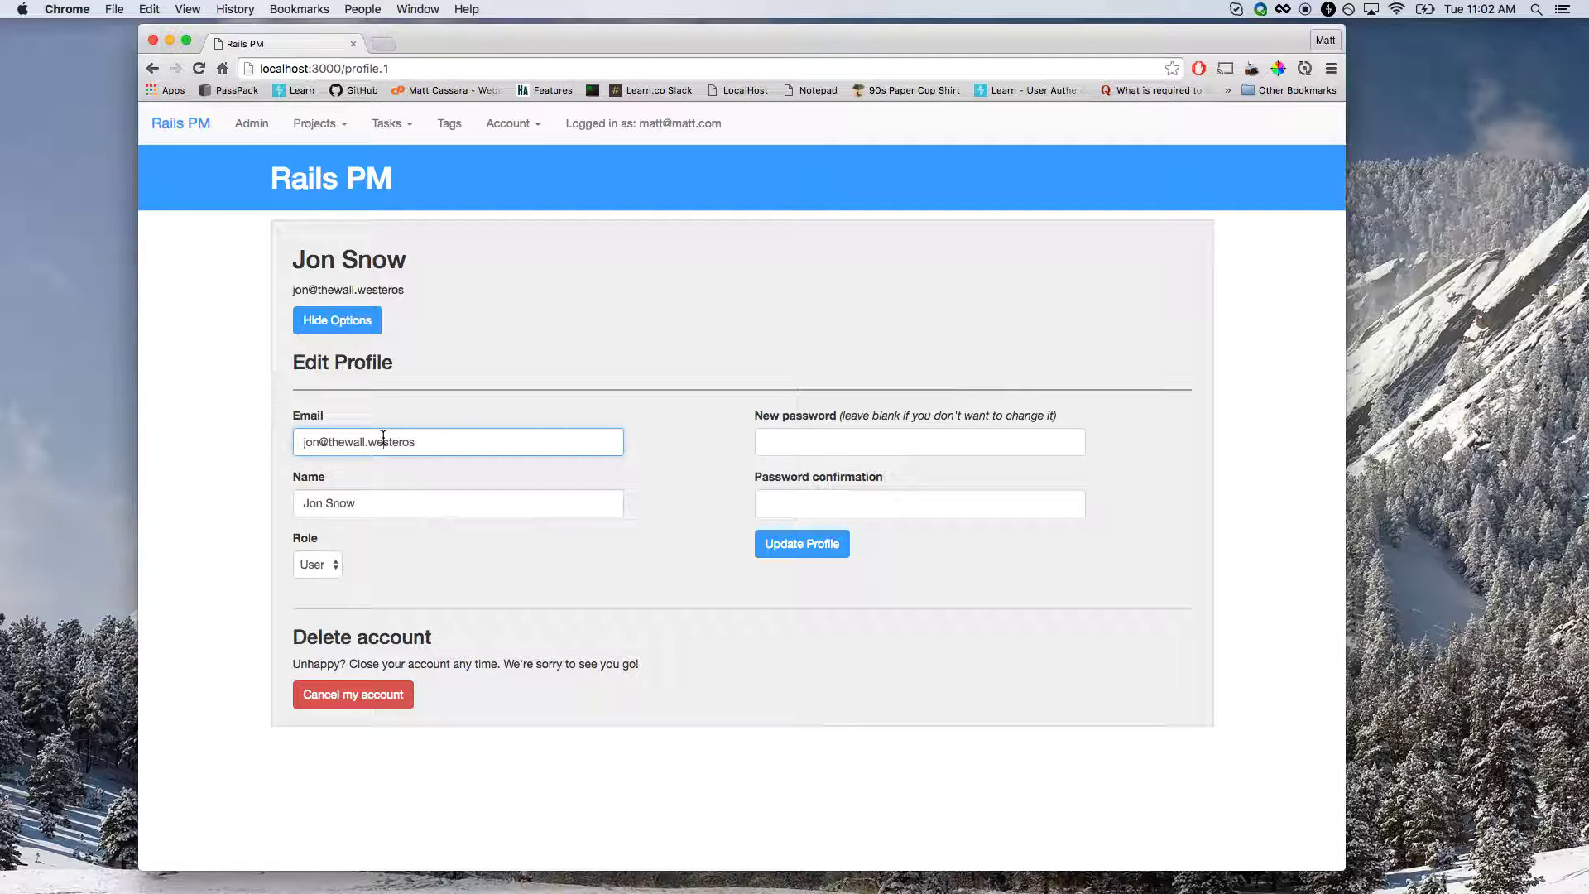
click(370, 501)
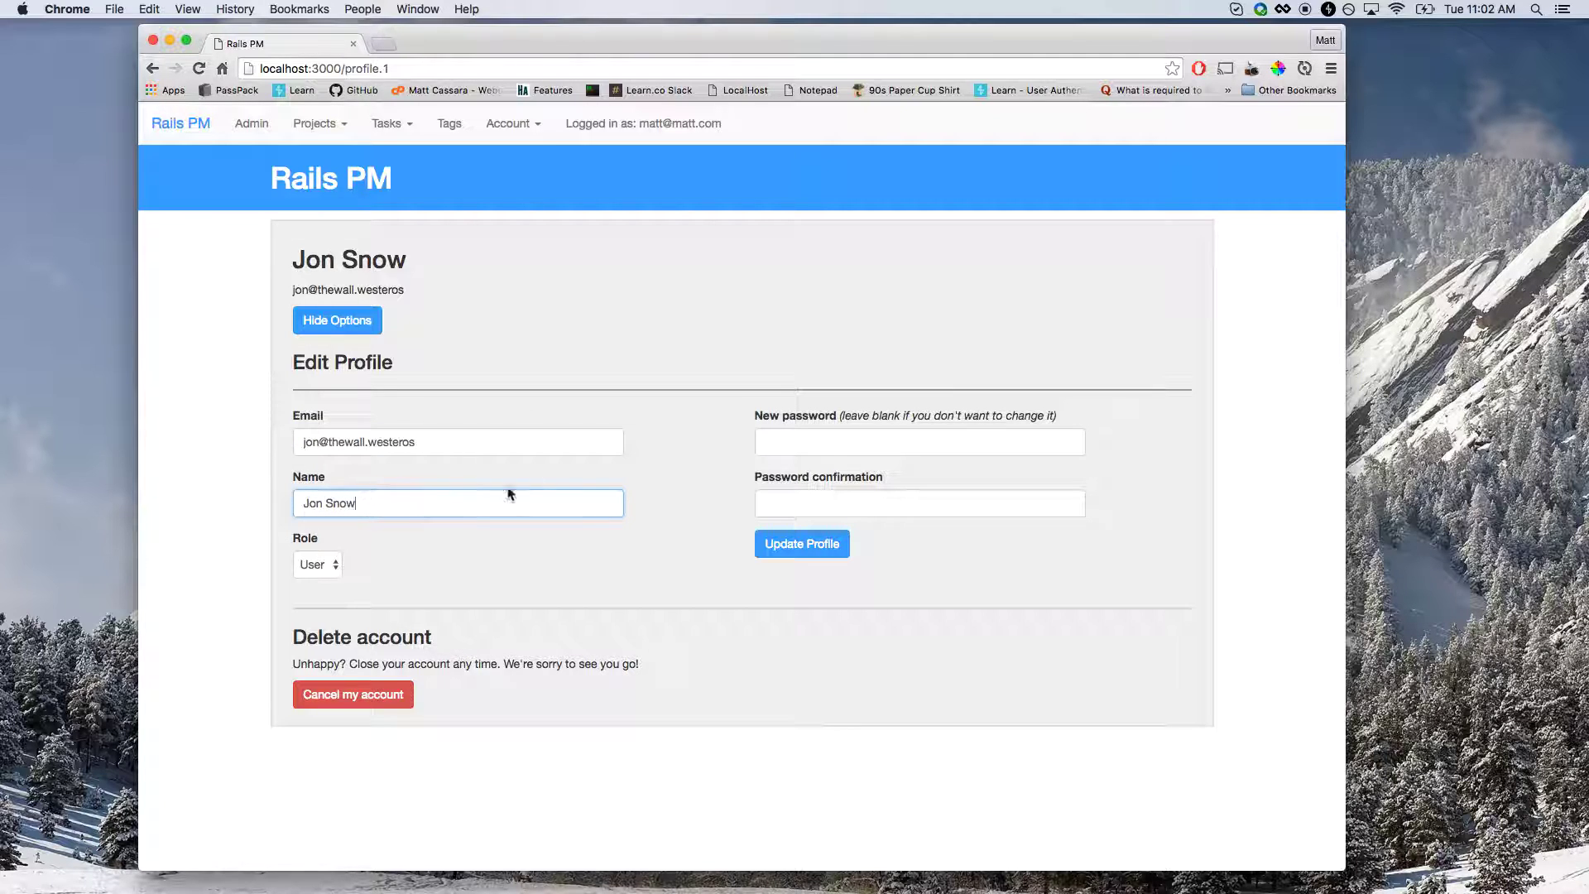
click(768, 440)
click(761, 484)
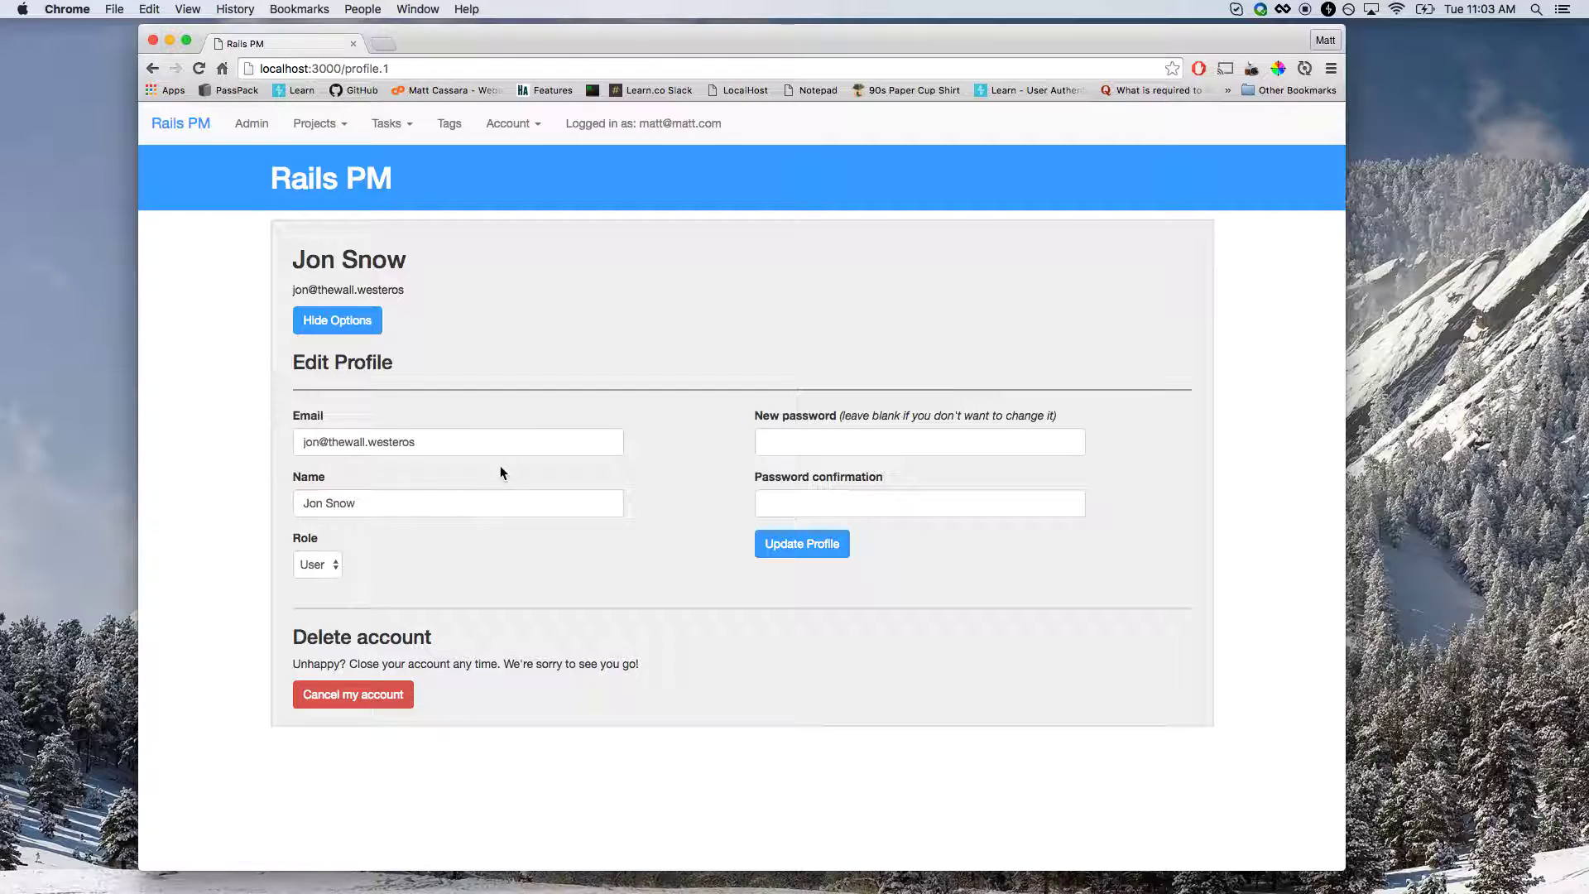
Return to the Home page and log out from the Account menu.
click(200, 130)
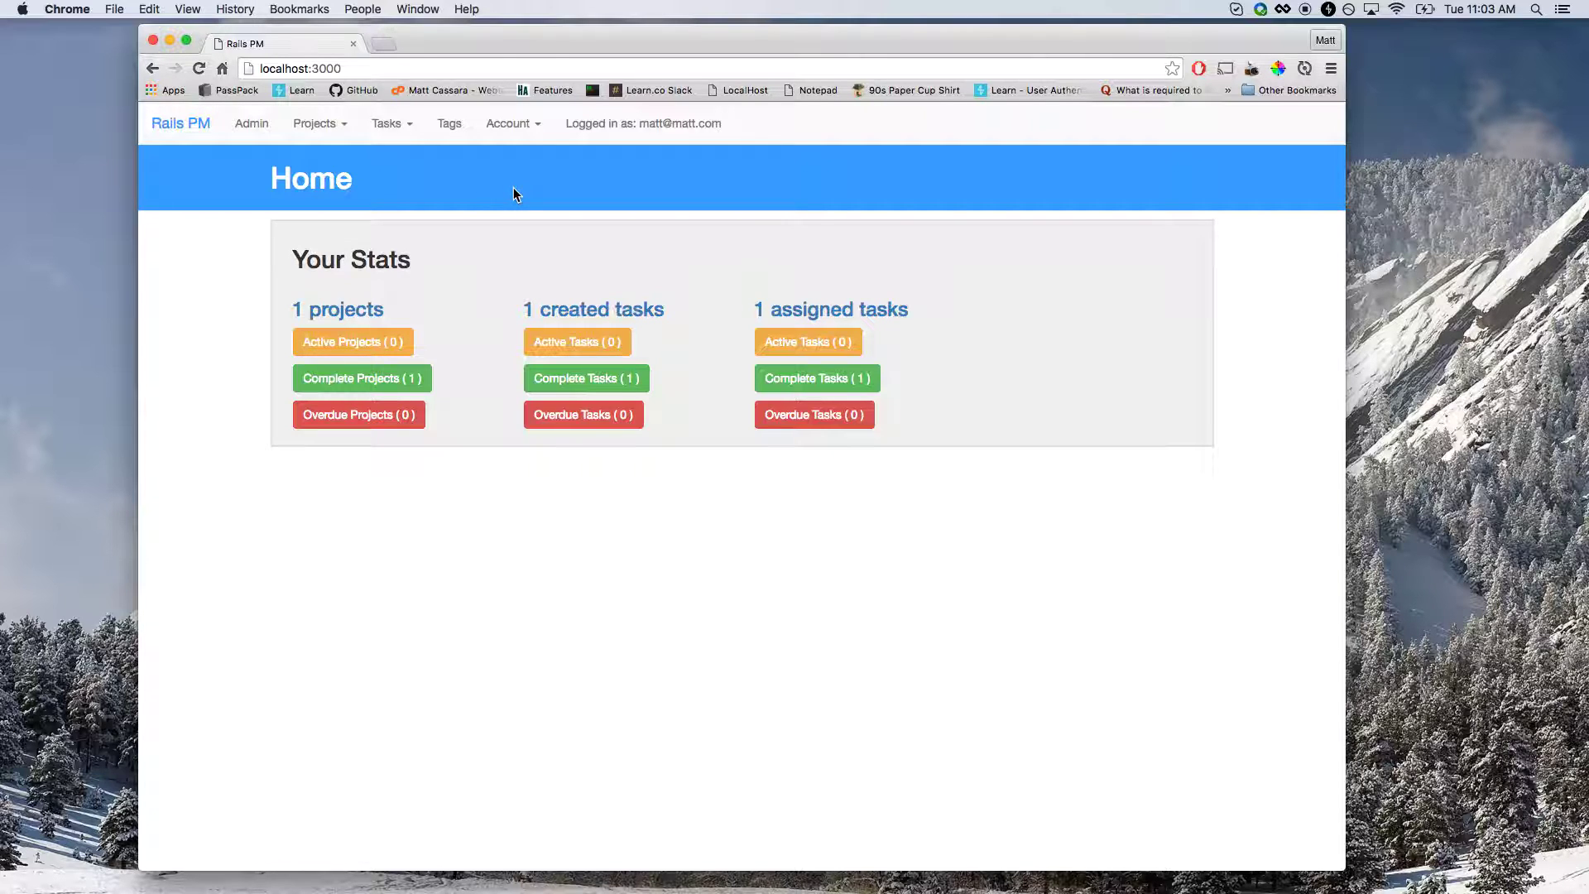
click(512, 134)
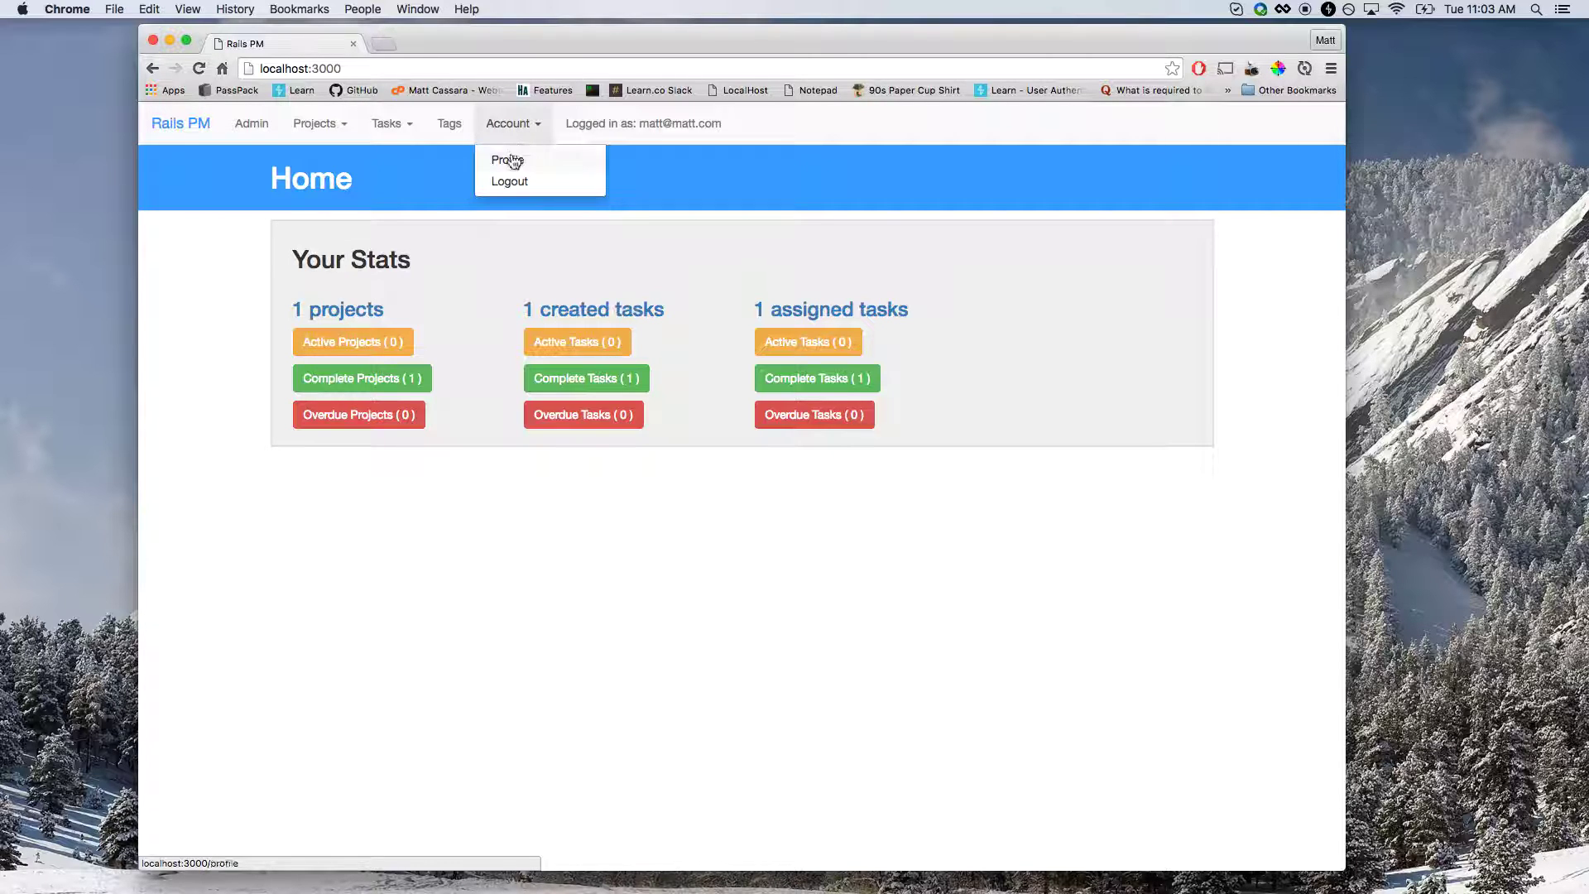
click(511, 182)
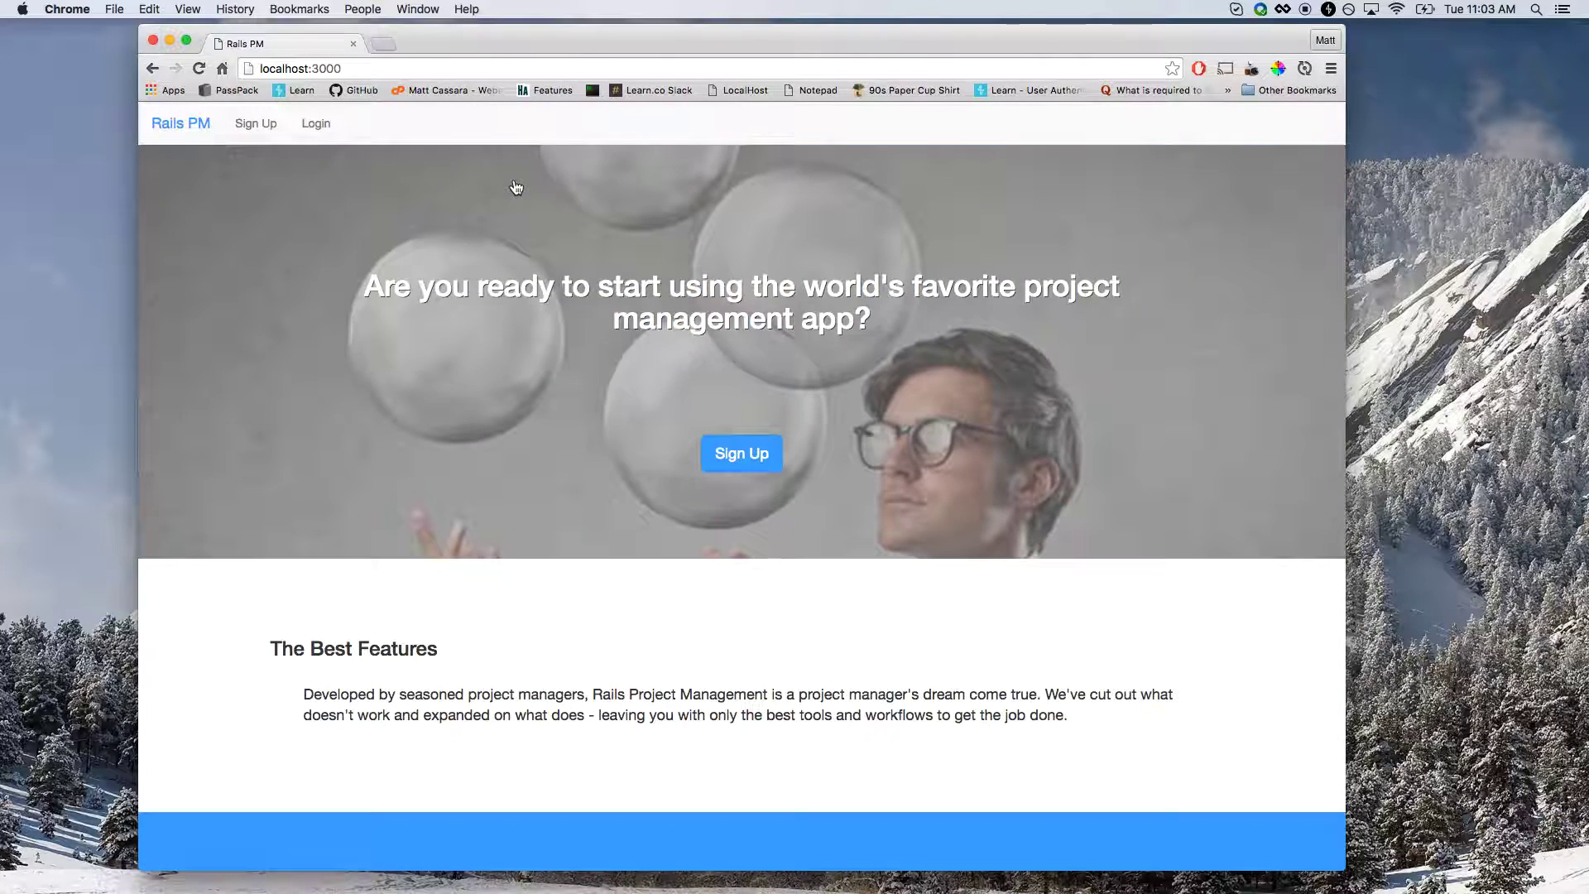